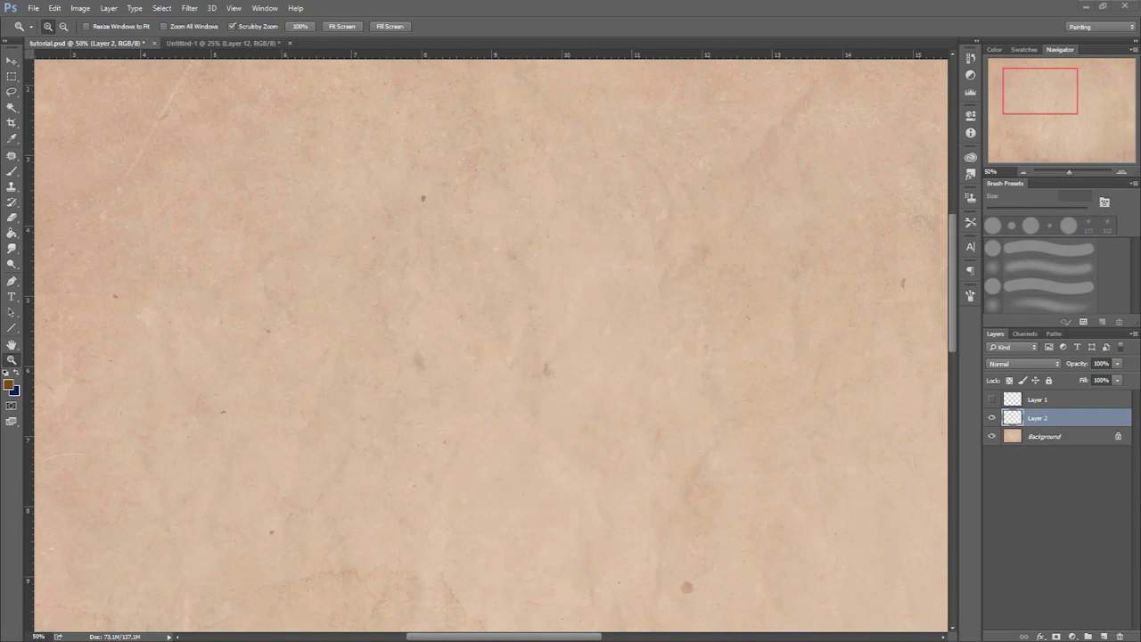
Sketch a loose construction circle for the first head on Layer 2 with the Brush.
key(b)
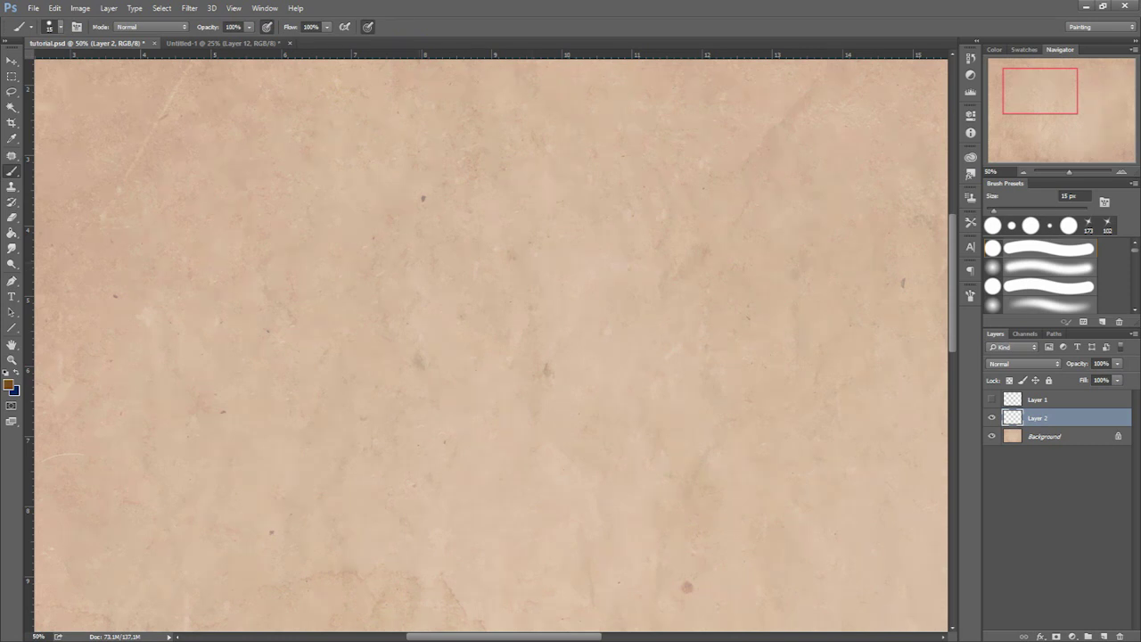
mouse_move(369, 321)
mouse_down()
mouse_move(369, 337)
mouse_move(358, 257)
mouse_up()
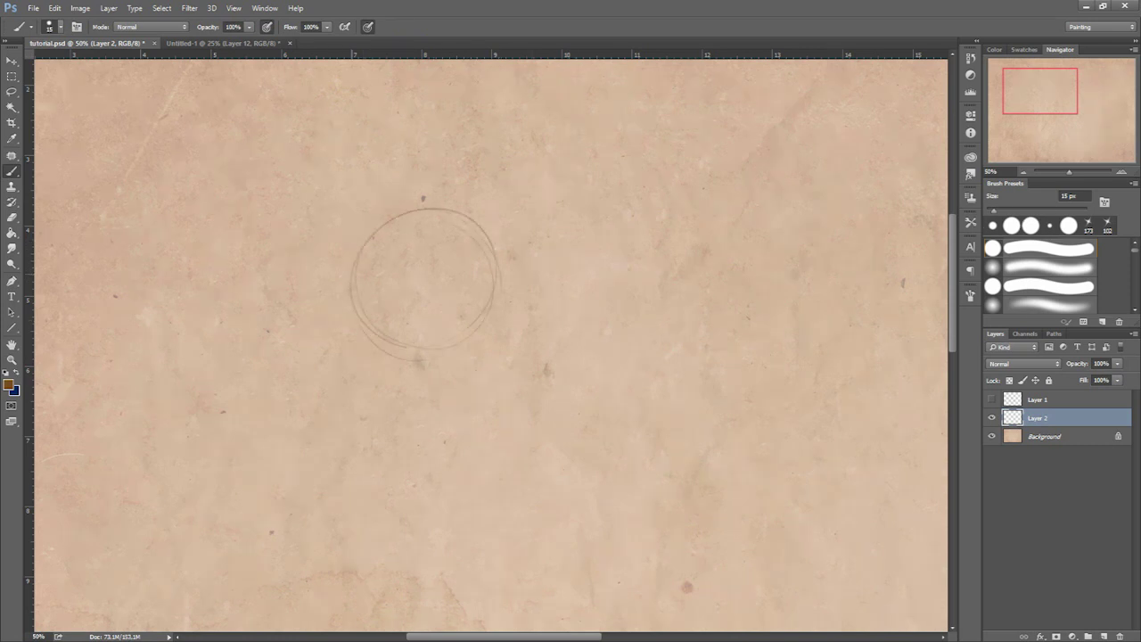
mouse_move(428, 285)
mouse_down()
mouse_move(455, 211)
mouse_move(446, 222)
mouse_up()
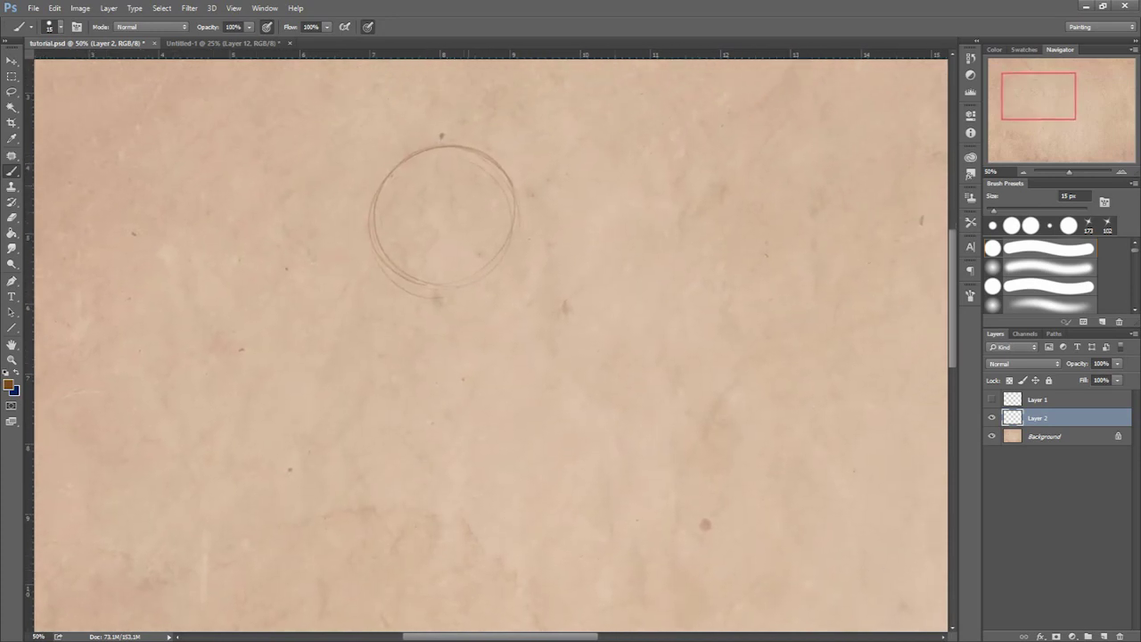
drag(414, 285, 447, 291)
Add a curved vertical centre line and a curved horizontal eye line to the circle for a turned, downward-tilted head.
drag(470, 158, 483, 252)
drag(453, 141, 463, 299)
key(ctrl+z)
mouse_move(483, 178)
mouse_down()
mouse_move(488, 204)
mouse_move(410, 242)
mouse_up()
mouse_move(481, 253)
mouse_down()
mouse_move(406, 239)
mouse_move(418, 257)
mouse_up()
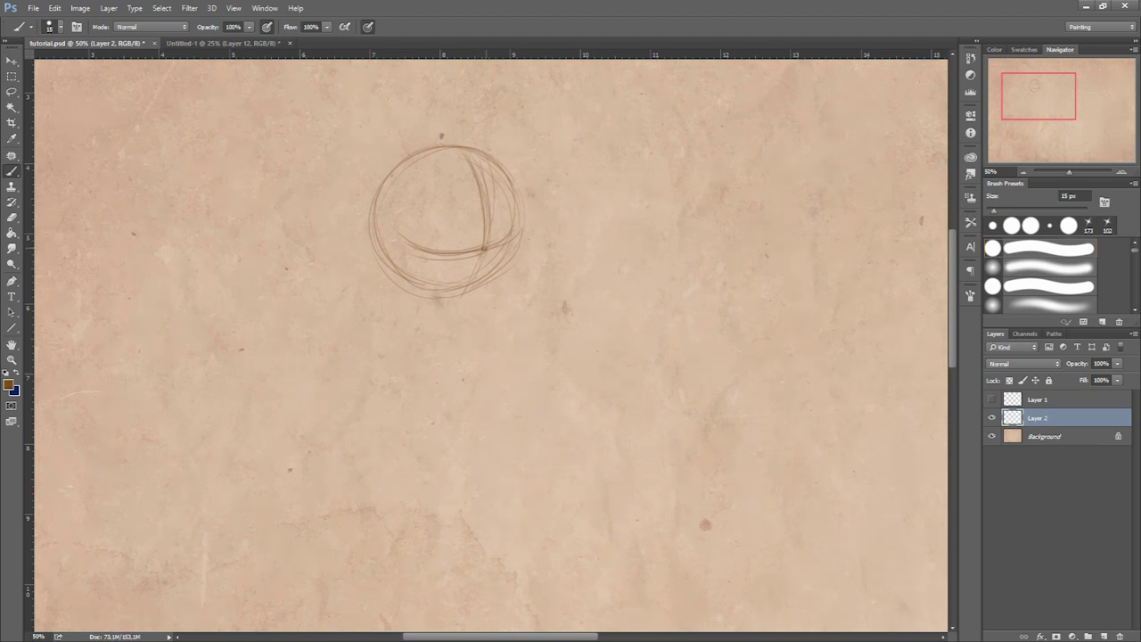
Sketch a second circle beside the first one with straight vertical and horizontal guidelines crossing at its centre.
mouse_move(628, 139)
mouse_down()
mouse_move(695, 179)
mouse_move(642, 287)
mouse_up()
mouse_move(718, 182)
mouse_down()
mouse_move(595, 267)
mouse_move(730, 218)
mouse_up()
drag(657, 153, 659, 283)
drag(656, 198, 658, 230)
drag(590, 221, 736, 223)
drag(640, 226, 736, 224)
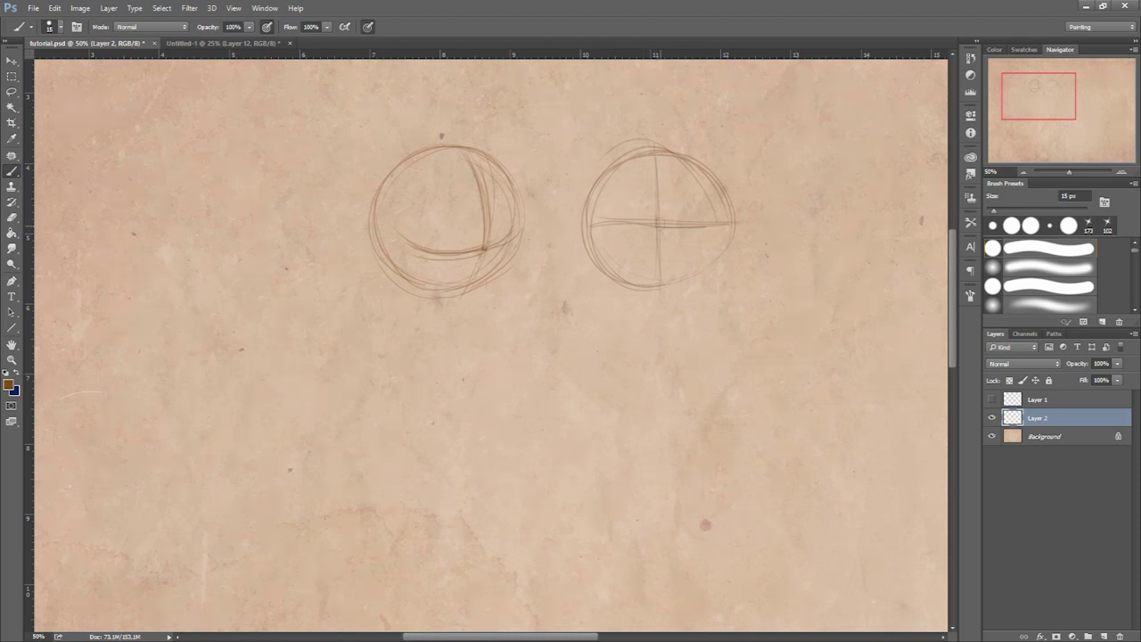
Draw oval eyes with pupils, tall outer eye shapes and a small triangular nose on the first head's guidelines.
drag(729, 348, 703, 382)
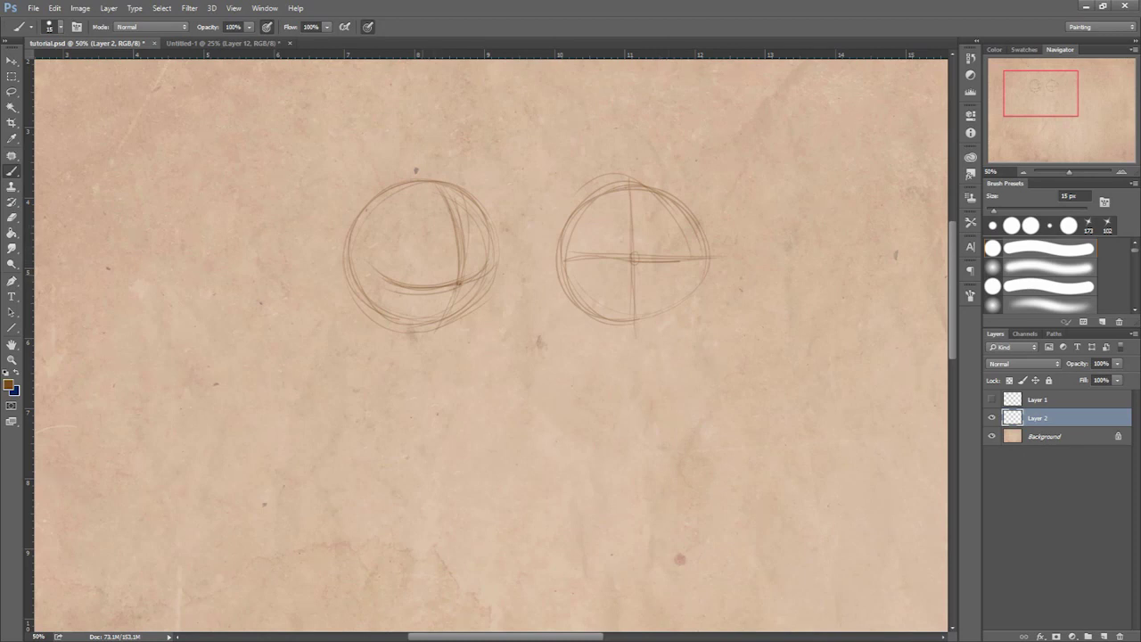
mouse_move(424, 284)
mouse_down()
mouse_move(424, 241)
mouse_move(475, 271)
mouse_move(419, 271)
mouse_up()
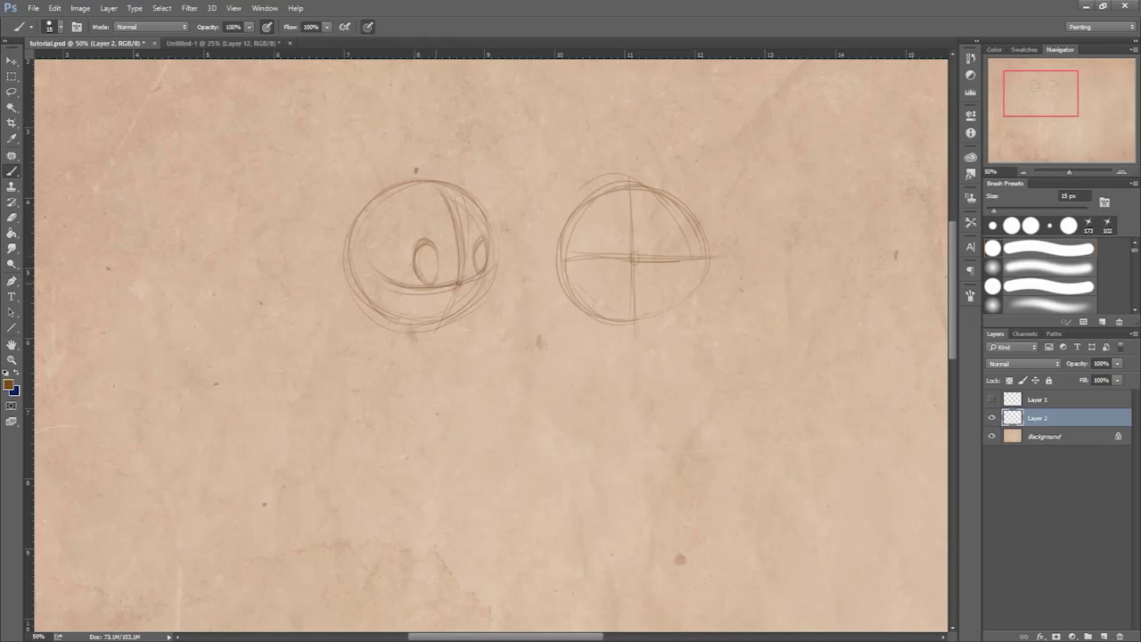
mouse_move(488, 243)
mouse_down()
mouse_move(416, 255)
mouse_move(423, 240)
mouse_move(488, 236)
mouse_up()
mouse_move(434, 269)
mouse_down()
mouse_move(430, 278)
mouse_move(477, 270)
mouse_up()
mouse_move(420, 200)
mouse_down()
mouse_move(405, 264)
mouse_move(412, 271)
mouse_move(435, 244)
mouse_up()
mouse_move(468, 204)
mouse_down()
mouse_move(482, 207)
mouse_move(470, 249)
mouse_up()
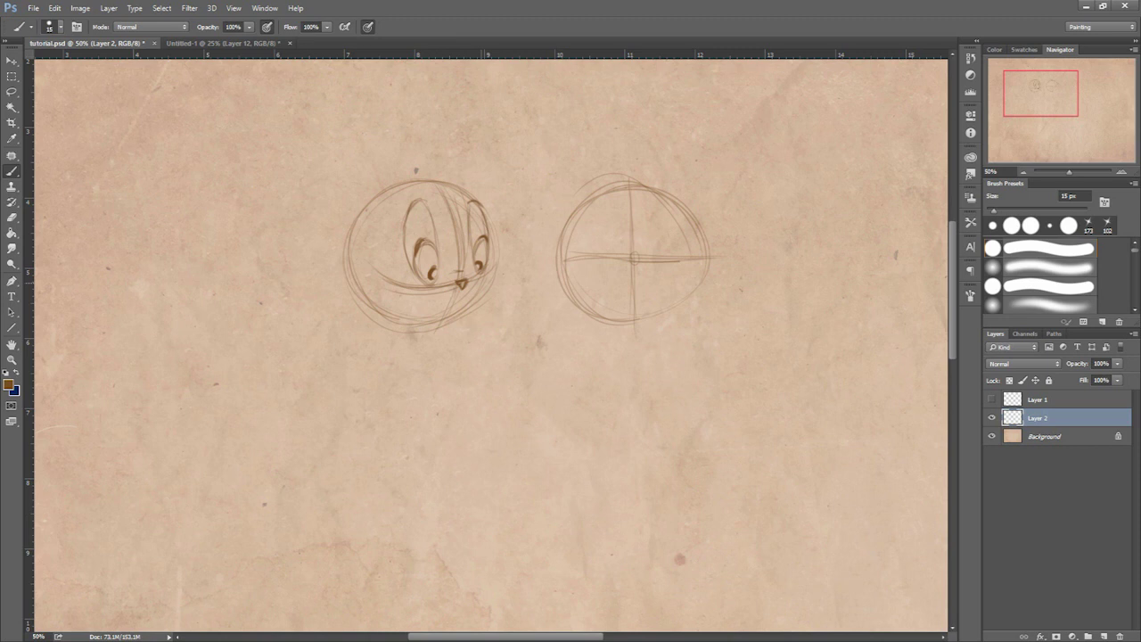
drag(411, 205, 424, 199)
drag(477, 201, 486, 215)
Outline the first head's crown and far side, and shape its cheeks and chin along the circle.
drag(490, 212, 492, 257)
mouse_move(362, 208)
mouse_down()
mouse_move(355, 263)
mouse_move(376, 196)
mouse_move(398, 184)
mouse_move(478, 200)
mouse_up()
drag(407, 180, 360, 207)
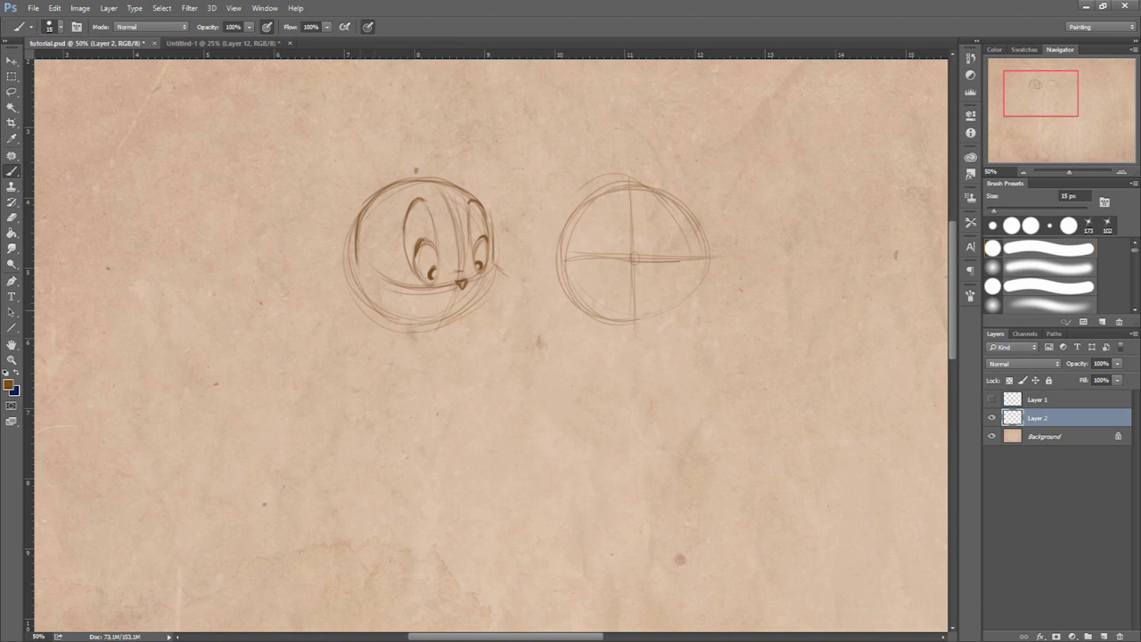
mouse_move(358, 271)
mouse_down()
mouse_move(347, 299)
mouse_move(417, 333)
mouse_up()
mouse_move(502, 277)
mouse_down()
mouse_move(465, 324)
mouse_move(416, 335)
mouse_up()
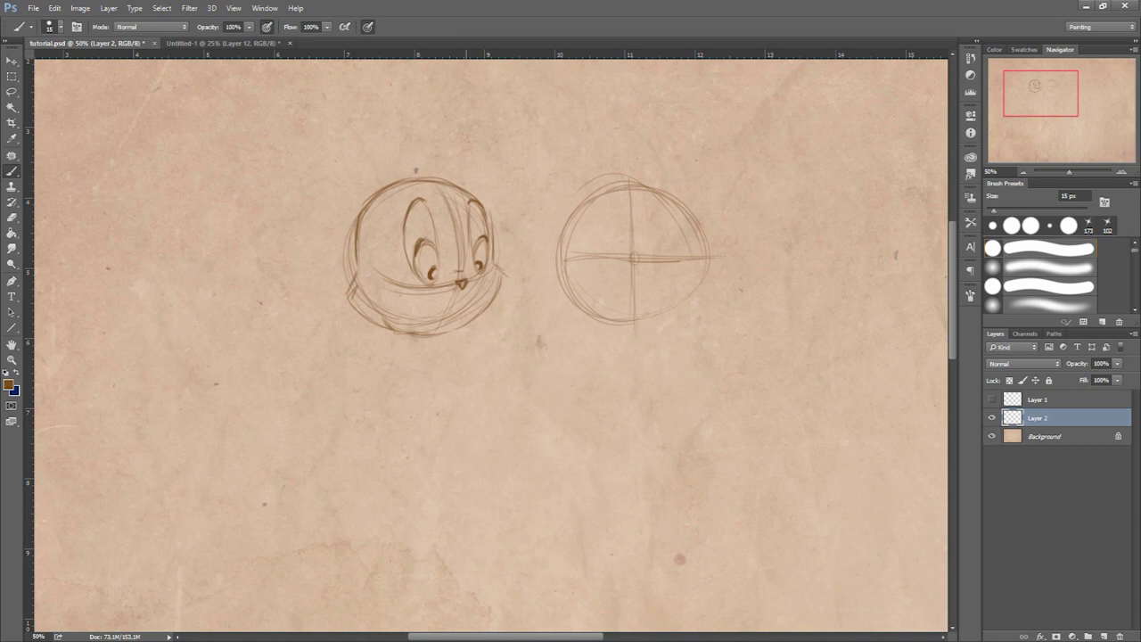
Draw a curved smiling mouth below the nose and a small tuft on top of the head.
mouse_move(462, 290)
mouse_down()
mouse_move(463, 305)
mouse_move(435, 308)
mouse_move(475, 298)
mouse_move(457, 309)
mouse_up()
drag(435, 303, 422, 299)
drag(433, 284, 415, 277)
mouse_move(415, 173)
mouse_down()
mouse_move(435, 185)
mouse_move(440, 173)
mouse_move(419, 177)
mouse_up()
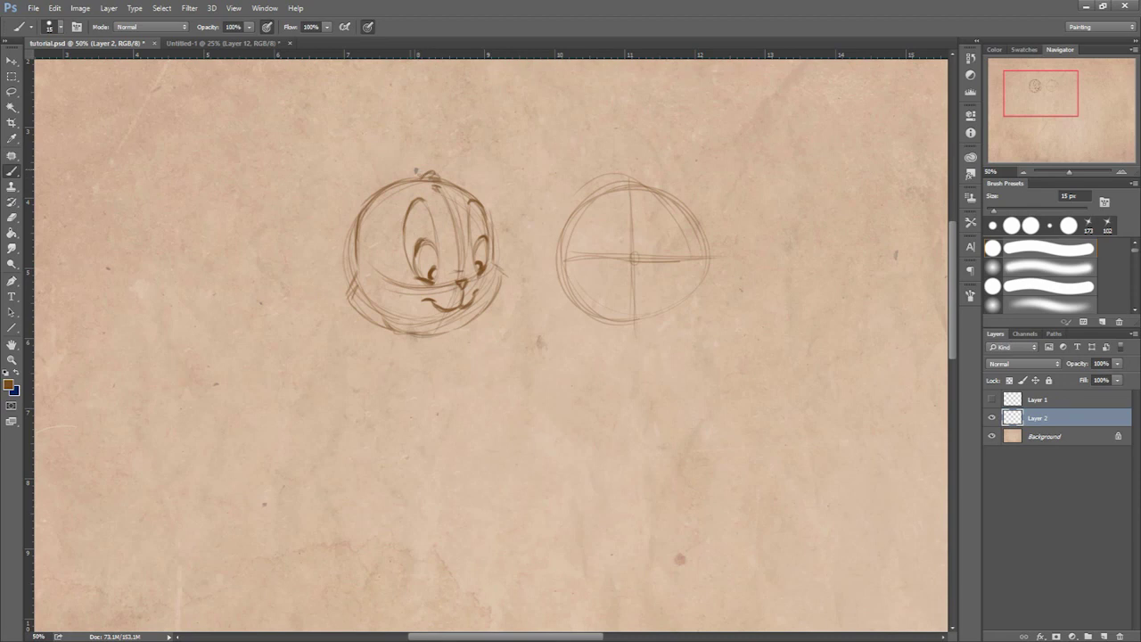
Darken the near eye's outline and draw whiskers across both cheeks.
drag(410, 244, 411, 260)
mouse_move(439, 287)
mouse_down()
mouse_move(364, 312)
mouse_move(387, 312)
mouse_up()
mouse_move(487, 278)
mouse_down()
mouse_move(522, 269)
mouse_move(517, 286)
mouse_up()
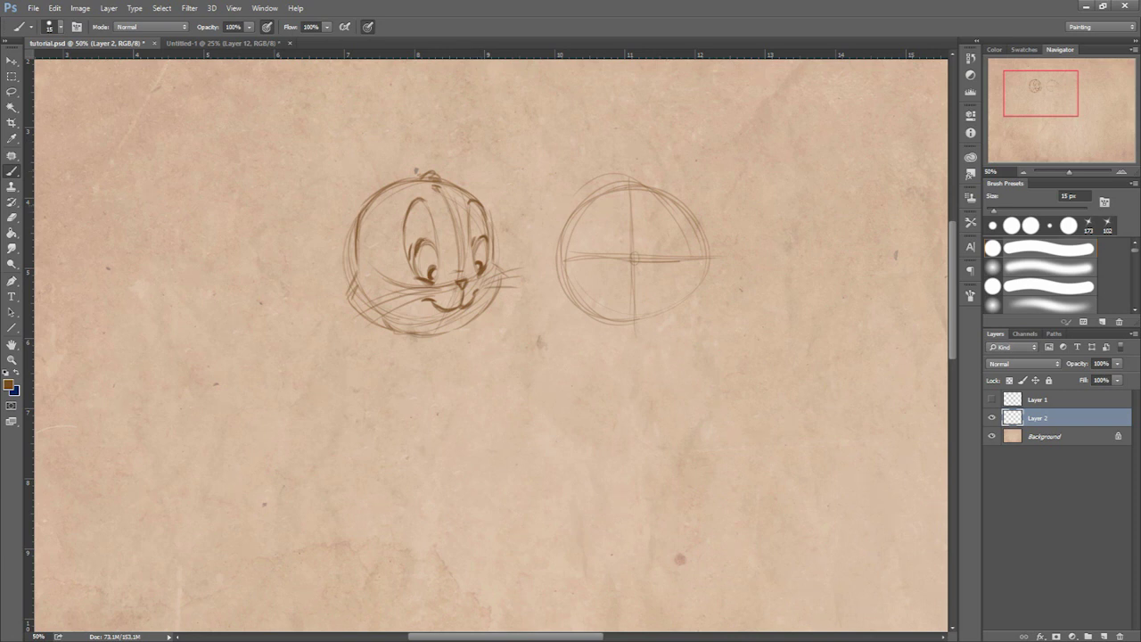
Draw the first pointed cat ear on the near side of the head with an inner ear line.
mouse_move(357, 225)
mouse_down()
mouse_move(360, 191)
mouse_move(412, 131)
mouse_move(425, 170)
mouse_move(408, 127)
mouse_move(361, 180)
mouse_up()
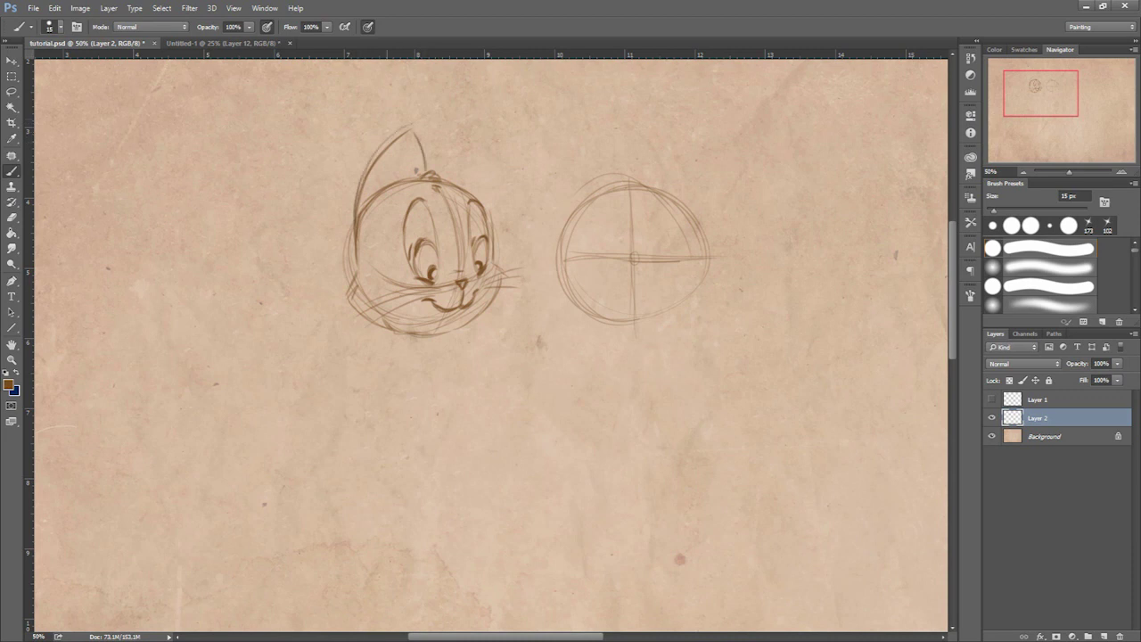
drag(362, 232, 397, 148)
drag(375, 191, 402, 144)
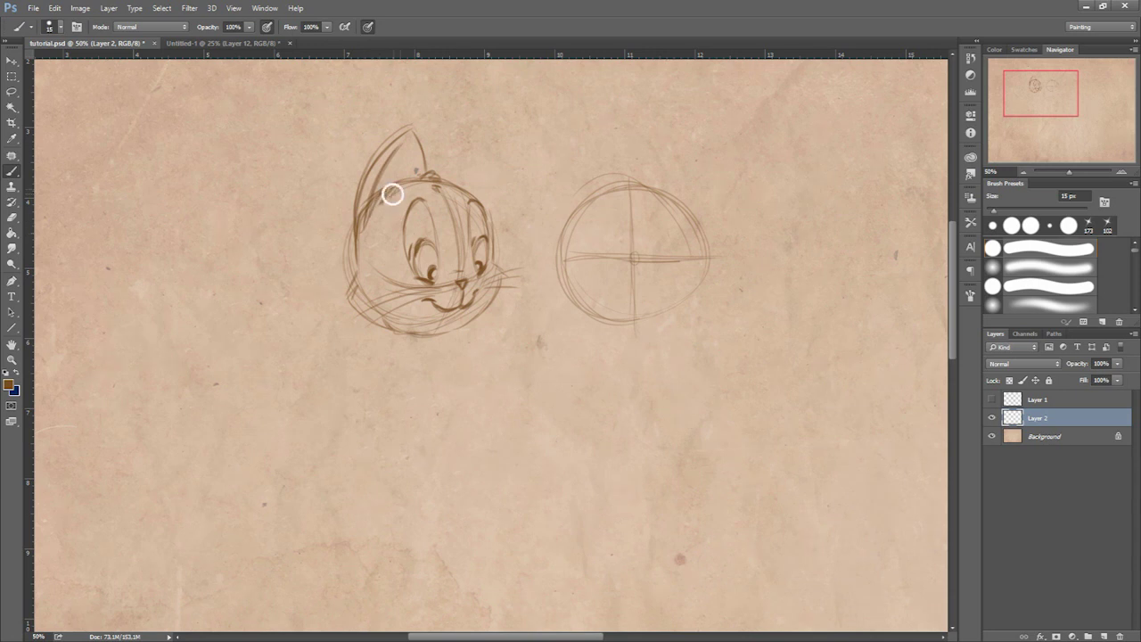
Draw the second pointed cat ear on the far side with an inner line and fur strokes at its base.
mouse_move(442, 171)
mouse_down()
mouse_move(499, 132)
mouse_move(496, 220)
mouse_up()
drag(504, 139, 499, 206)
drag(444, 169, 488, 139)
drag(450, 179, 484, 145)
mouse_move(450, 182)
mouse_down()
mouse_move(479, 146)
mouse_move(468, 170)
mouse_up()
drag(453, 182, 465, 174)
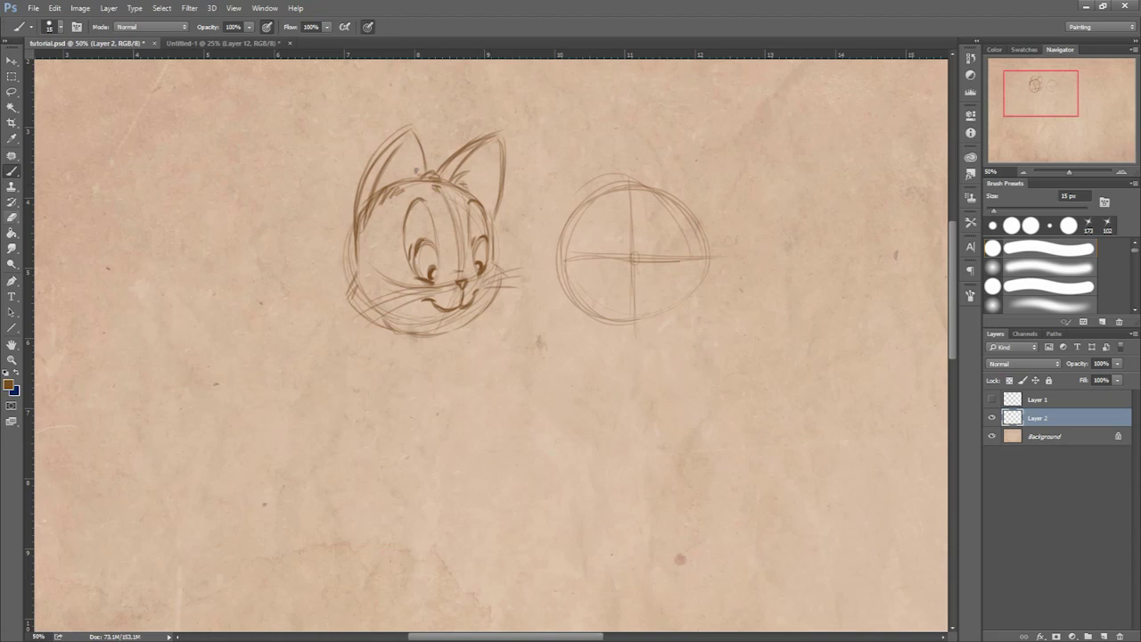
Erase the stray construction lines across the cat's crown and add two short neck lines under its chin.
key(e)
mouse_move(396, 183)
mouse_down()
mouse_move(363, 212)
mouse_move(360, 230)
mouse_move(412, 180)
mouse_move(453, 180)
mouse_up()
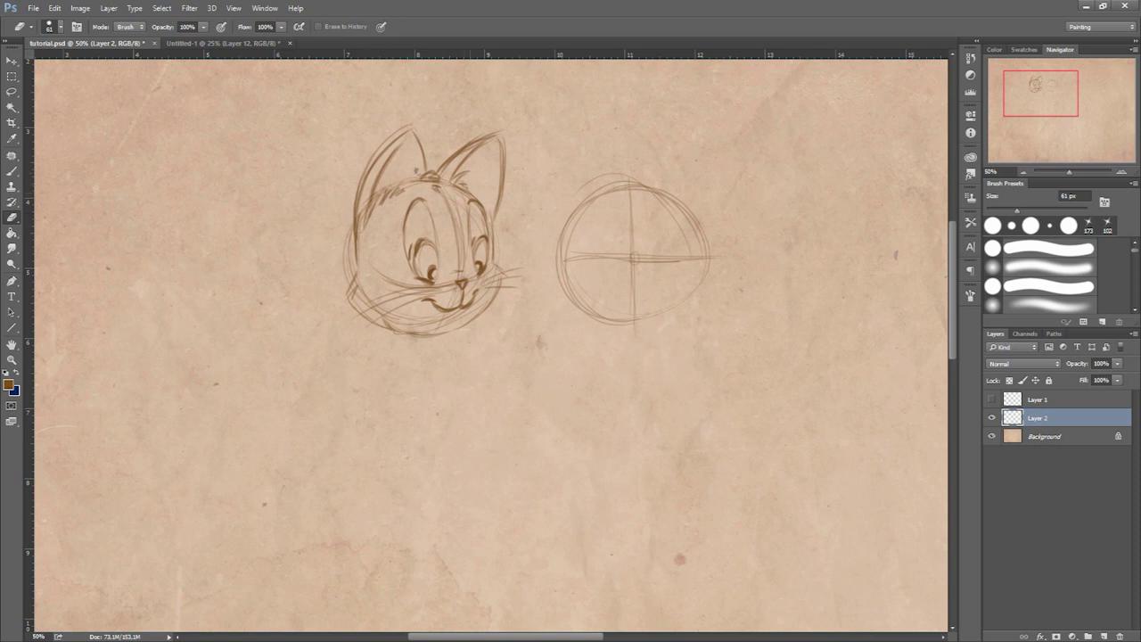
key(b)
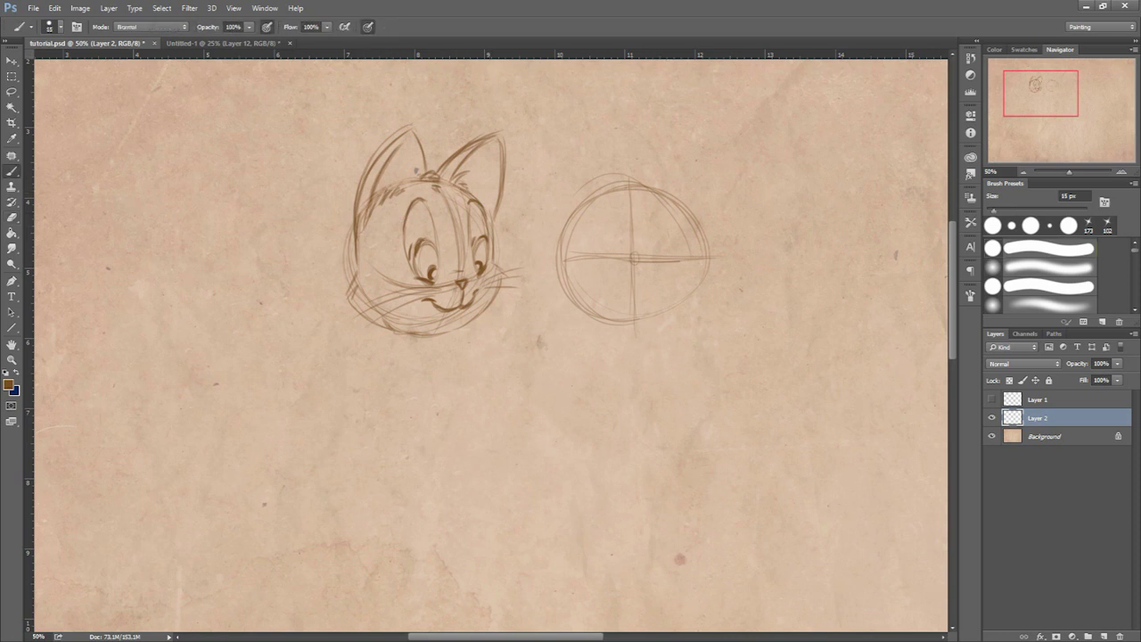
mouse_move(411, 336)
mouse_down()
mouse_move(420, 360)
mouse_move(455, 353)
mouse_move(457, 364)
mouse_up()
drag(412, 337, 420, 369)
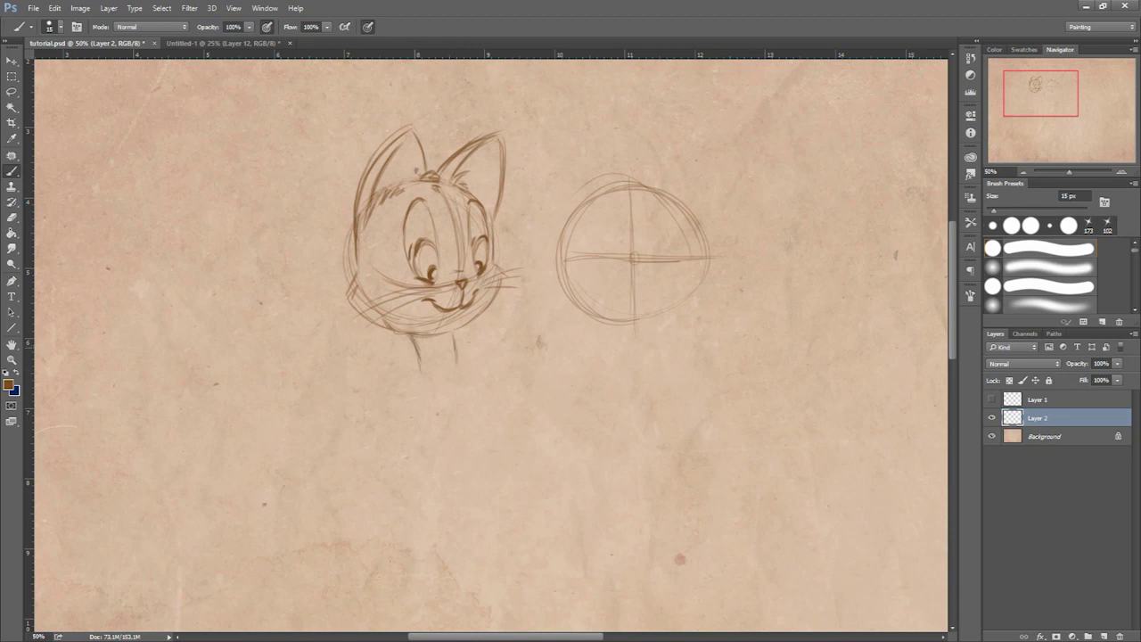
Shade the insides of both cat ears with hatching strokes.
drag(390, 163, 378, 205)
drag(389, 172, 382, 187)
drag(400, 148, 388, 197)
drag(407, 145, 402, 183)
drag(414, 149, 411, 185)
drag(468, 159, 462, 185)
mouse_move(482, 148)
mouse_down()
mouse_move(467, 192)
mouse_move(476, 198)
mouse_up()
drag(493, 147, 481, 207)
drag(499, 165, 492, 213)
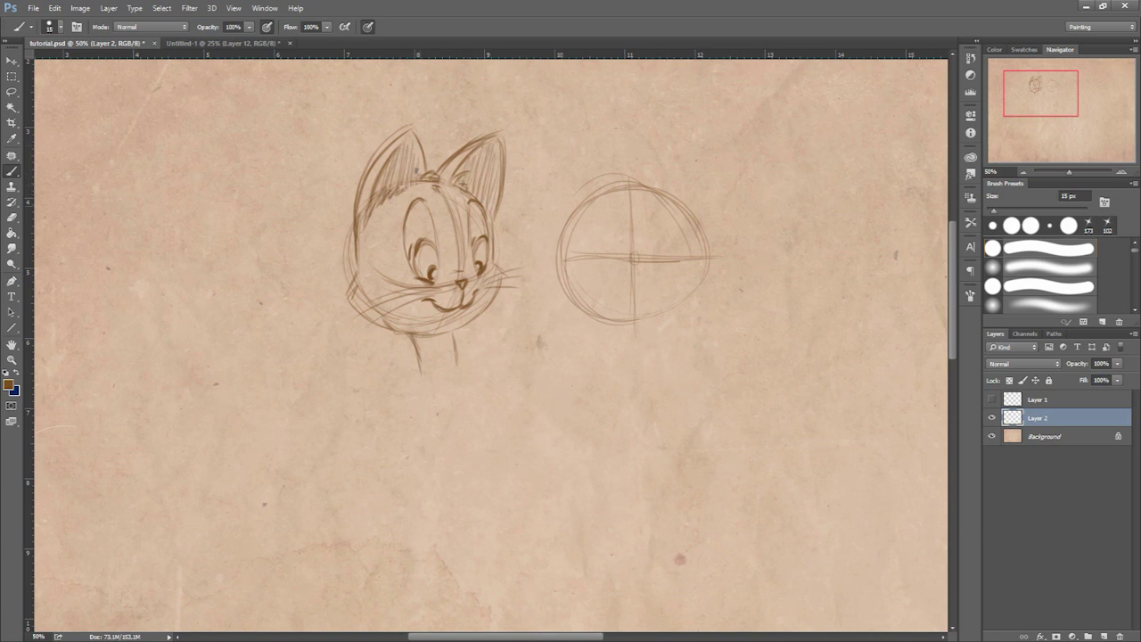
Hatch the tall outer eye shapes above both of the cat's eyes.
mouse_move(415, 203)
mouse_down()
mouse_move(408, 239)
mouse_move(425, 240)
mouse_up()
drag(479, 205, 474, 240)
drag(483, 222, 478, 236)
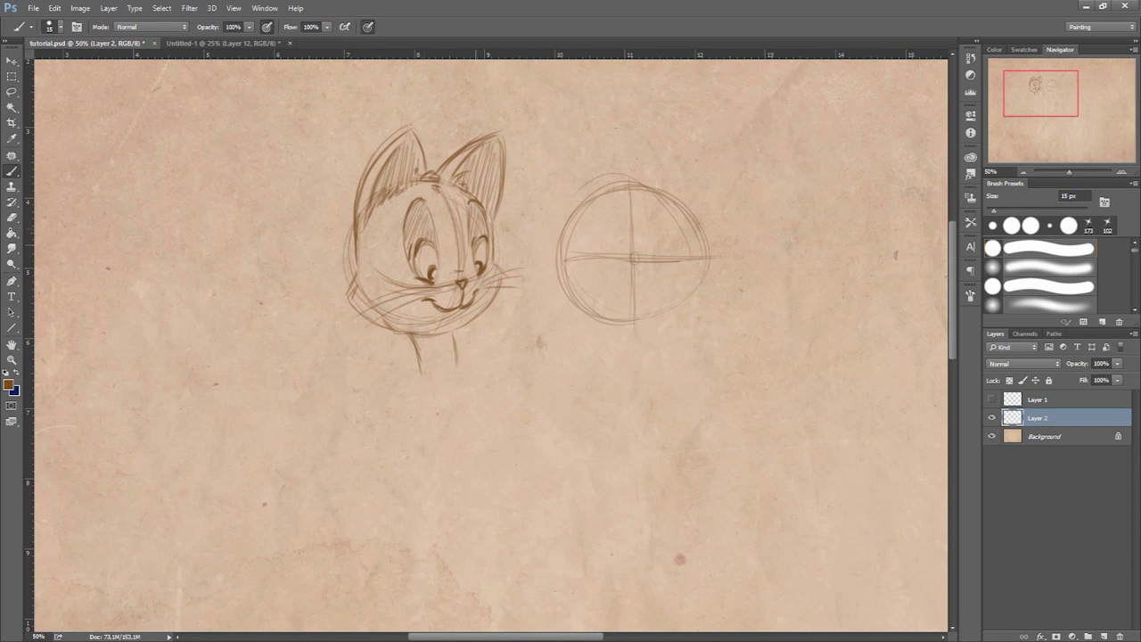
Sketch a third circle below and to the left of the cat head with curved centre and eye guidelines.
drag(624, 363, 522, 380)
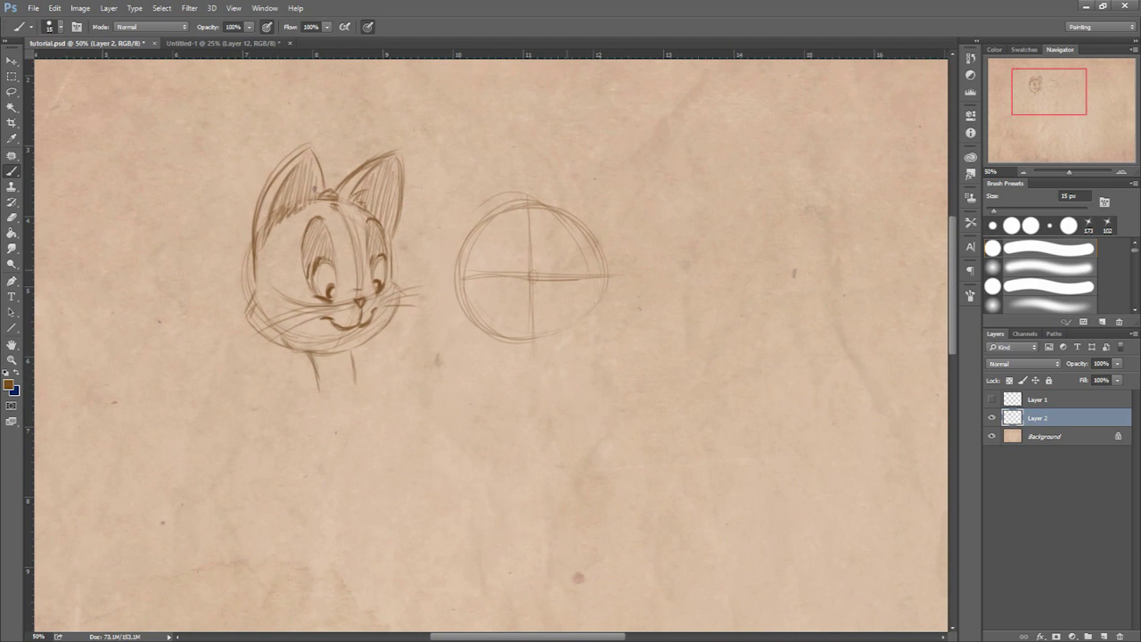
mouse_move(577, 374)
mouse_down()
mouse_move(586, 356)
mouse_move(835, 333)
mouse_up()
mouse_move(397, 357)
mouse_down()
mouse_move(431, 353)
mouse_move(454, 374)
mouse_move(348, 419)
mouse_move(426, 465)
mouse_up()
drag(350, 412, 356, 373)
drag(529, 436, 516, 339)
drag(380, 254, 381, 363)
mouse_move(335, 317)
mouse_down()
mouse_move(445, 313)
mouse_move(419, 326)
mouse_up()
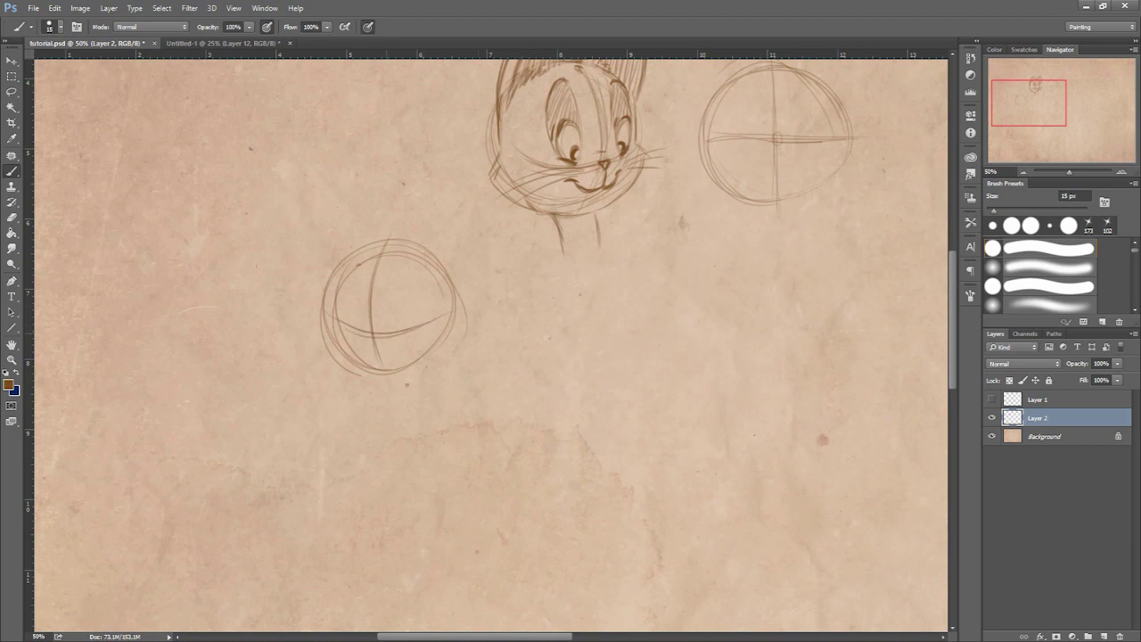
Draw oval eyes with pupils and tall outer eye shapes on either side of the third head's centre line.
mouse_move(377, 259)
mouse_down()
mouse_move(369, 356)
mouse_move(372, 339)
mouse_up()
mouse_move(349, 297)
mouse_down()
mouse_move(394, 314)
mouse_move(404, 299)
mouse_move(393, 330)
mouse_up()
mouse_move(349, 290)
mouse_down()
mouse_move(342, 298)
mouse_move(353, 298)
mouse_up()
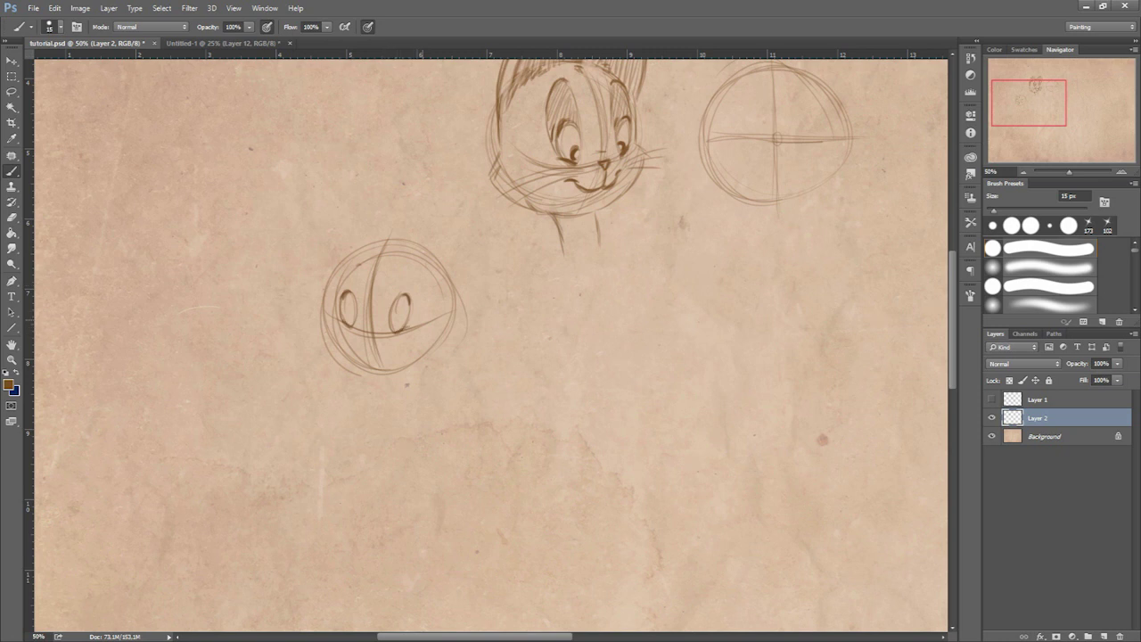
mouse_move(394, 317)
mouse_down()
mouse_move(397, 328)
mouse_move(351, 323)
mouse_up()
mouse_move(361, 260)
mouse_down()
mouse_move(343, 271)
mouse_move(361, 261)
mouse_up()
mouse_move(361, 269)
mouse_down()
mouse_move(359, 319)
mouse_move(340, 309)
mouse_up()
mouse_move(412, 257)
mouse_down()
mouse_move(424, 282)
mouse_move(398, 280)
mouse_move(407, 326)
mouse_up()
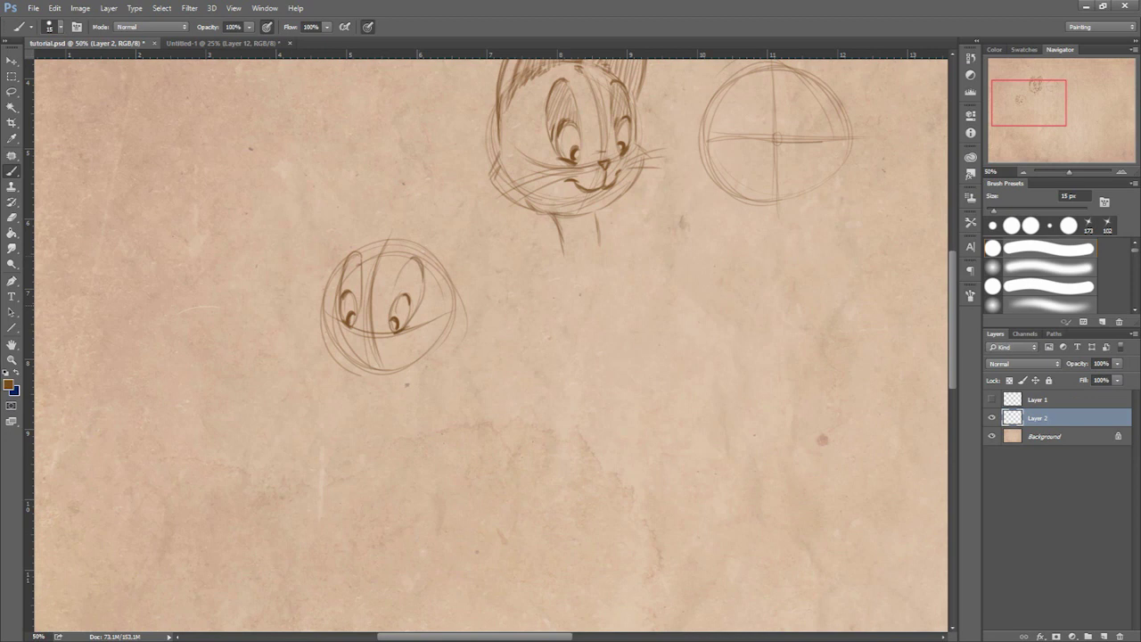
drag(404, 268, 392, 299)
Draw a protruding dog muzzle with a notched upper lip and a smile line rising to the cheek.
drag(349, 329, 325, 349)
mouse_move(314, 357)
mouse_down()
mouse_move(315, 397)
mouse_move(348, 406)
mouse_up()
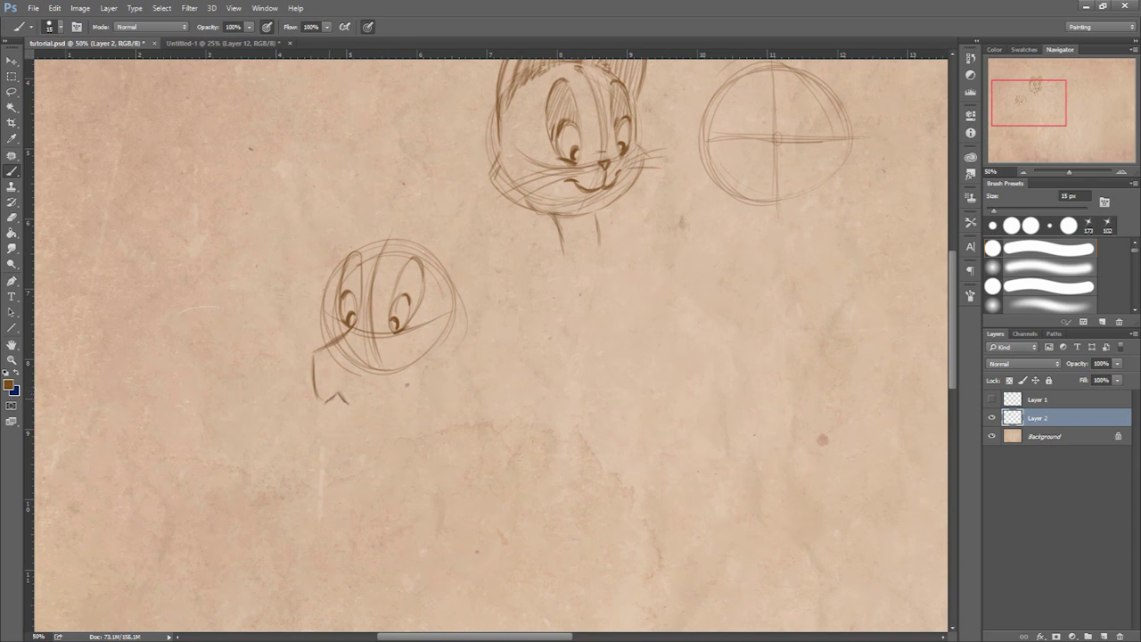
mouse_move(358, 407)
mouse_down()
mouse_move(389, 393)
mouse_move(417, 345)
mouse_up()
mouse_move(391, 388)
mouse_down()
mouse_move(434, 326)
mouse_move(390, 390)
mouse_up()
drag(419, 346, 376, 399)
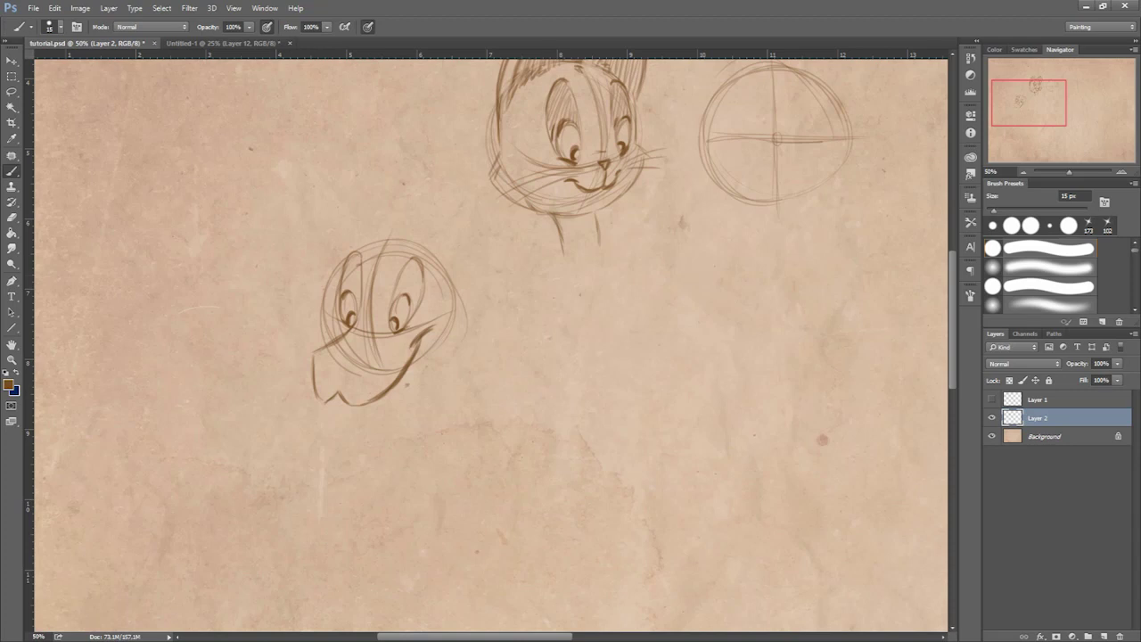
Draw the dog's nose on the muzzle and outline the crown and far side of its face.
mouse_move(320, 357)
mouse_down()
mouse_move(372, 355)
mouse_move(339, 377)
mouse_move(349, 380)
mouse_move(330, 366)
mouse_up()
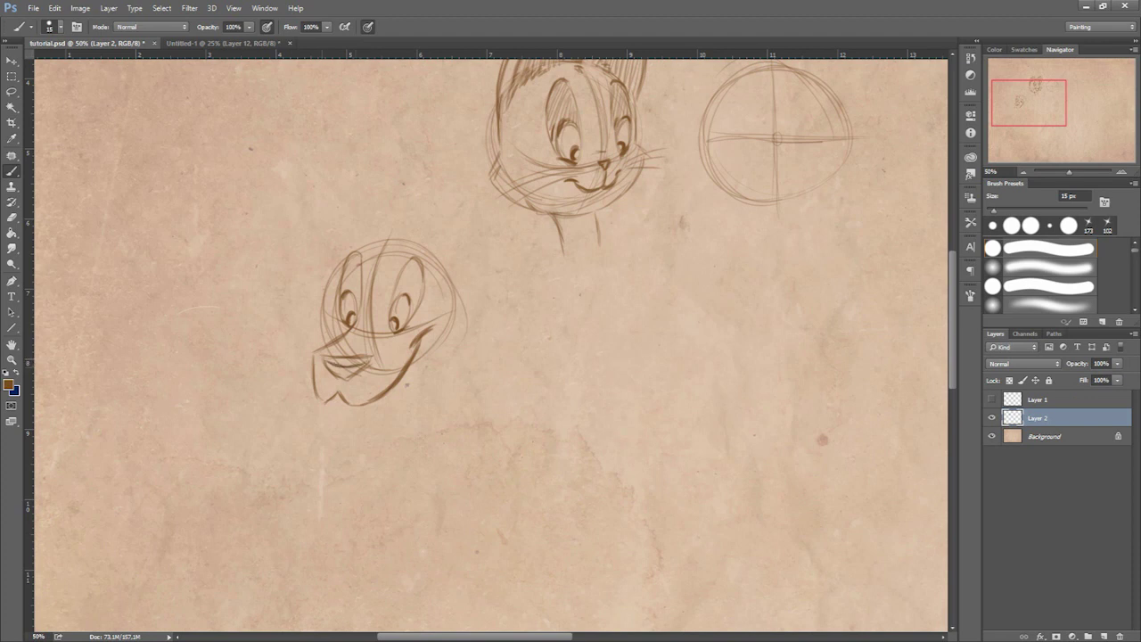
drag(328, 369, 356, 373)
mouse_move(381, 237)
mouse_down()
mouse_move(396, 231)
mouse_move(383, 247)
mouse_move(409, 241)
mouse_move(357, 251)
mouse_up()
drag(336, 315, 324, 345)
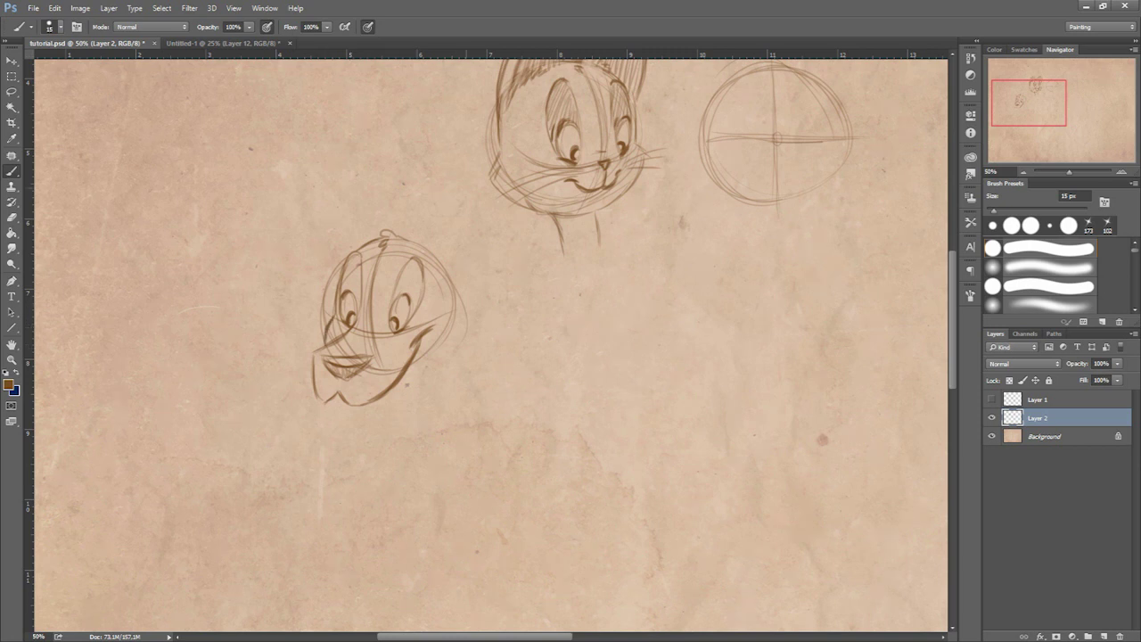
Draw the dog's hanging tongue and its lower jaw with a furry chin.
mouse_move(362, 408)
mouse_down()
mouse_move(373, 444)
mouse_move(392, 452)
mouse_move(413, 441)
mouse_move(405, 419)
mouse_move(412, 427)
mouse_move(367, 431)
mouse_move(406, 423)
mouse_up()
drag(389, 398, 397, 430)
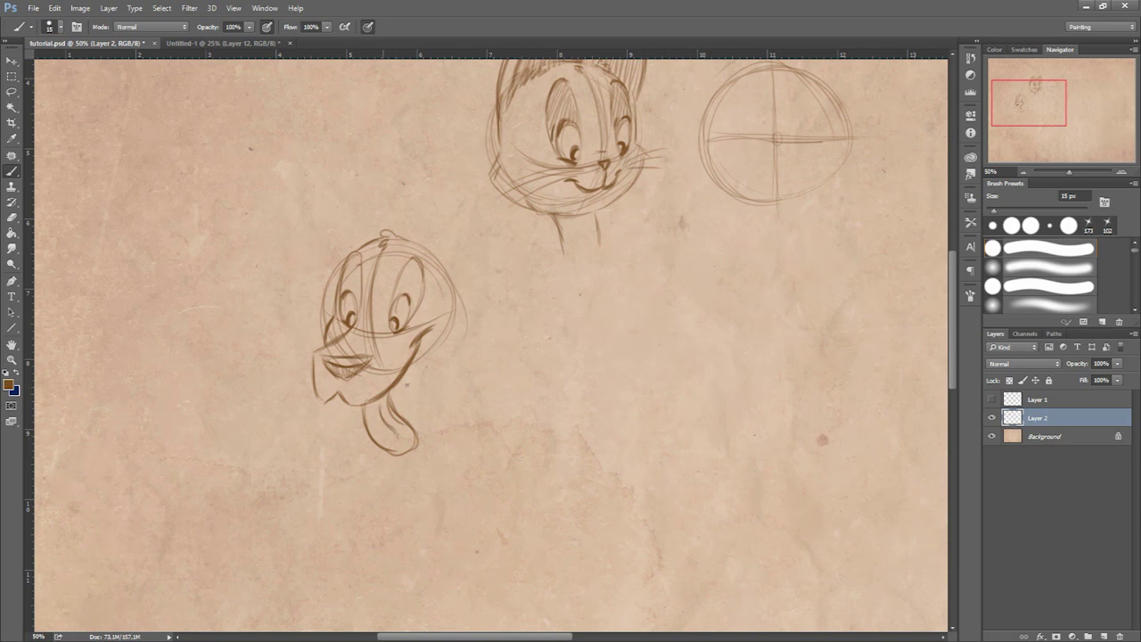
mouse_move(345, 403)
mouse_down()
mouse_move(332, 420)
mouse_move(368, 432)
mouse_up()
mouse_move(338, 425)
mouse_down()
mouse_move(355, 431)
mouse_move(330, 419)
mouse_move(353, 449)
mouse_move(368, 443)
mouse_up()
Add the jaw line below the dog's smile and shade the inside of its open mouth.
drag(406, 398, 397, 409)
drag(414, 366, 399, 407)
drag(418, 344, 399, 403)
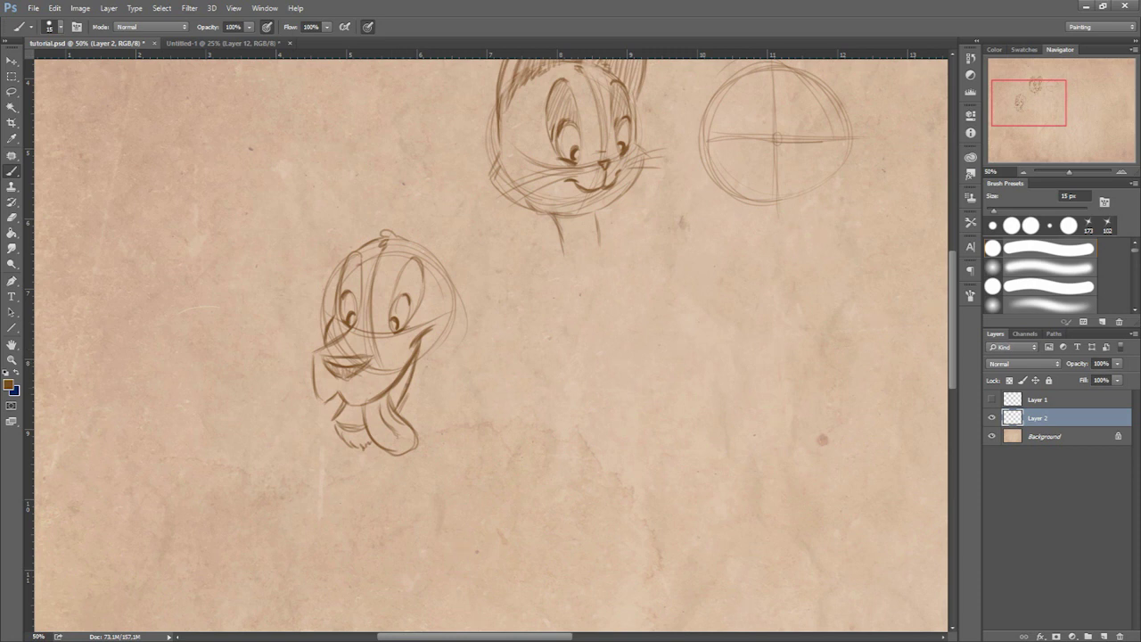
drag(413, 361, 400, 382)
mouse_move(345, 406)
mouse_down()
mouse_move(341, 421)
mouse_move(359, 426)
mouse_move(343, 430)
mouse_up()
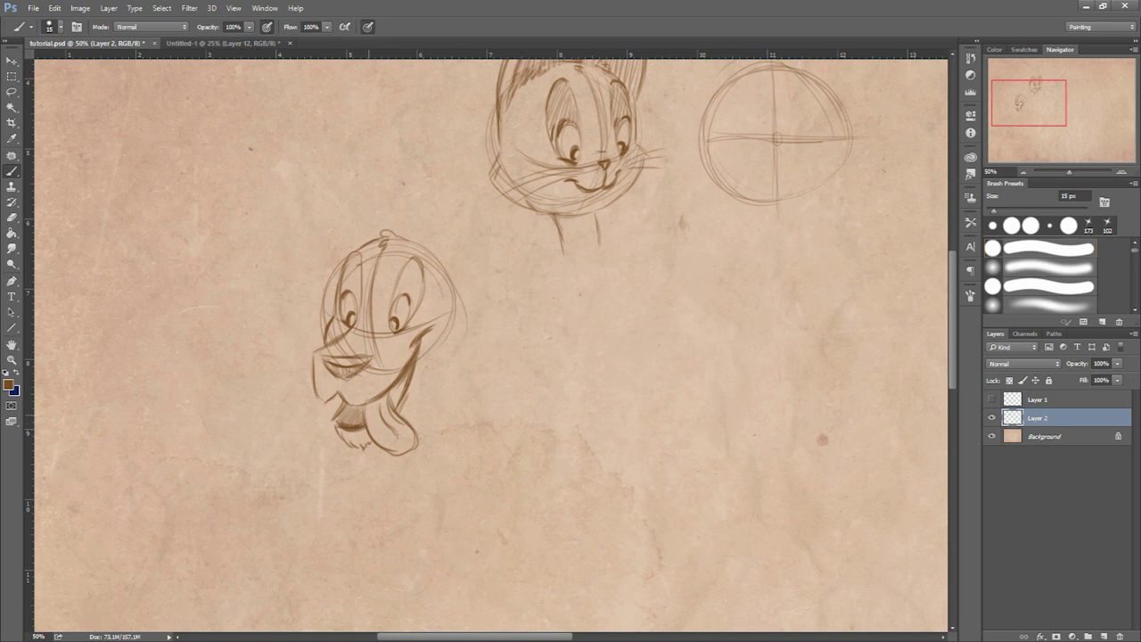
Outline the dog's near cheek and the back and top of its head.
mouse_move(416, 403)
mouse_down()
mouse_move(406, 416)
mouse_move(418, 403)
mouse_up()
mouse_move(443, 255)
mouse_down()
mouse_move(460, 366)
mouse_move(426, 405)
mouse_up()
mouse_move(463, 327)
mouse_down()
mouse_move(458, 362)
mouse_move(454, 345)
mouse_up()
drag(443, 255, 454, 313)
drag(396, 237, 445, 264)
drag(397, 236, 444, 265)
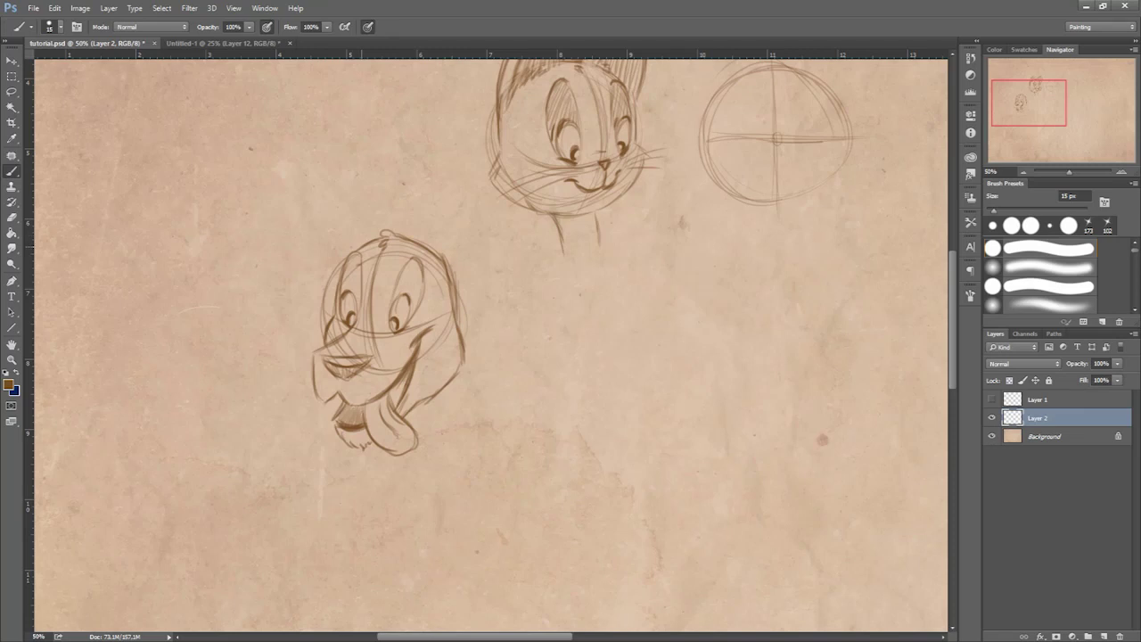
Draw a floppy folded ear on the far side of the dog's head.
mouse_move(368, 239)
mouse_down()
mouse_move(328, 237)
mouse_move(312, 267)
mouse_move(317, 243)
mouse_move(292, 259)
mouse_move(303, 321)
mouse_move(321, 337)
mouse_up()
drag(299, 301, 322, 332)
mouse_move(364, 241)
mouse_down()
mouse_move(330, 237)
mouse_move(311, 282)
mouse_up()
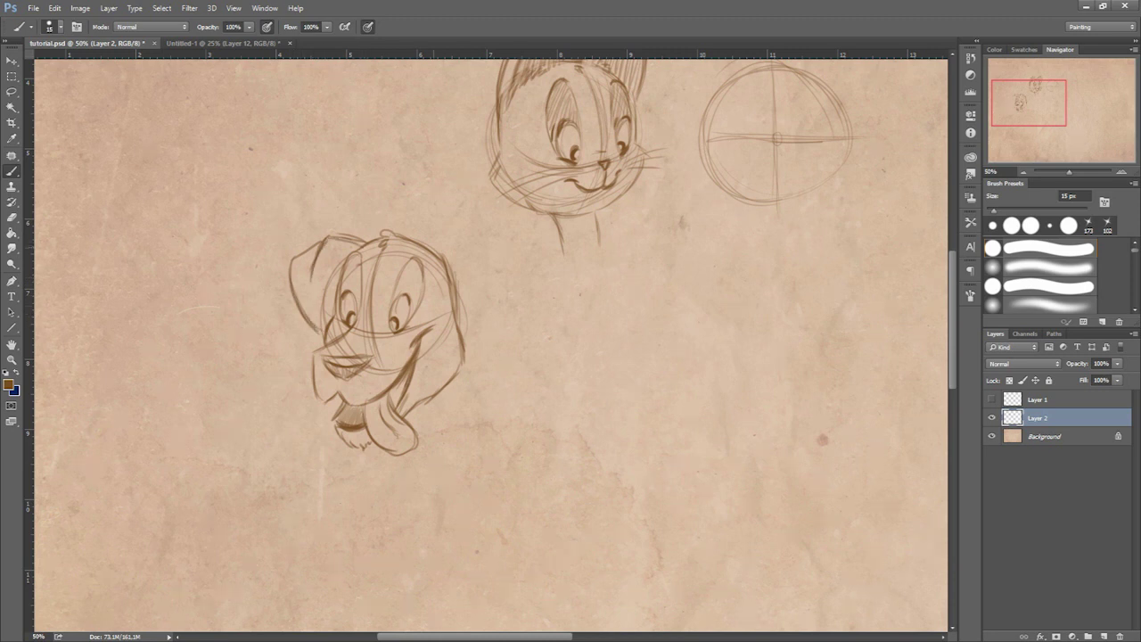
Draw the dog's near floppy ear and erase the head outline overlapping its base.
mouse_move(424, 244)
mouse_down()
mouse_move(476, 229)
mouse_move(503, 250)
mouse_move(501, 291)
mouse_move(462, 328)
mouse_move(437, 258)
mouse_move(454, 321)
mouse_up()
key(e)
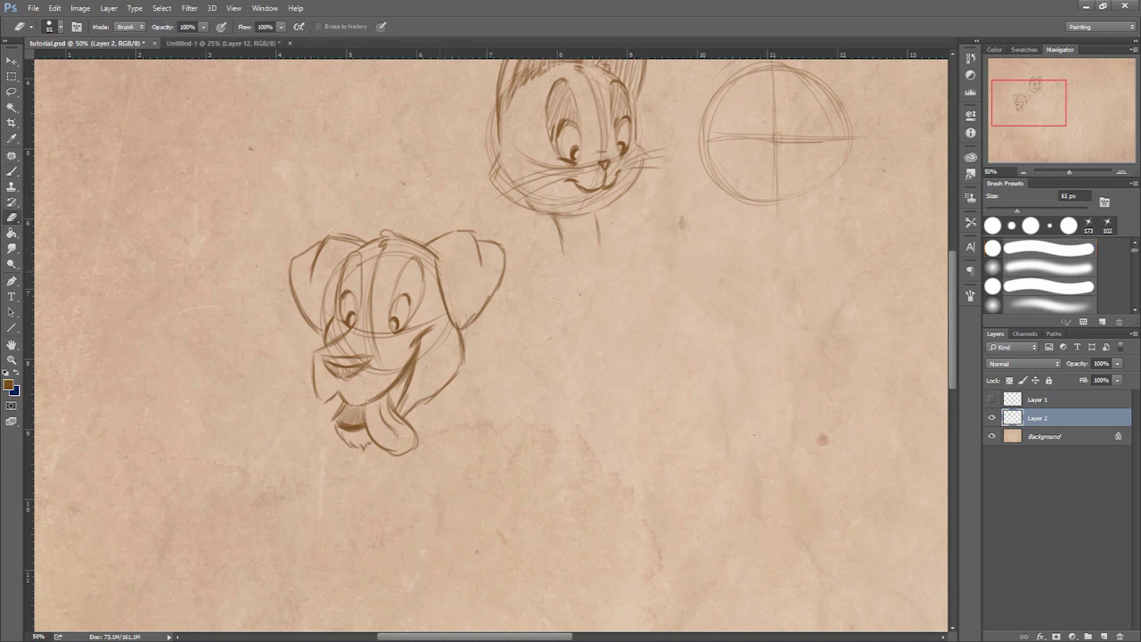
drag(428, 255, 434, 245)
key(b)
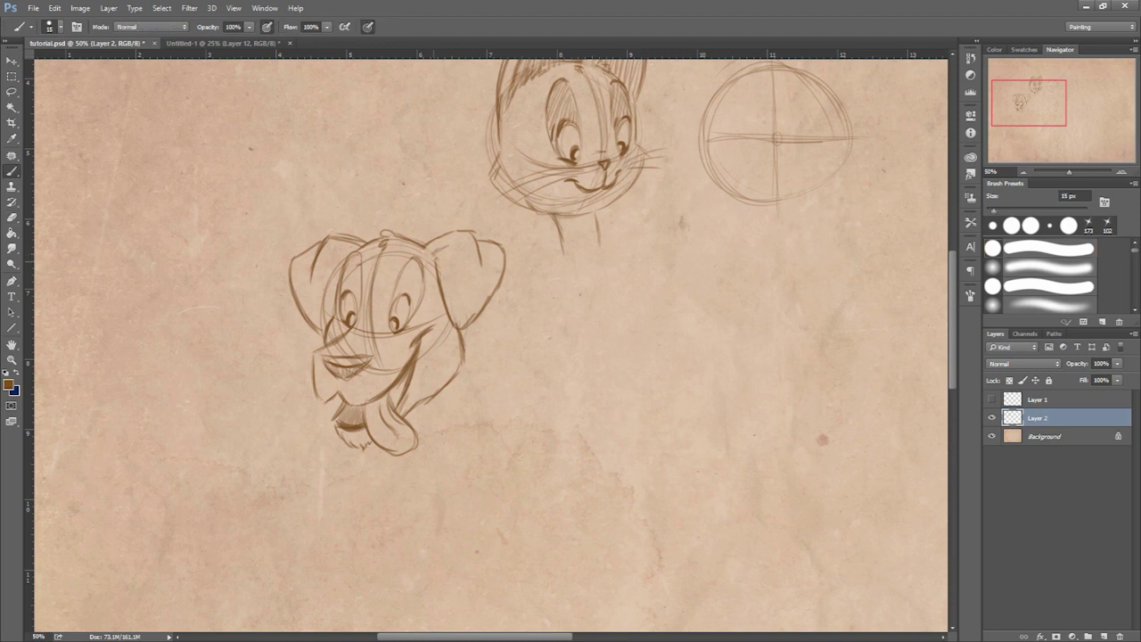
Darken the inner edge of the dog's near ear and draw the front and back lines of its neck.
drag(448, 244, 434, 254)
drag(470, 326, 502, 415)
drag(369, 448, 365, 490)
drag(496, 373, 517, 422)
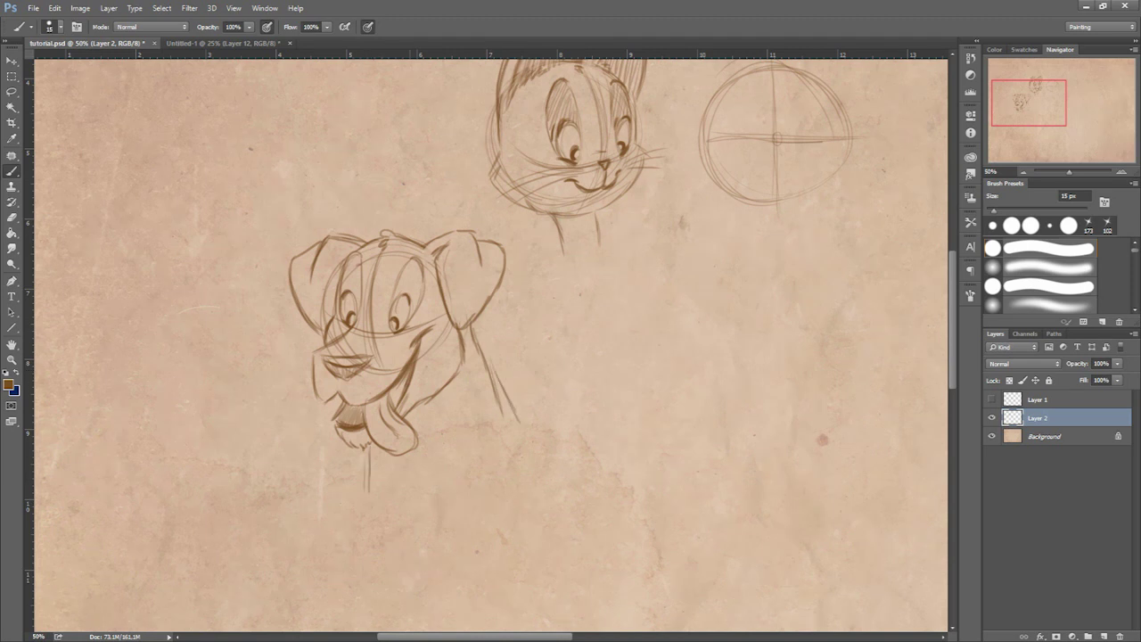
Shade the dog's mouth corner and upper eyes with hatching, and add whisker dots to its muzzle.
drag(403, 379, 392, 407)
drag(346, 271, 344, 292)
drag(350, 269, 353, 299)
mouse_move(359, 256)
mouse_down()
mouse_move(357, 306)
mouse_move(406, 298)
mouse_move(411, 309)
mouse_up()
mouse_move(414, 261)
mouse_down()
mouse_move(419, 306)
mouse_move(423, 298)
mouse_up()
drag(617, 356, 581, 330)
drag(303, 354, 305, 366)
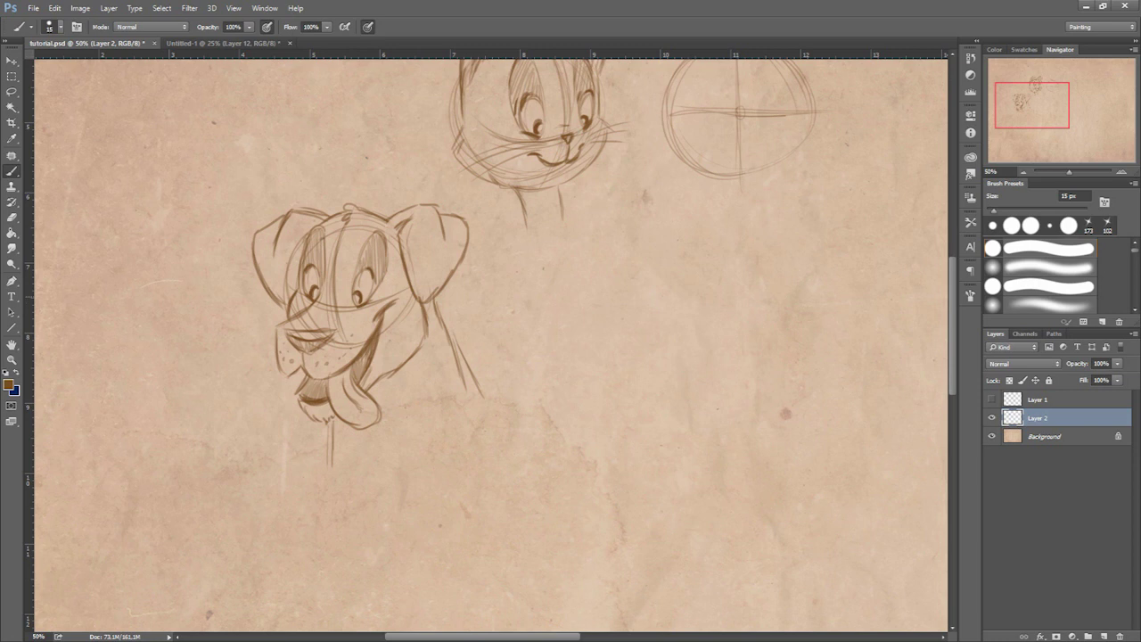
Sketch a new circle with curved guidelines in the empty area beside the dog and place two small eyes on the horizontal guideline.
drag(603, 421, 425, 393)
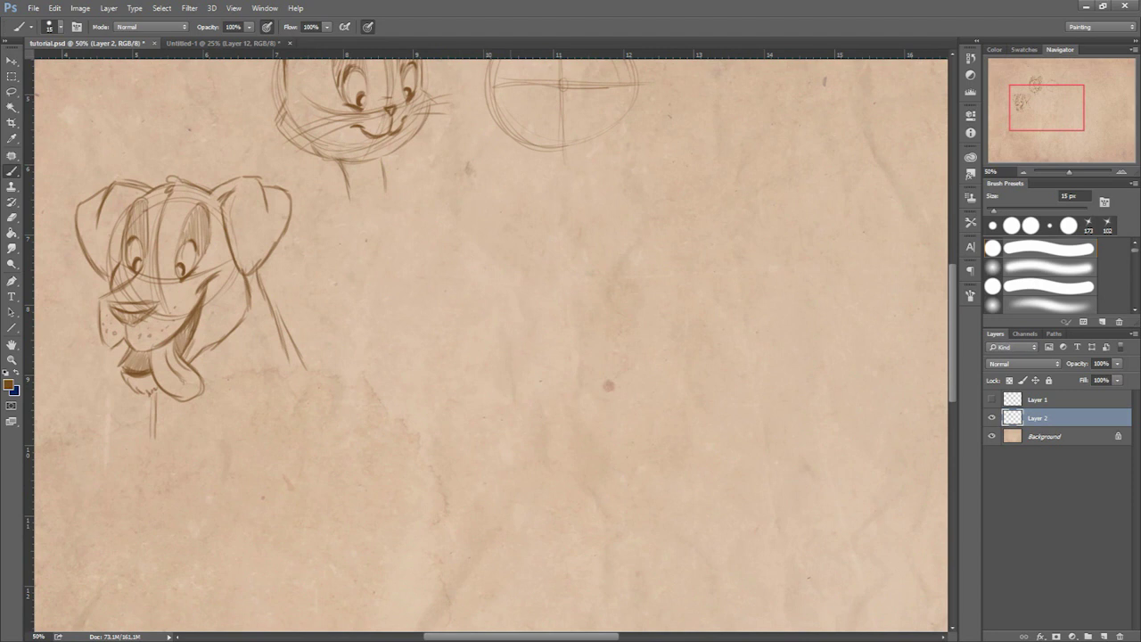
mouse_move(540, 350)
mouse_down()
mouse_move(520, 326)
mouse_move(545, 328)
mouse_move(444, 369)
mouse_move(533, 330)
mouse_move(538, 430)
mouse_up()
drag(542, 335, 528, 453)
mouse_move(572, 396)
mouse_down()
mouse_move(481, 417)
mouse_move(562, 398)
mouse_move(514, 417)
mouse_move(554, 407)
mouse_move(510, 390)
mouse_up()
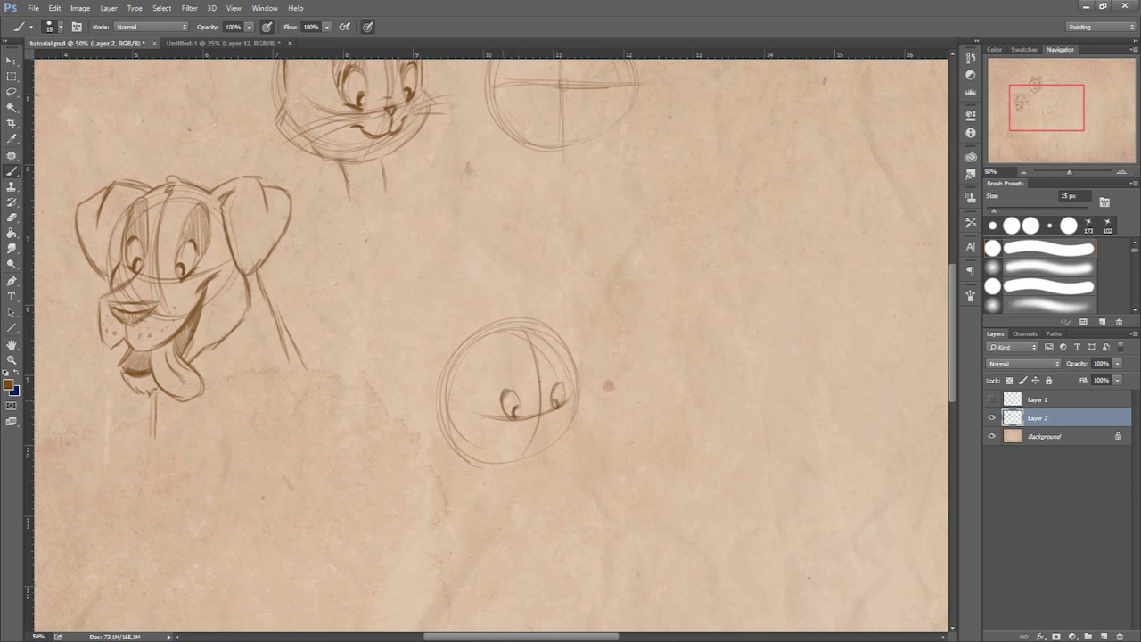
Draw tall pointed eye outlines around the new head's pupils and add a small nose where the guidelines cross.
drag(489, 350, 479, 381)
mouse_move(551, 344)
mouse_down()
mouse_move(567, 359)
mouse_move(546, 384)
mouse_move(566, 390)
mouse_up()
drag(479, 372, 494, 412)
drag(491, 354, 511, 392)
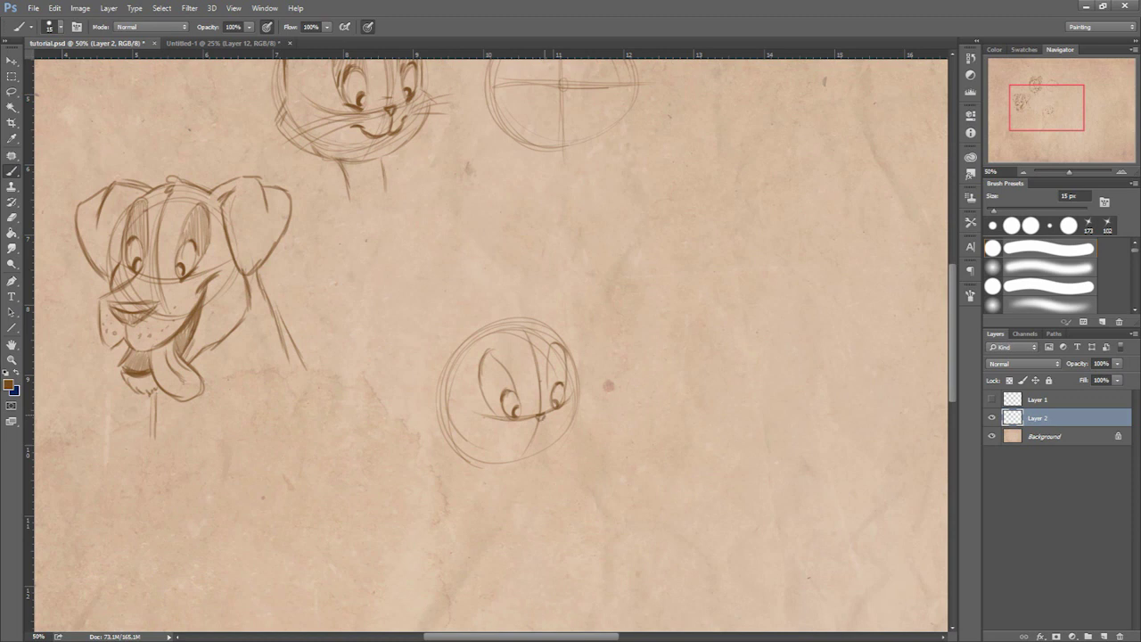
mouse_move(549, 353)
mouse_down()
mouse_move(546, 399)
mouse_move(506, 417)
mouse_up()
drag(490, 351, 479, 390)
drag(494, 353, 512, 379)
drag(644, 429, 614, 400)
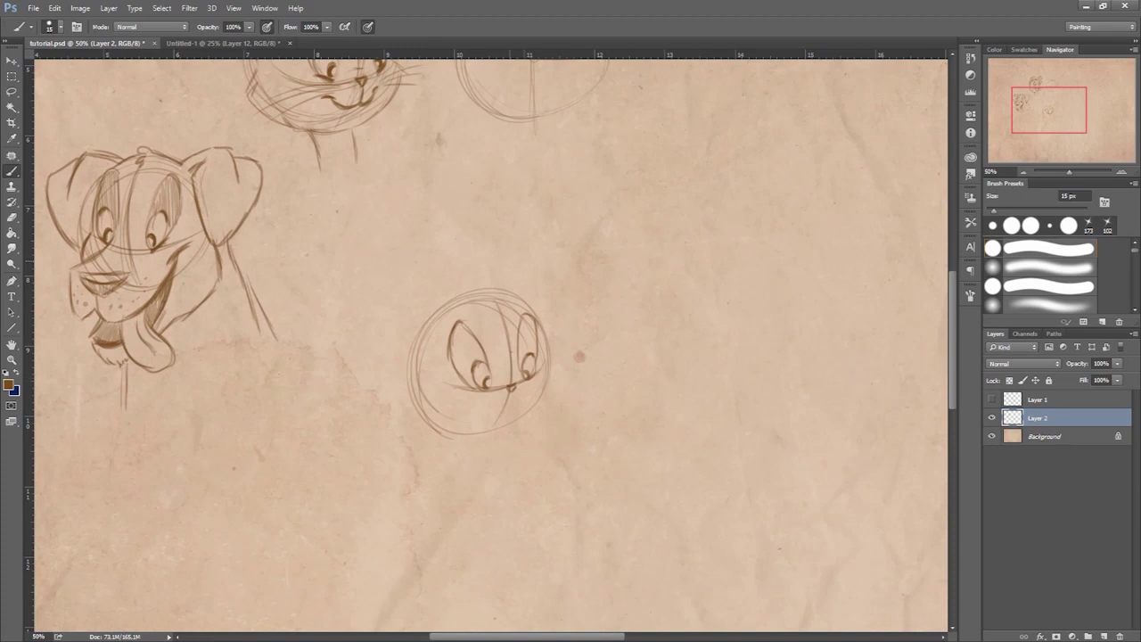
Outline the rabbit's forehead, cheeks and chin with a small hair tuft, and draw its smiling mouth below the nose.
mouse_move(470, 298)
mouse_down()
mouse_move(484, 290)
mouse_move(529, 311)
mouse_move(541, 356)
mouse_up()
mouse_move(540, 333)
mouse_down()
mouse_move(550, 390)
mouse_move(517, 431)
mouse_move(433, 441)
mouse_up()
mouse_move(545, 398)
mouse_down()
mouse_move(529, 419)
mouse_move(417, 435)
mouse_move(469, 432)
mouse_move(450, 433)
mouse_up()
mouse_move(465, 300)
mouse_down()
mouse_move(435, 335)
mouse_move(421, 401)
mouse_move(448, 432)
mouse_move(494, 440)
mouse_move(546, 395)
mouse_move(480, 439)
mouse_move(494, 440)
mouse_up()
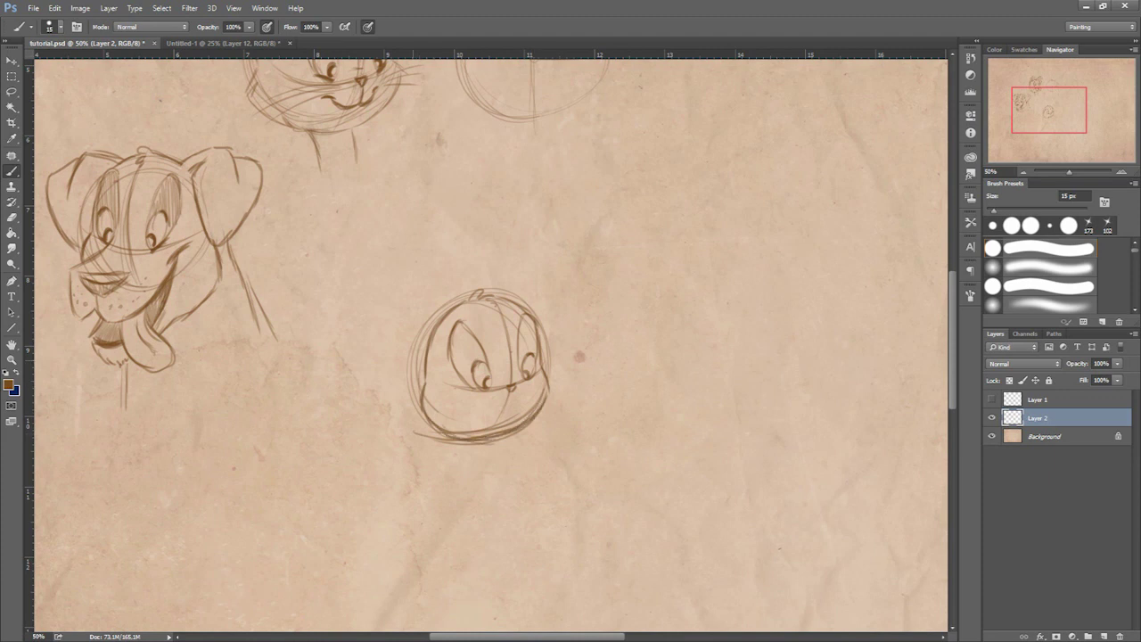
mouse_move(511, 392)
mouse_down()
mouse_move(511, 407)
mouse_move(486, 408)
mouse_move(523, 399)
mouse_move(489, 409)
mouse_up()
Draw the rabbit's long near ear with an inner contour and fur tufts, joining its base to the head.
mouse_move(435, 323)
mouse_down()
mouse_move(426, 253)
mouse_move(441, 182)
mouse_move(510, 140)
mouse_move(505, 198)
mouse_move(449, 294)
mouse_move(438, 207)
mouse_up()
drag(444, 286, 459, 245)
drag(457, 251, 459, 230)
mouse_move(448, 290)
mouse_down()
mouse_move(484, 220)
mouse_move(452, 298)
mouse_up()
drag(459, 279, 450, 304)
drag(438, 235, 467, 173)
mouse_move(440, 214)
mouse_down()
mouse_move(519, 131)
mouse_move(504, 190)
mouse_up()
mouse_move(504, 139)
mouse_down()
mouse_move(455, 175)
mouse_move(428, 260)
mouse_up()
drag(433, 214, 430, 296)
drag(427, 257, 437, 317)
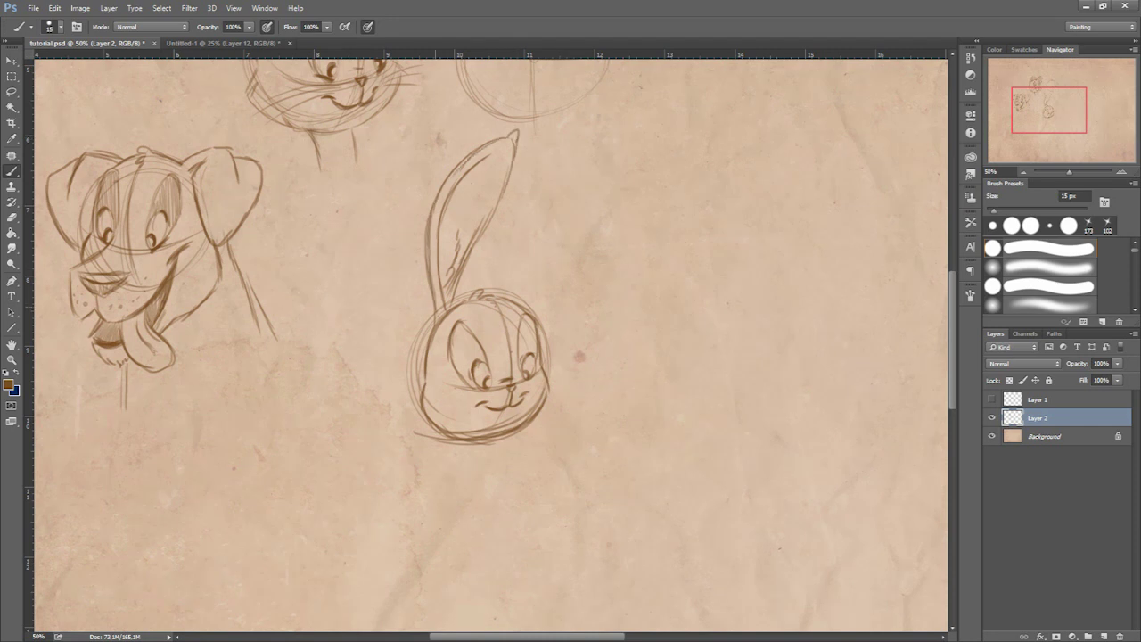
drag(426, 271, 419, 344)
Draw the rabbit's long far ear beside the first, with an inner contour and fur at its base.
mouse_move(498, 276)
mouse_down()
mouse_move(493, 295)
mouse_move(507, 267)
mouse_move(504, 189)
mouse_up()
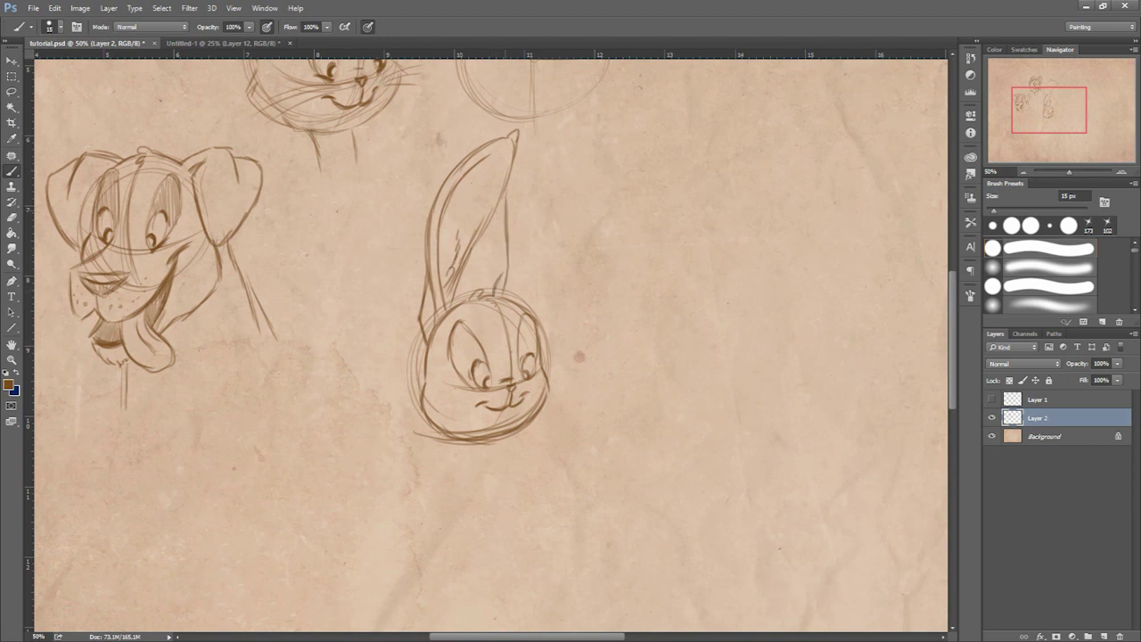
mouse_move(517, 135)
mouse_down()
mouse_move(544, 185)
mouse_move(520, 298)
mouse_up()
drag(544, 232, 523, 299)
drag(543, 173, 547, 219)
mouse_move(505, 187)
mouse_down()
mouse_move(506, 296)
mouse_move(524, 276)
mouse_move(521, 249)
mouse_up()
drag(512, 296, 515, 252)
drag(513, 280, 511, 203)
drag(514, 253, 511, 189)
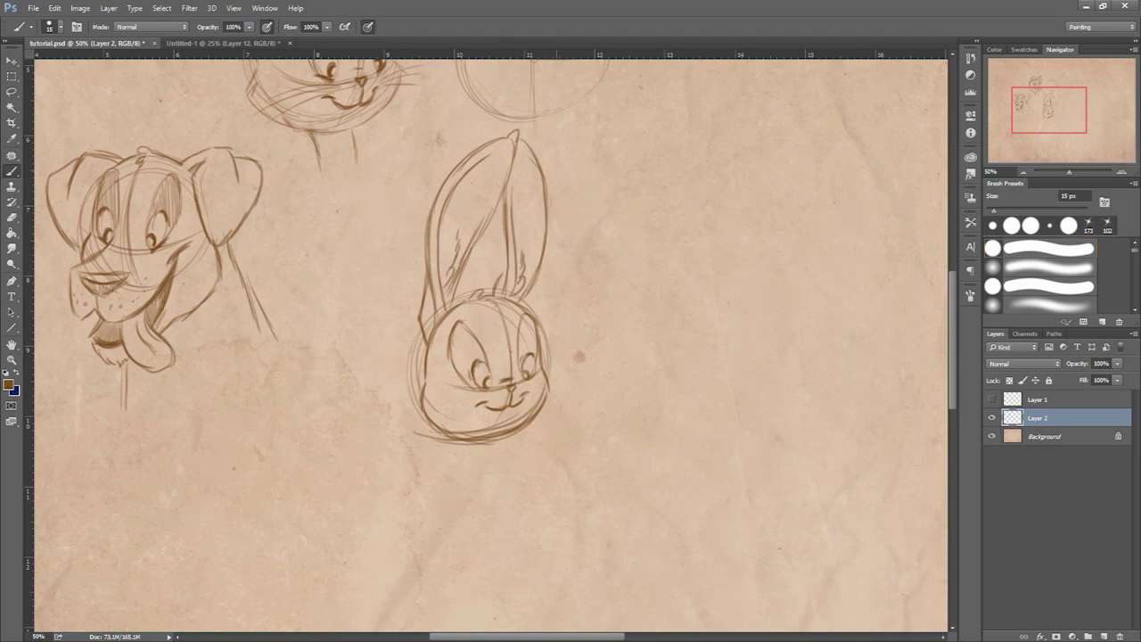
mouse_move(524, 156)
mouse_down()
mouse_move(540, 199)
mouse_move(539, 264)
mouse_move(524, 282)
mouse_up()
Draw the rabbit's neck and shoulders, erasing the jaw line overlapping them, and hatch the insides of its eyes.
mouse_move(463, 444)
mouse_down()
mouse_move(472, 461)
mouse_move(501, 466)
mouse_up()
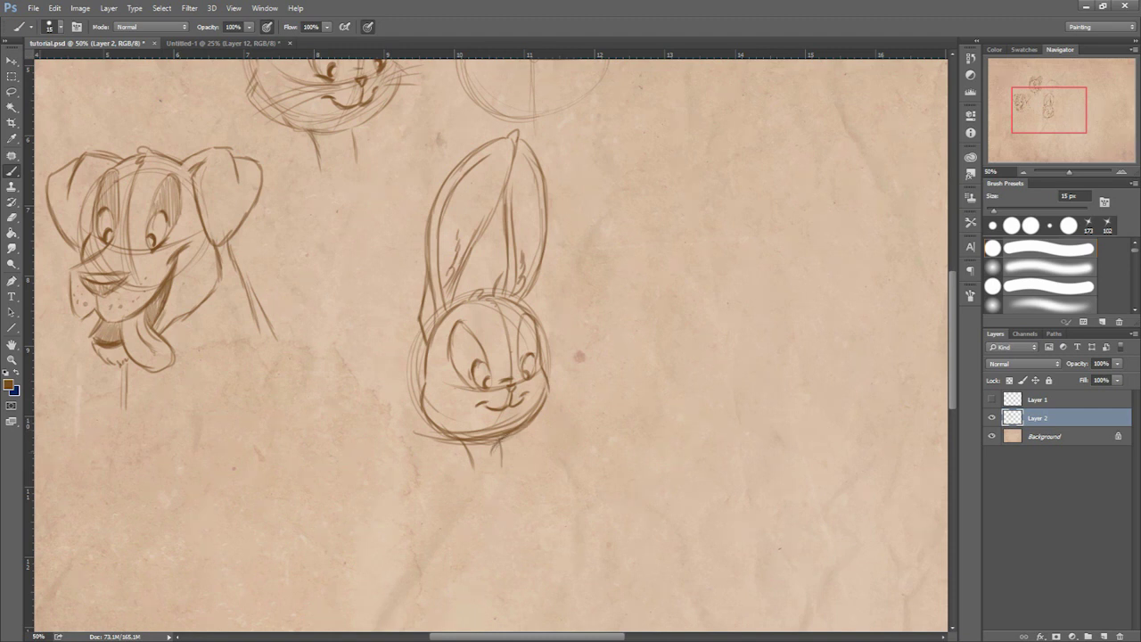
key(e)
mouse_move(476, 435)
mouse_down()
mouse_move(466, 440)
mouse_move(498, 437)
mouse_move(459, 496)
mouse_up()
key(b)
drag(505, 449, 525, 479)
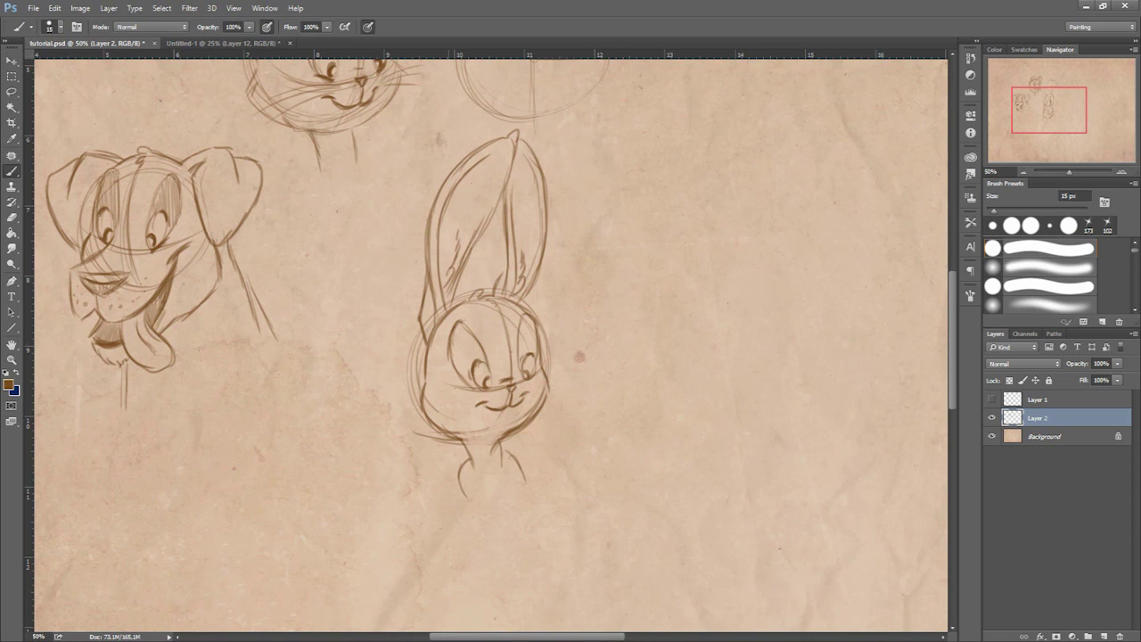
mouse_move(454, 328)
mouse_down()
mouse_move(469, 385)
mouse_move(475, 349)
mouse_move(525, 337)
mouse_move(528, 364)
mouse_move(536, 354)
mouse_move(505, 313)
mouse_move(518, 399)
mouse_up()
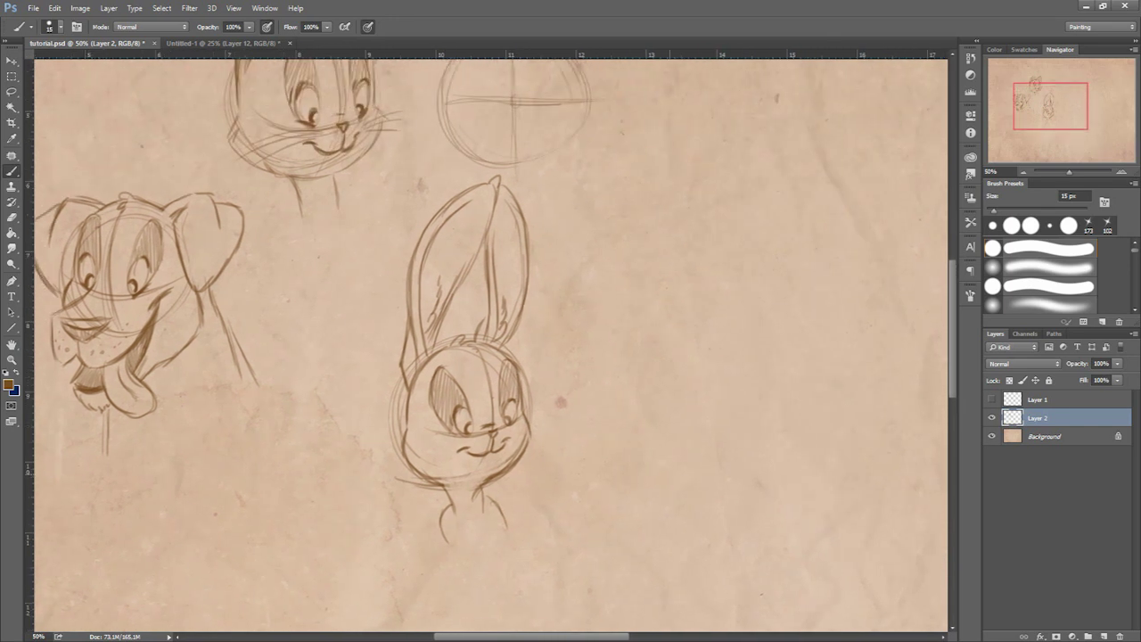
Sketch a circle with curved vertical and horizontal guidelines in the empty area beside the rabbit.
drag(748, 357, 574, 317)
drag(573, 396, 527, 420)
mouse_move(487, 230)
mouse_down()
mouse_move(508, 369)
mouse_move(558, 303)
mouse_move(428, 277)
mouse_move(477, 378)
mouse_up()
drag(426, 282, 425, 305)
drag(468, 245, 462, 346)
drag(460, 273, 466, 360)
mouse_move(417, 303)
mouse_down()
mouse_move(506, 330)
mouse_move(545, 313)
mouse_up()
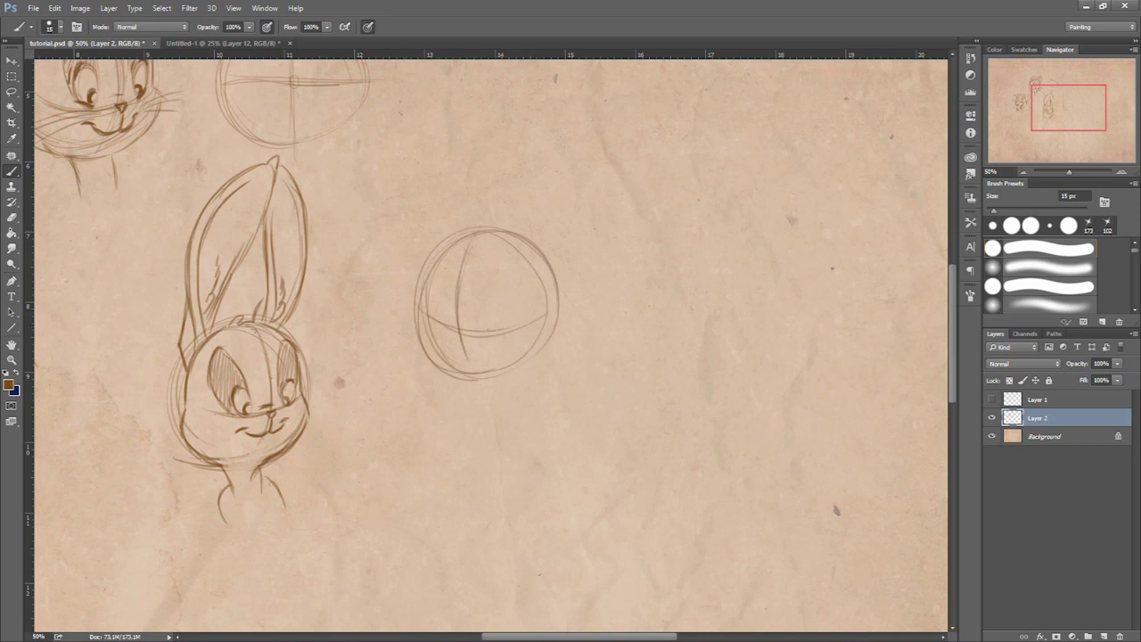
Draw two eyes on the new circle's horizontal guideline, with irises, pupils and tall oval outlines.
mouse_move(437, 289)
mouse_down()
mouse_move(432, 314)
mouse_move(446, 294)
mouse_move(492, 330)
mouse_up()
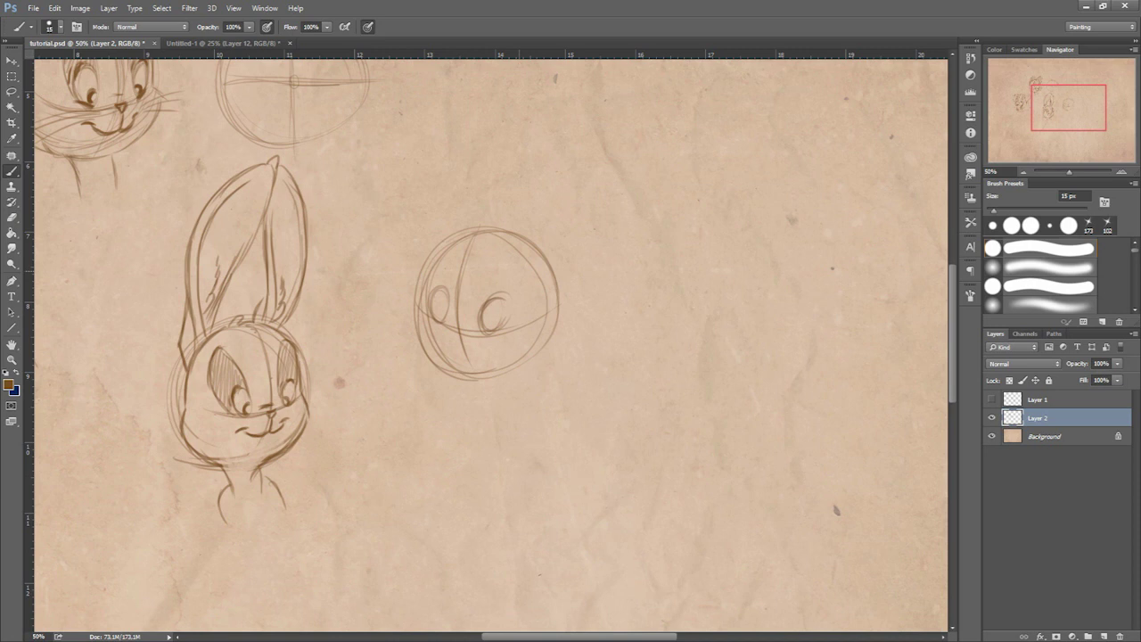
mouse_move(443, 308)
mouse_down()
mouse_move(437, 319)
mouse_move(486, 329)
mouse_up()
mouse_move(436, 264)
mouse_down()
mouse_move(450, 253)
mouse_move(524, 280)
mouse_move(428, 301)
mouse_move(453, 301)
mouse_move(453, 289)
mouse_up()
drag(505, 261, 477, 316)
drag(523, 282, 505, 325)
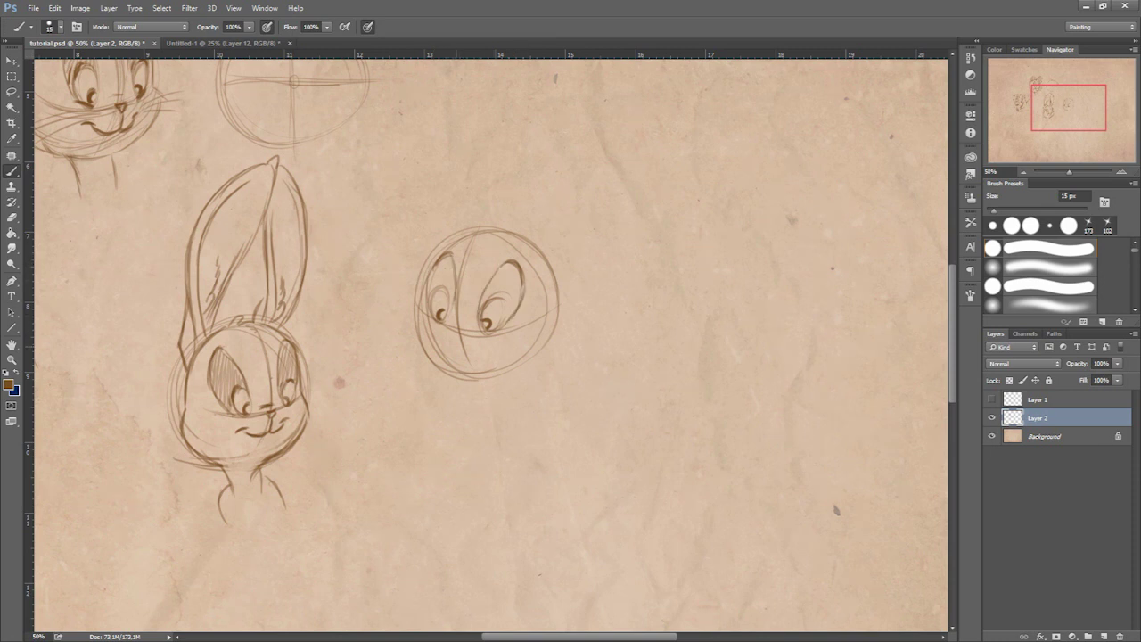
Sketch rounded muzzle and chin shapes below the eyes, and outline the far cheek, brow and top of the head.
mouse_move(419, 344)
mouse_down()
mouse_move(413, 362)
mouse_move(461, 380)
mouse_move(476, 366)
mouse_up()
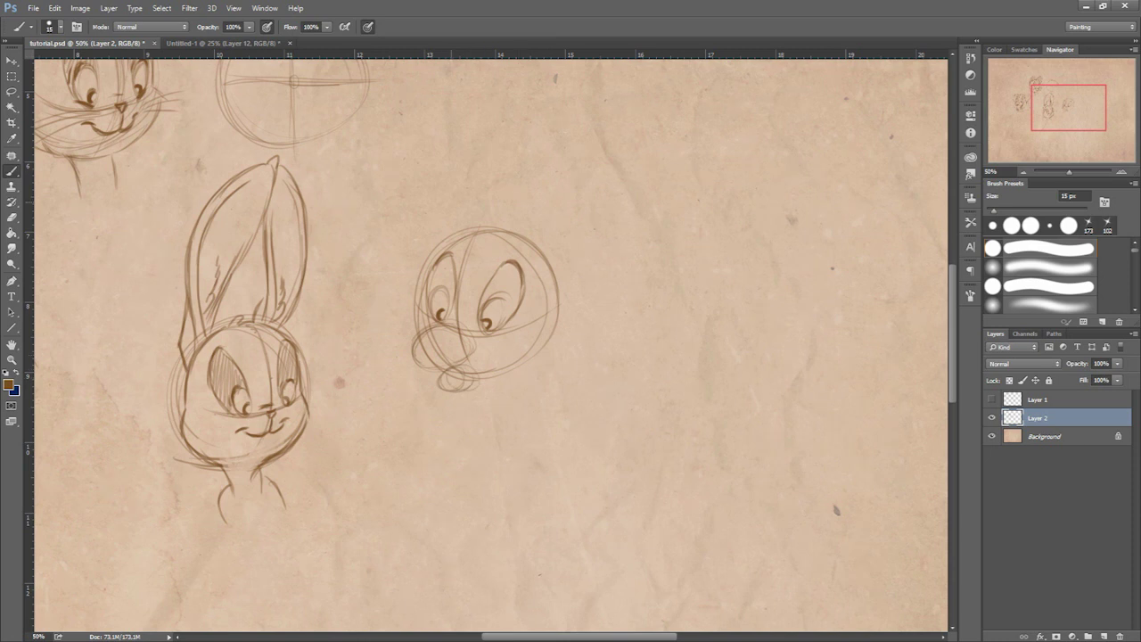
drag(446, 253, 411, 334)
drag(419, 308, 410, 340)
mouse_move(459, 233)
mouse_down()
mouse_move(429, 272)
mouse_move(433, 256)
mouse_move(511, 229)
mouse_move(553, 266)
mouse_up()
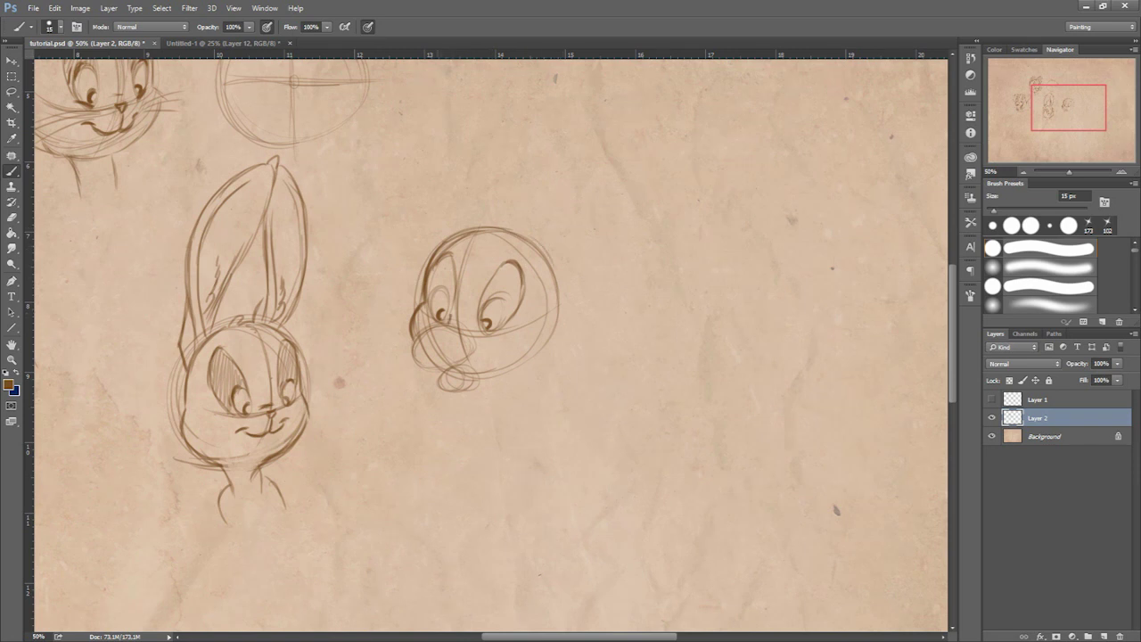
Outline the head's beak-like upper muzzle and smile line, and add the lower jaw beneath it.
mouse_move(449, 326)
mouse_down()
mouse_move(408, 344)
mouse_move(407, 367)
mouse_move(426, 367)
mouse_up()
mouse_move(433, 373)
mouse_down()
mouse_move(503, 348)
mouse_move(525, 326)
mouse_move(510, 323)
mouse_up()
drag(429, 310, 507, 326)
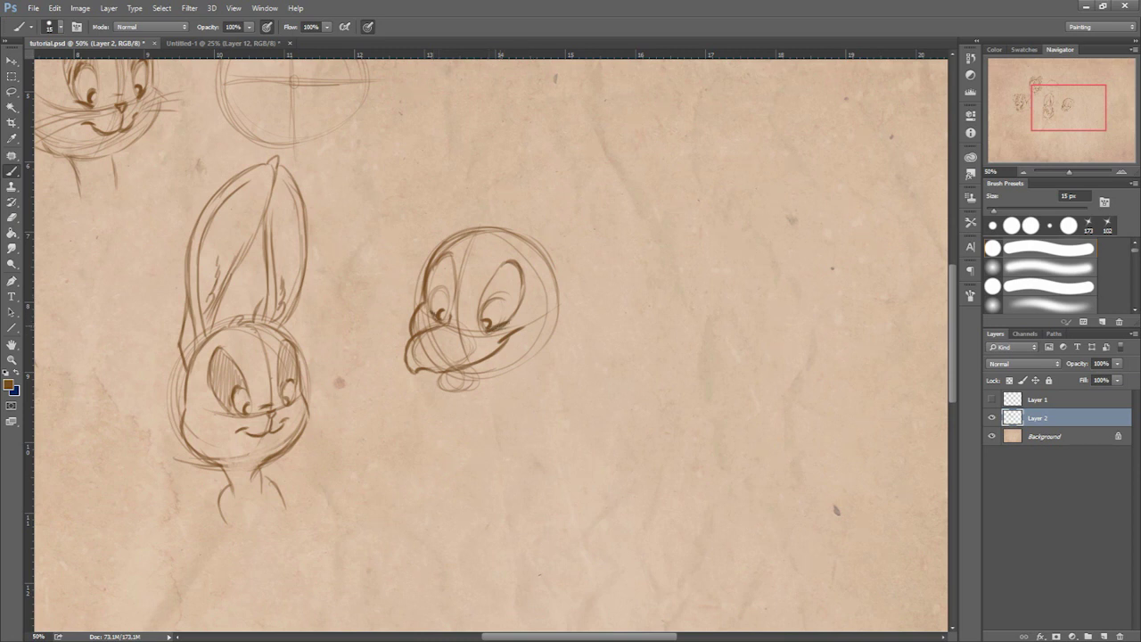
drag(418, 373, 445, 389)
drag(450, 386, 508, 395)
Extend the top of the head into a long sloping back-of-neck line and add short throat lines below the jaw.
mouse_move(436, 259)
mouse_down()
mouse_move(496, 234)
mouse_move(576, 274)
mouse_up()
drag(538, 241, 614, 321)
drag(574, 273, 617, 339)
drag(539, 249, 610, 310)
drag(443, 397, 456, 426)
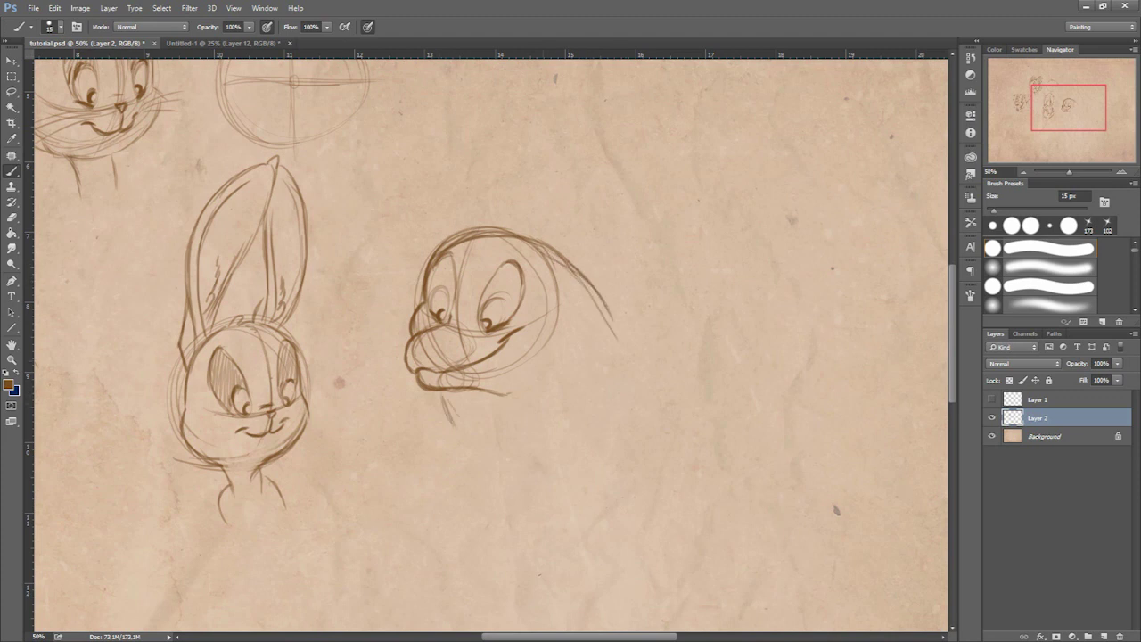
drag(516, 397, 535, 411)
drag(615, 324, 514, 236)
drag(513, 239, 581, 267)
Hatch the upper insides of both eyes on the head beside the rabbit.
mouse_move(437, 265)
mouse_down()
mouse_move(429, 280)
mouse_move(450, 302)
mouse_up()
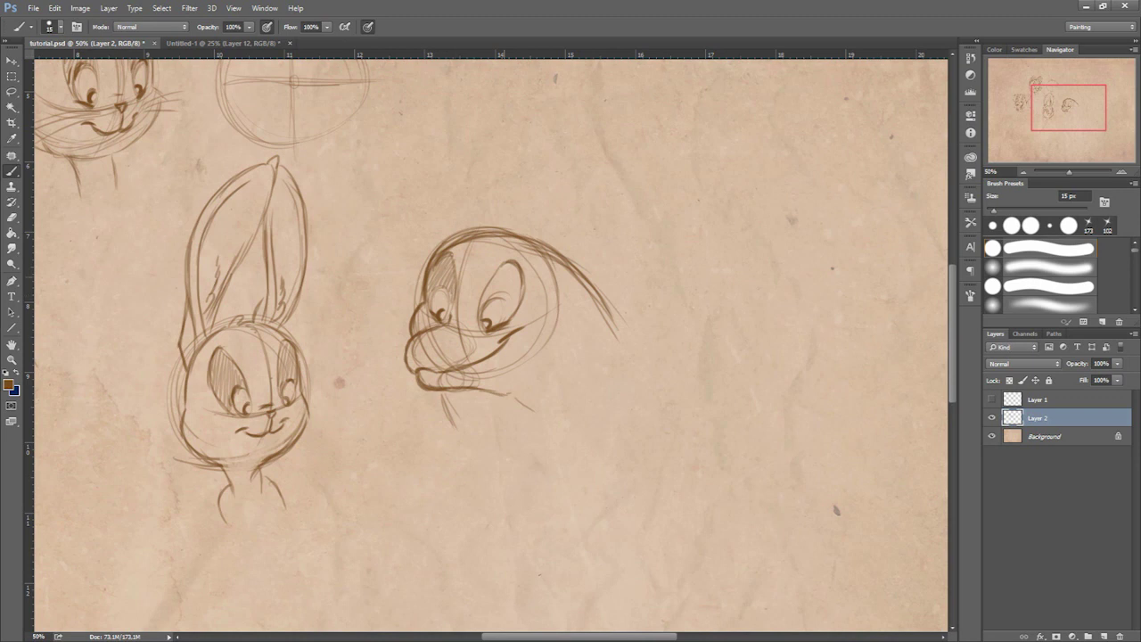
mouse_move(508, 267)
mouse_down()
mouse_move(487, 299)
mouse_move(514, 306)
mouse_up()
mouse_move(441, 284)
mouse_down()
mouse_move(431, 298)
mouse_move(442, 286)
mouse_move(505, 313)
mouse_up()
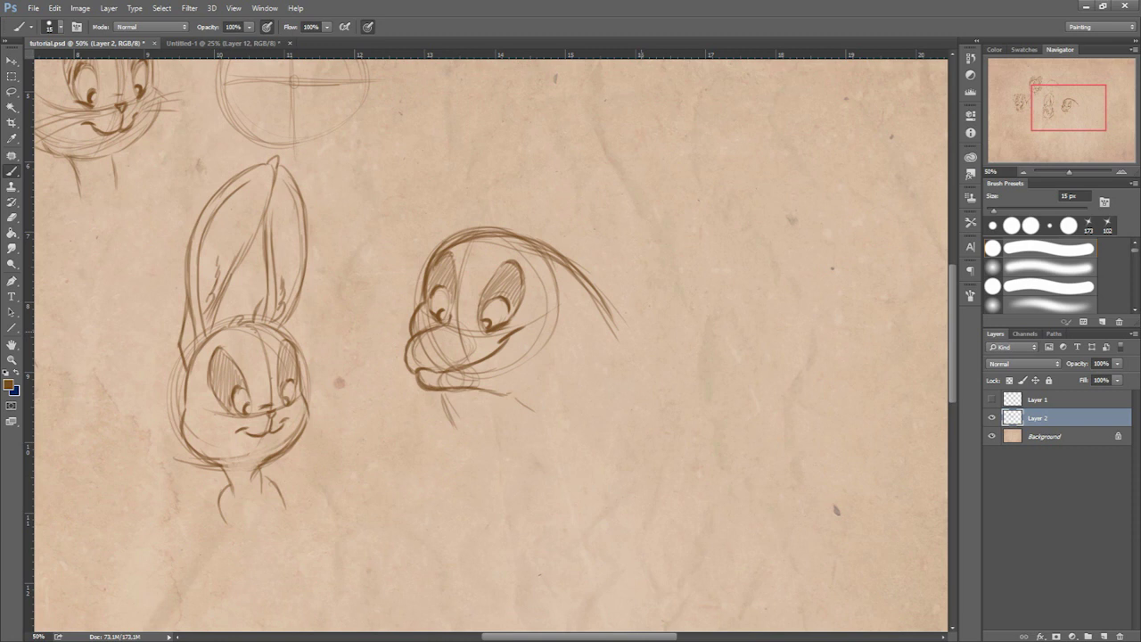
Sketch a larger circle with curved guidelines in the empty paper area above the last head.
drag(504, 277, 491, 393)
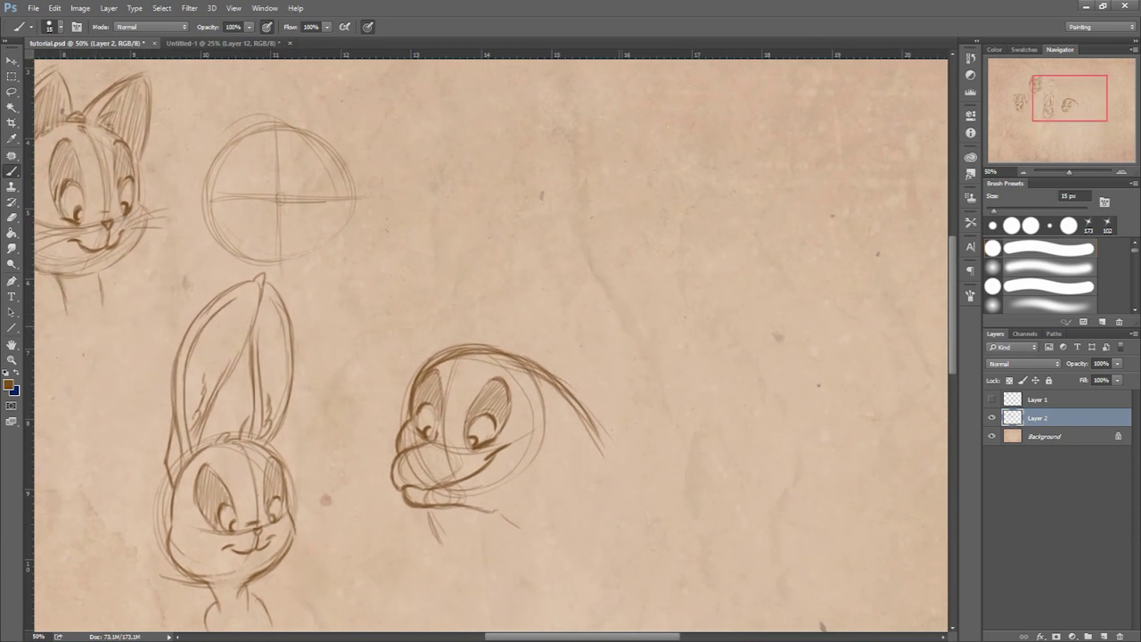
drag(677, 267, 468, 422)
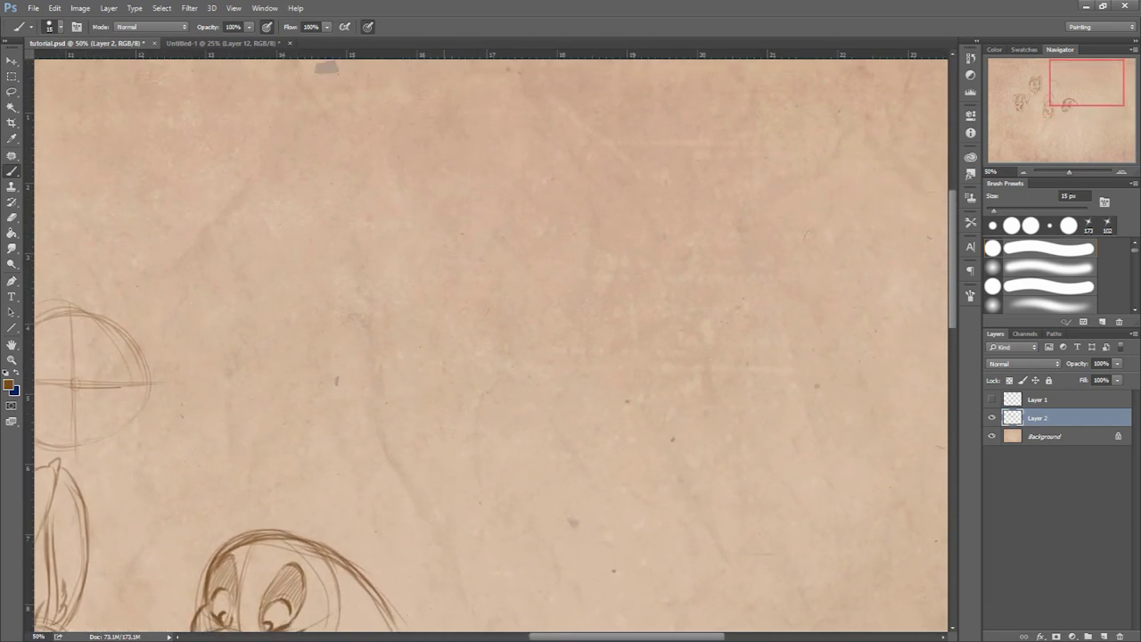
drag(316, 618, 433, 584)
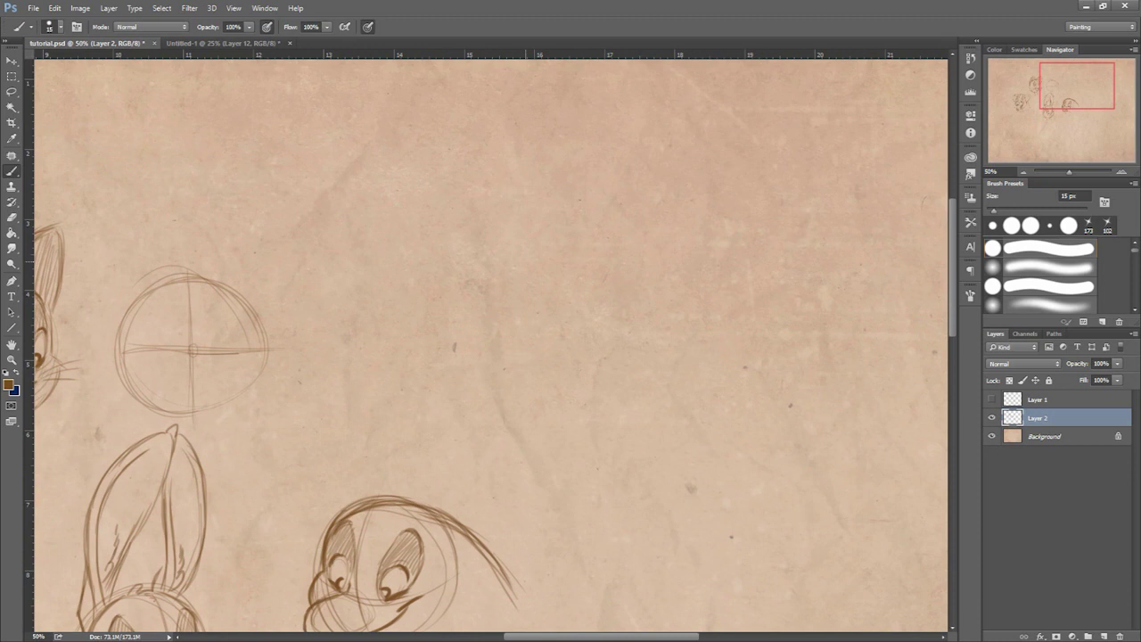
mouse_move(444, 194)
mouse_down()
mouse_move(519, 241)
mouse_move(399, 230)
mouse_up()
drag(492, 334, 542, 267)
drag(442, 342, 476, 341)
drag(406, 221, 533, 249)
mouse_move(435, 198)
mouse_down()
mouse_move(470, 349)
mouse_move(521, 201)
mouse_move(481, 312)
mouse_up()
mouse_move(522, 270)
mouse_down()
mouse_move(409, 278)
mouse_move(530, 267)
mouse_up()
mouse_move(428, 194)
mouse_down()
mouse_move(378, 294)
mouse_move(408, 350)
mouse_move(503, 335)
mouse_up()
drag(531, 223, 521, 268)
Draw the new head's two eyes on the horizontal guideline, with small irises, dark pupils and tall oval outlines.
mouse_move(450, 259)
mouse_down()
mouse_move(443, 286)
mouse_move(455, 265)
mouse_move(454, 288)
mouse_up()
drag(511, 252, 507, 277)
drag(507, 277, 503, 250)
mouse_move(427, 239)
mouse_down()
mouse_move(439, 215)
mouse_move(428, 237)
mouse_up()
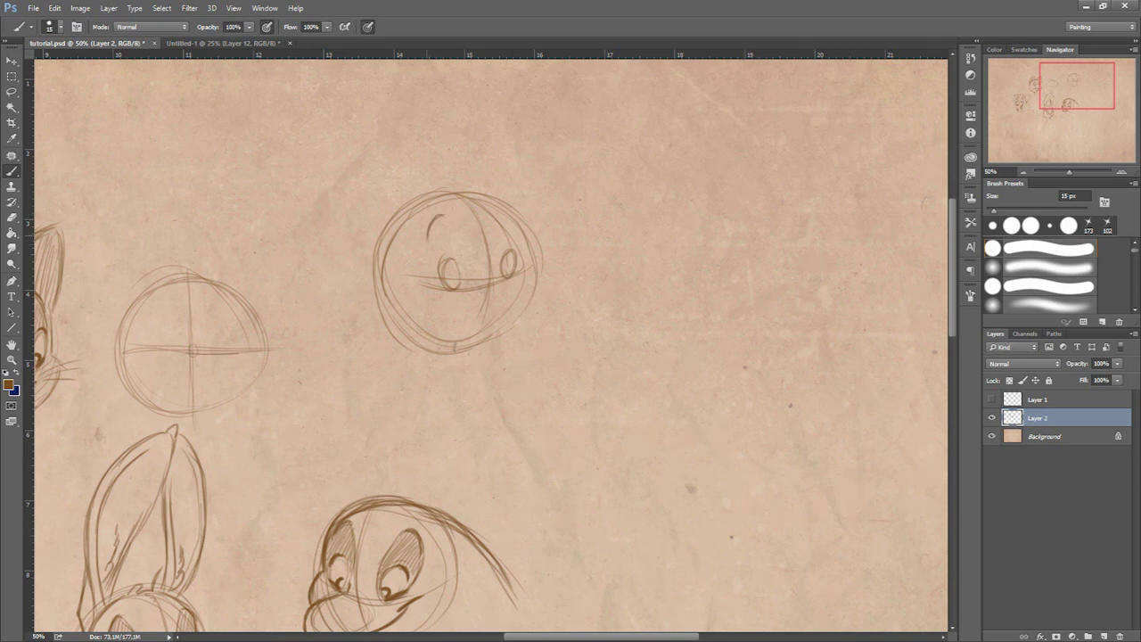
drag(489, 209, 510, 220)
drag(428, 237, 437, 277)
drag(440, 214, 460, 270)
drag(489, 214, 492, 266)
mouse_move(507, 210)
mouse_down()
mouse_move(512, 259)
mouse_move(451, 287)
mouse_up()
drag(507, 265, 507, 273)
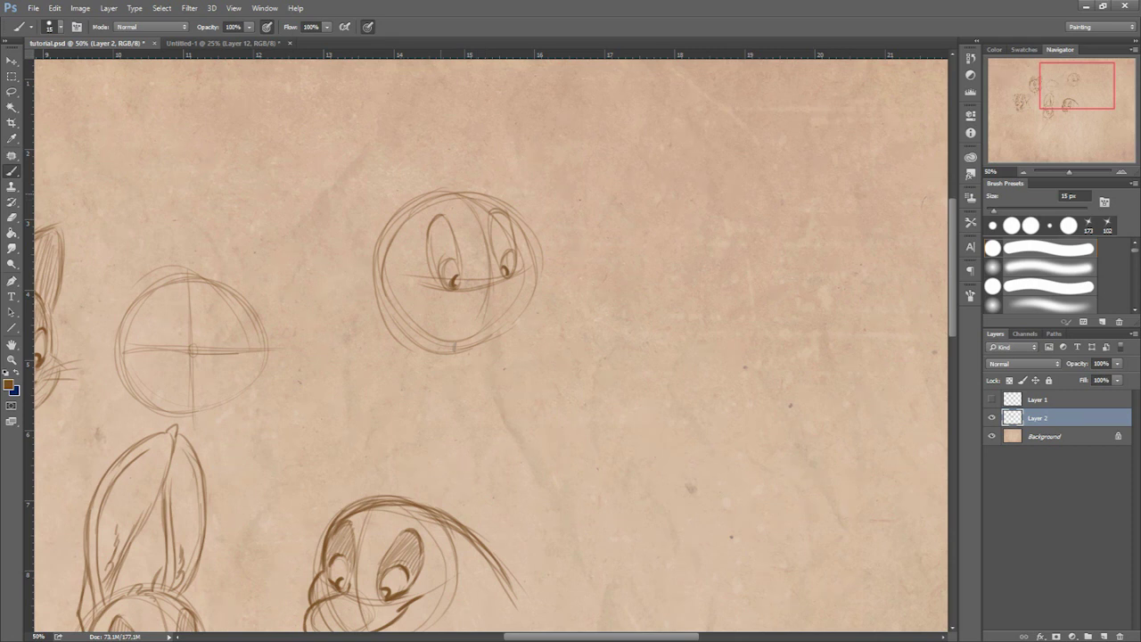
Sketch a muzzle circle overlapping the lower head, with small circles for the nostrils and chin.
drag(374, 259, 389, 324)
drag(519, 229, 518, 317)
mouse_move(492, 303)
mouse_down()
mouse_move(522, 376)
mouse_move(475, 361)
mouse_move(509, 302)
mouse_up()
drag(465, 341, 501, 391)
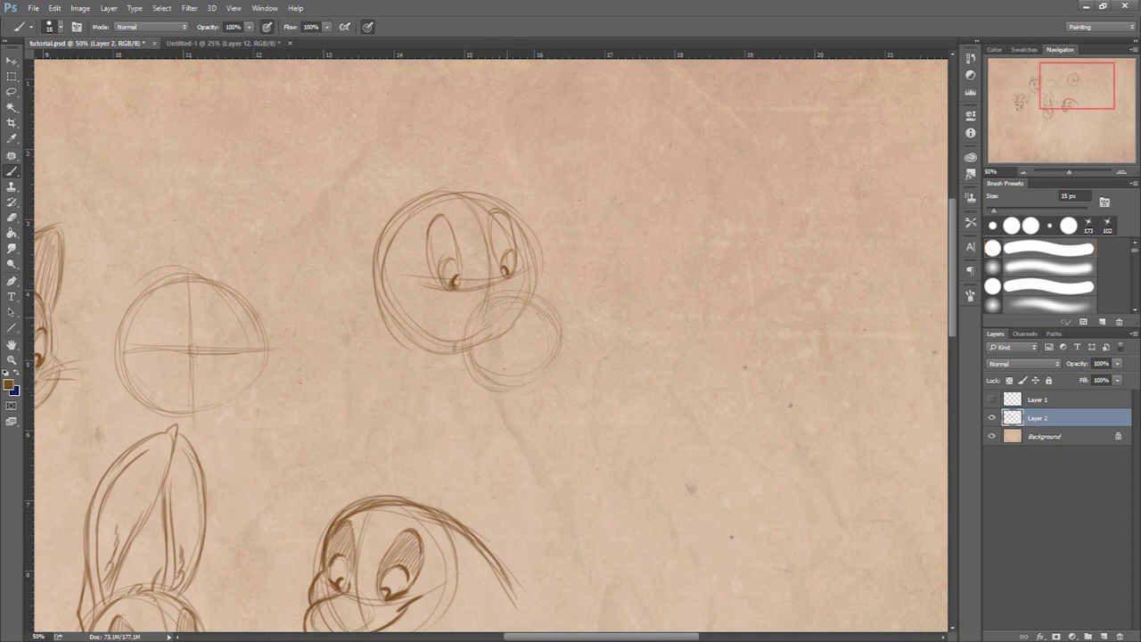
drag(554, 309, 570, 314)
mouse_move(494, 312)
mouse_down()
mouse_move(475, 333)
mouse_move(489, 343)
mouse_move(477, 346)
mouse_up()
mouse_move(466, 386)
mouse_down()
mouse_move(499, 398)
mouse_move(476, 412)
mouse_up()
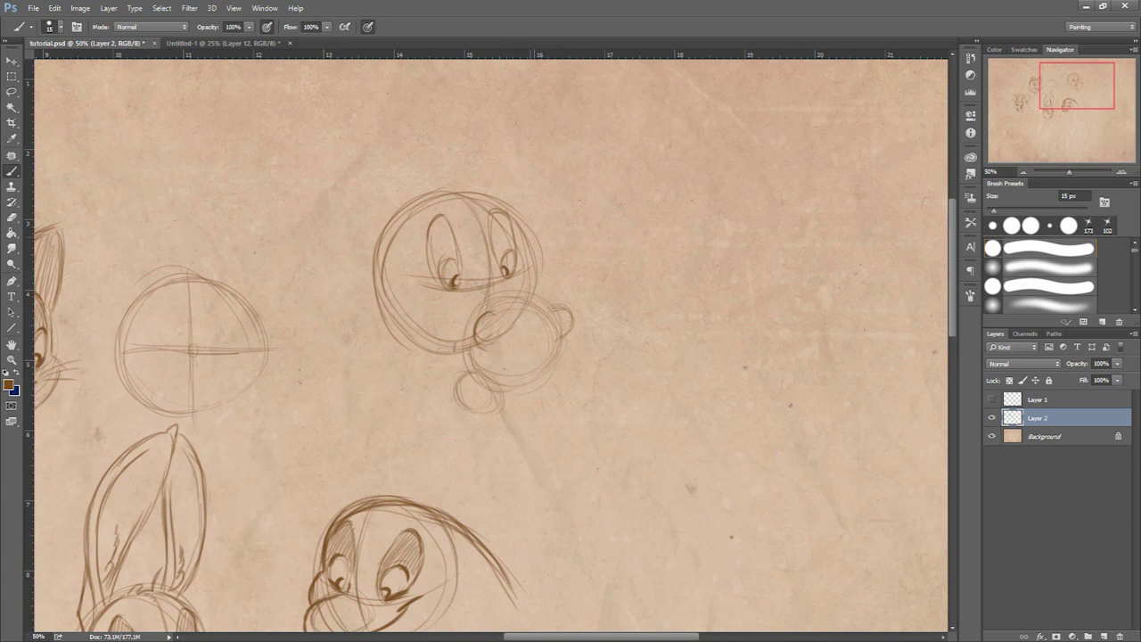
Outline the nose bridge, muzzle and mouth corner, then define the far eye area and the chin.
mouse_move(491, 257)
mouse_down()
mouse_move(567, 335)
mouse_move(571, 318)
mouse_move(558, 356)
mouse_move(492, 394)
mouse_up()
mouse_move(558, 351)
mouse_down()
mouse_move(504, 392)
mouse_move(465, 360)
mouse_move(451, 319)
mouse_move(458, 323)
mouse_up()
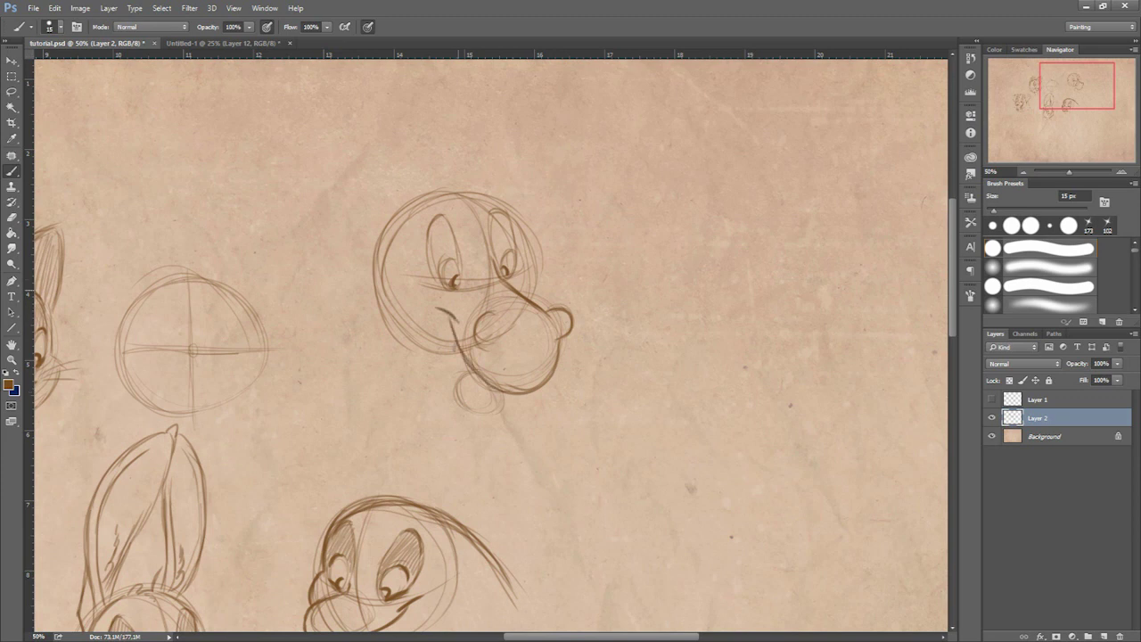
mouse_move(435, 281)
mouse_down()
mouse_move(518, 267)
mouse_move(520, 295)
mouse_up()
drag(514, 235, 518, 266)
mouse_move(470, 398)
mouse_down()
mouse_move(506, 397)
mouse_move(478, 409)
mouse_move(501, 405)
mouse_move(466, 398)
mouse_move(466, 385)
mouse_up()
Darken the outline of the near cheek, back and top of the horse-like head.
mouse_move(397, 328)
mouse_down()
mouse_move(439, 351)
mouse_move(412, 344)
mouse_up()
drag(394, 289, 399, 332)
drag(393, 259, 393, 319)
mouse_move(396, 230)
mouse_down()
mouse_move(393, 313)
mouse_move(394, 257)
mouse_up()
mouse_move(393, 301)
mouse_down()
mouse_move(415, 344)
mouse_move(435, 349)
mouse_move(410, 335)
mouse_up()
mouse_move(396, 251)
mouse_down()
mouse_move(397, 219)
mouse_move(460, 184)
mouse_move(507, 212)
mouse_move(437, 196)
mouse_up()
Detail the nostrils and muzzle, and add shading lines along the forehead and nose bridge.
mouse_move(494, 323)
mouse_down()
mouse_move(488, 346)
mouse_move(500, 321)
mouse_move(501, 349)
mouse_up()
mouse_move(562, 319)
mouse_down()
mouse_move(559, 334)
mouse_move(511, 372)
mouse_up()
mouse_move(473, 209)
mouse_down()
mouse_move(484, 263)
mouse_move(480, 241)
mouse_up()
drag(500, 287, 530, 320)
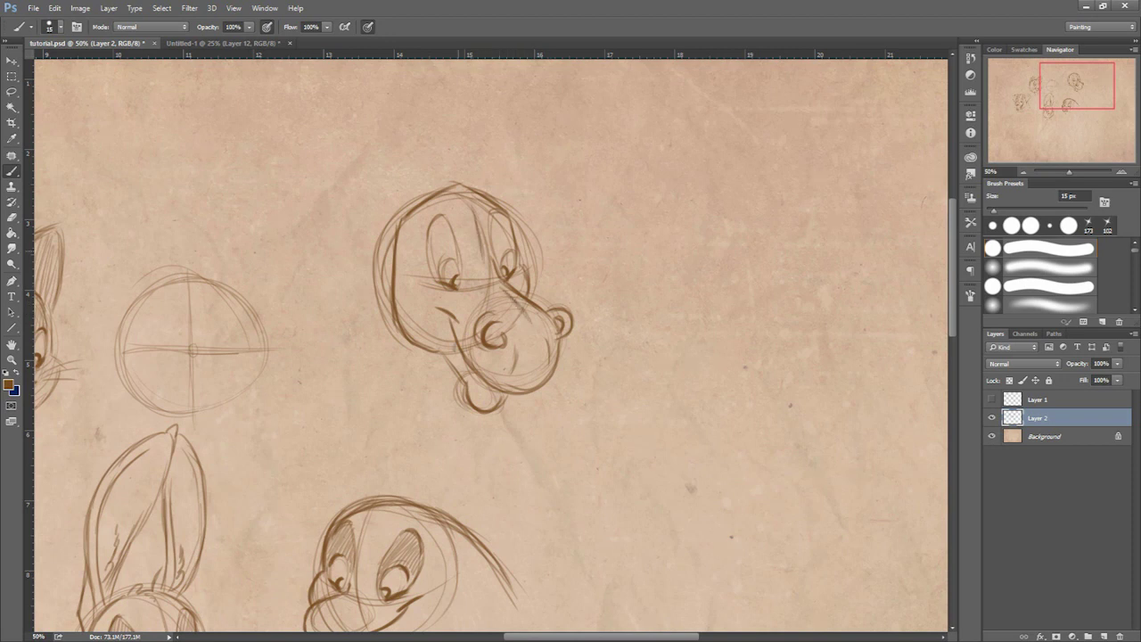
Refine the near eye and draw two upright ears with inner fur on top of the horse-like head.
drag(442, 256, 444, 270)
mouse_move(413, 193)
mouse_down()
mouse_move(409, 129)
mouse_move(437, 178)
mouse_move(431, 114)
mouse_move(411, 190)
mouse_up()
drag(410, 143, 410, 171)
mouse_move(438, 110)
mouse_down()
mouse_move(431, 175)
mouse_move(424, 146)
mouse_move(425, 177)
mouse_move(441, 118)
mouse_move(410, 146)
mouse_move(395, 218)
mouse_up()
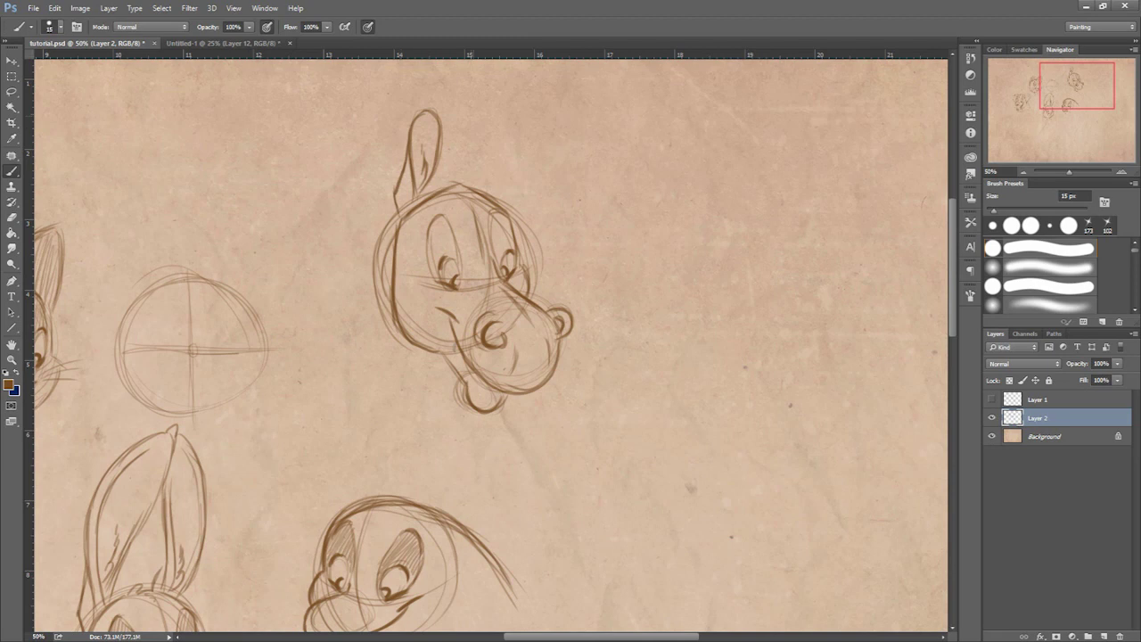
mouse_move(473, 180)
mouse_down()
mouse_move(469, 137)
mouse_move(482, 116)
mouse_move(493, 121)
mouse_move(489, 186)
mouse_up()
mouse_move(497, 133)
mouse_down()
mouse_move(497, 164)
mouse_move(498, 127)
mouse_move(478, 182)
mouse_move(489, 167)
mouse_move(463, 164)
mouse_move(459, 177)
mouse_up()
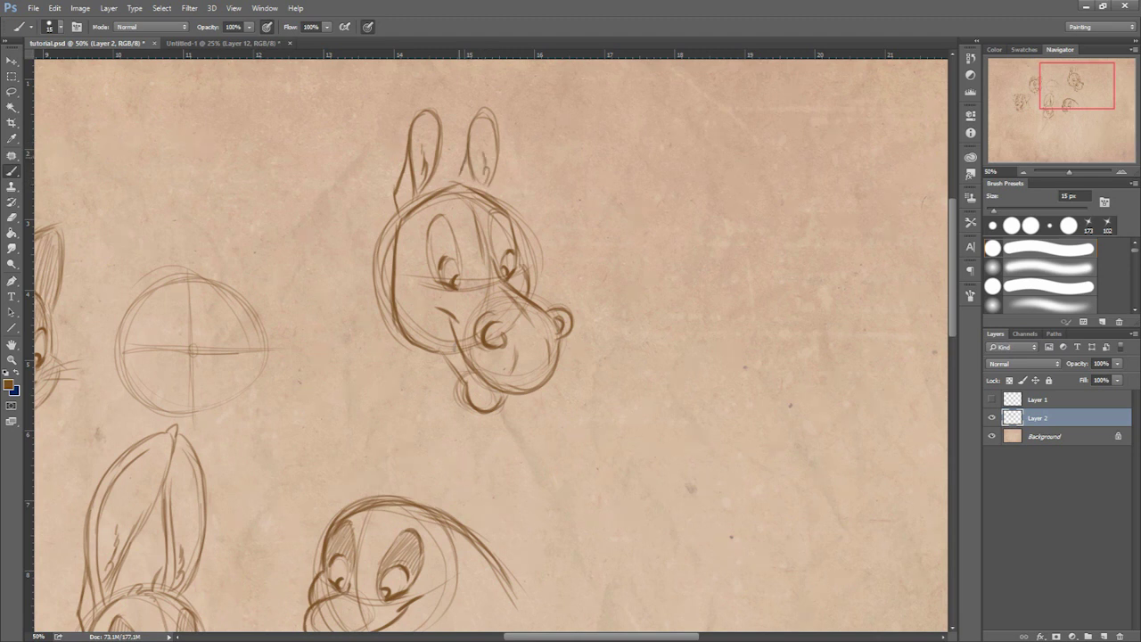
drag(438, 97, 449, 90)
key(ctrl+alt+z)
key(ctrl+alt+z)
Add hatching inside both ears of the horse-like head.
drag(419, 184, 419, 120)
drag(479, 182, 474, 136)
Erase the top of the head outline between and below the ears with a larger eraser.
key(e)
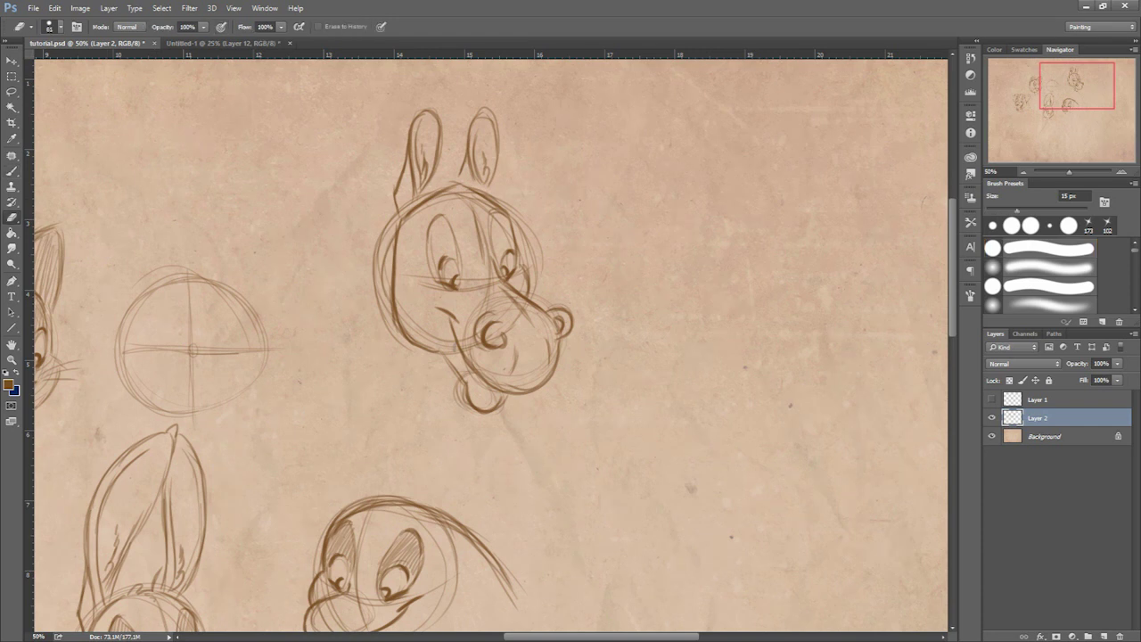
right_click(581, 169)
key(Escape)
mouse_move(414, 209)
mouse_down()
mouse_move(454, 189)
mouse_move(524, 211)
mouse_up()
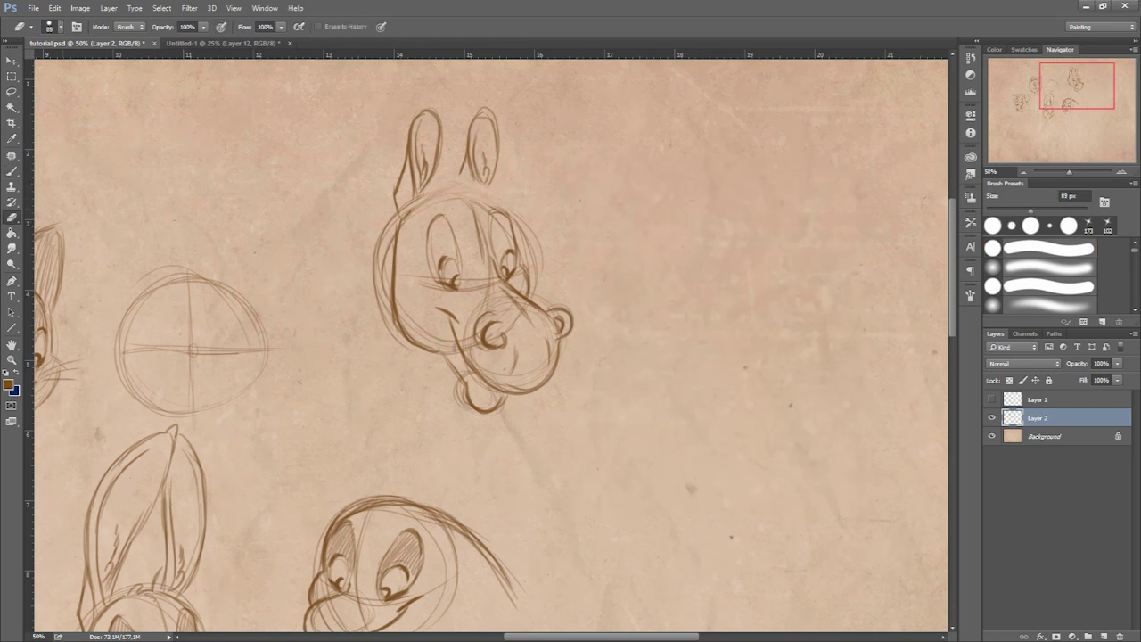
Draw a swept forelock with the brush across the horse-like head's forehead, starting between the ears.
key(b)
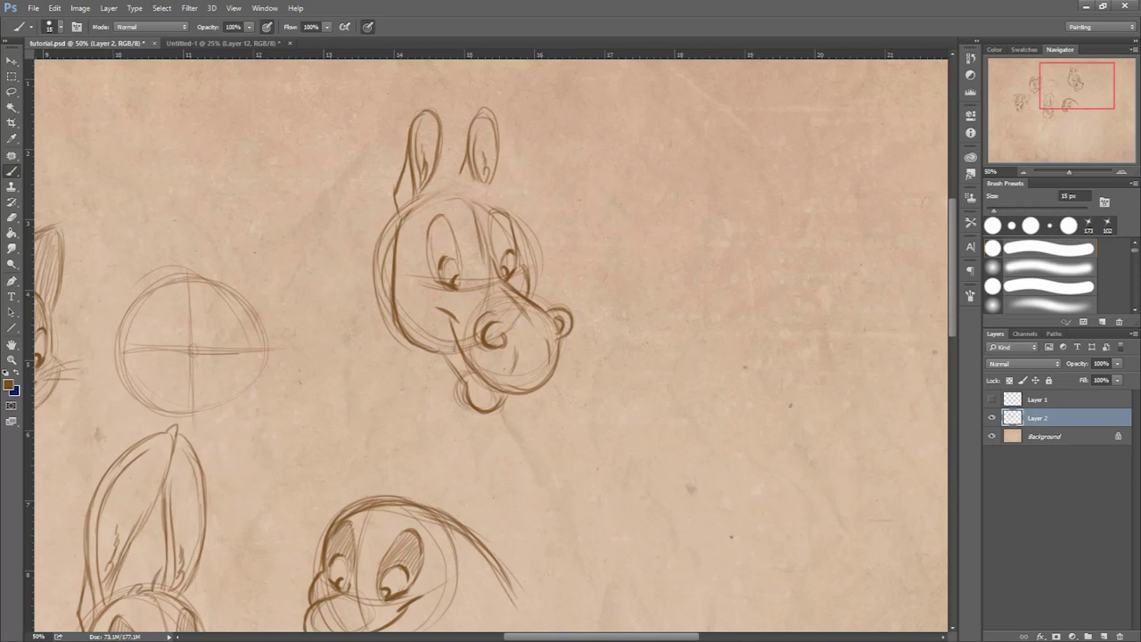
mouse_move(433, 210)
mouse_down()
mouse_move(520, 196)
mouse_move(555, 240)
mouse_up()
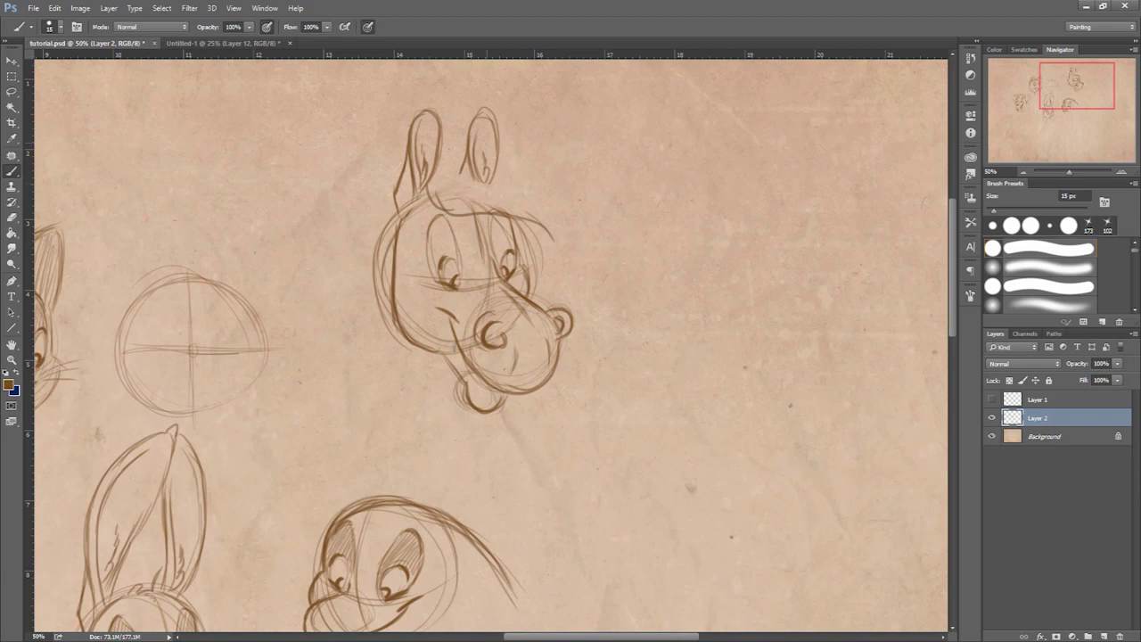
mouse_move(435, 164)
mouse_down()
mouse_move(537, 183)
mouse_move(550, 219)
mouse_up()
mouse_move(526, 176)
mouse_down()
mouse_move(552, 243)
mouse_move(549, 212)
mouse_up()
drag(472, 161, 545, 198)
drag(483, 159, 437, 163)
Erase the far ear's base where it overlaps the forelock and add hair strands inside the forelock.
key(e)
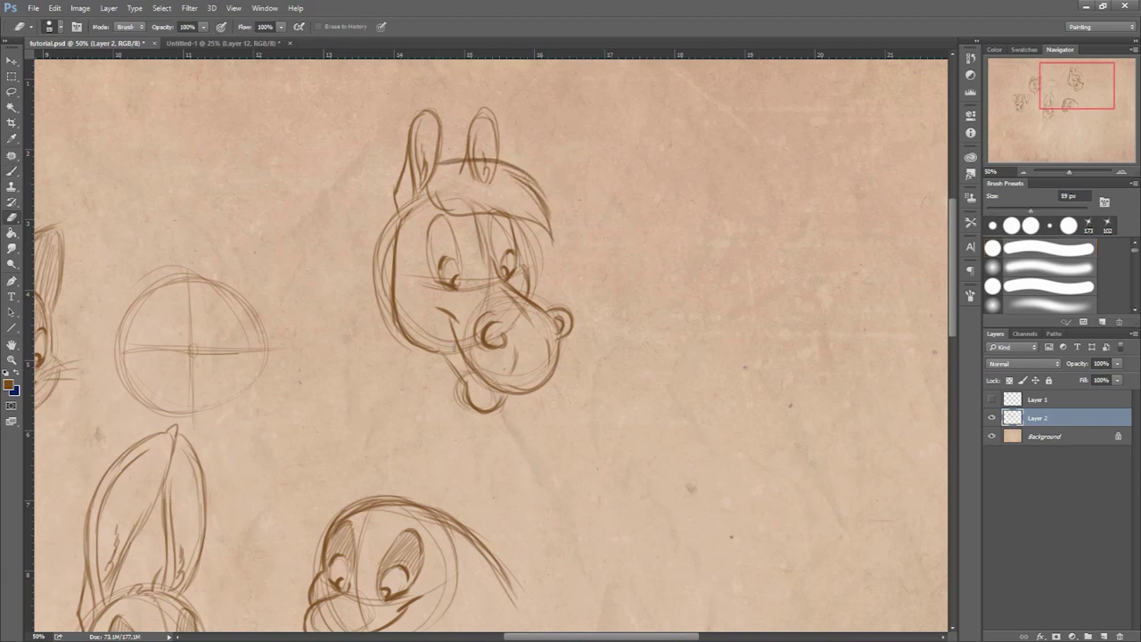
key(b)
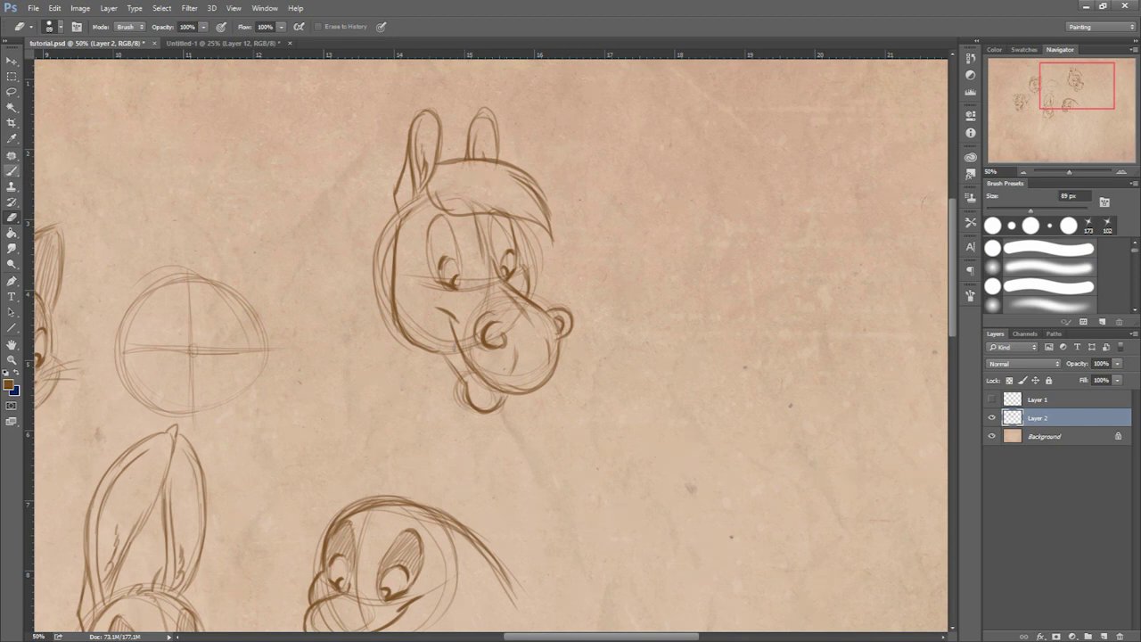
drag(467, 198, 542, 216)
drag(483, 166, 435, 173)
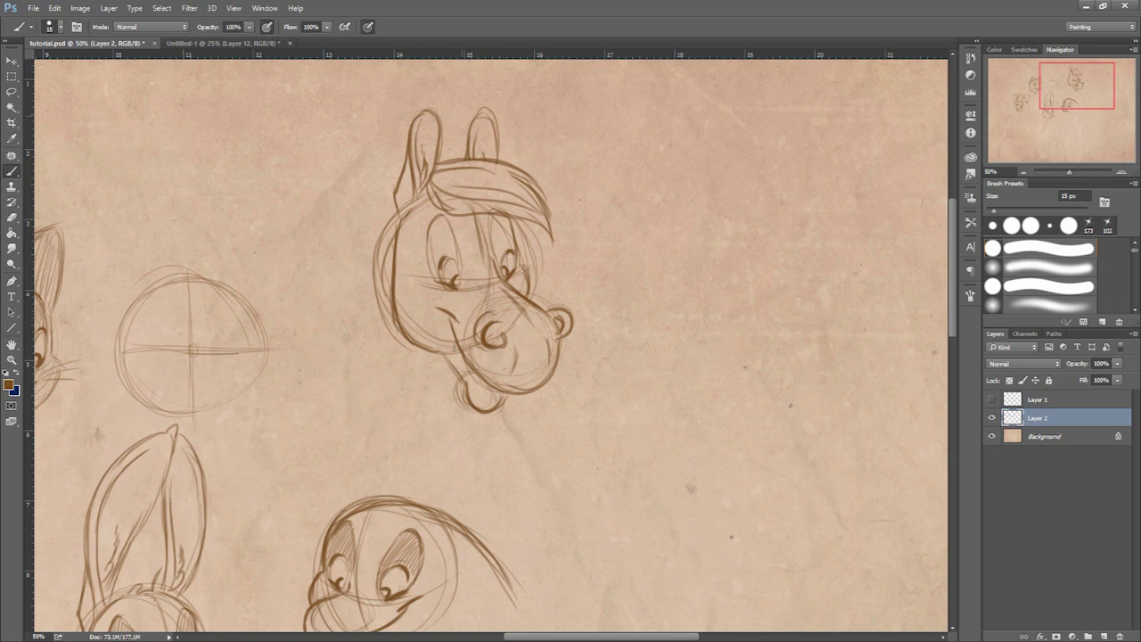
Draw the back and front lines of the horse's neck, extending downward from the head and chin.
drag(389, 230, 381, 265)
mouse_move(393, 202)
mouse_down()
mouse_move(379, 332)
mouse_move(388, 402)
mouse_up()
drag(381, 315, 405, 479)
drag(381, 366, 407, 482)
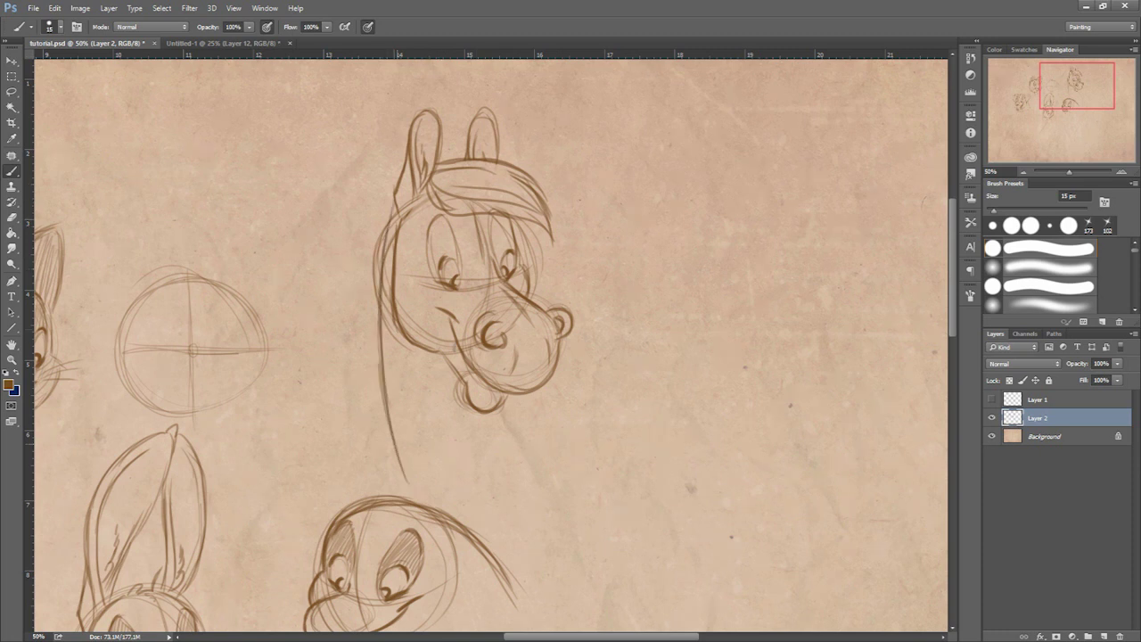
mouse_move(489, 414)
mouse_down()
mouse_move(496, 487)
mouse_move(495, 471)
mouse_up()
drag(440, 367, 450, 458)
drag(416, 383, 444, 485)
Sketch a tufted mane behind the horse's head, running from the near ear down the back of the neck.
mouse_move(403, 153)
mouse_down()
mouse_move(375, 205)
mouse_move(364, 201)
mouse_move(358, 234)
mouse_move(331, 230)
mouse_move(344, 330)
mouse_move(367, 383)
mouse_up()
drag(384, 217, 375, 246)
mouse_move(374, 212)
mouse_down()
mouse_move(381, 254)
mouse_move(366, 257)
mouse_up()
mouse_move(381, 264)
mouse_down()
mouse_move(363, 295)
mouse_move(373, 310)
mouse_up()
Shade the upper part of both horse eyes with hatching strokes.
drag(447, 325, 422, 316)
mouse_move(421, 205)
mouse_down()
mouse_move(401, 237)
mouse_move(414, 267)
mouse_up()
drag(428, 229, 428, 253)
drag(470, 205, 467, 234)
drag(477, 208, 469, 253)
drag(483, 212, 478, 254)
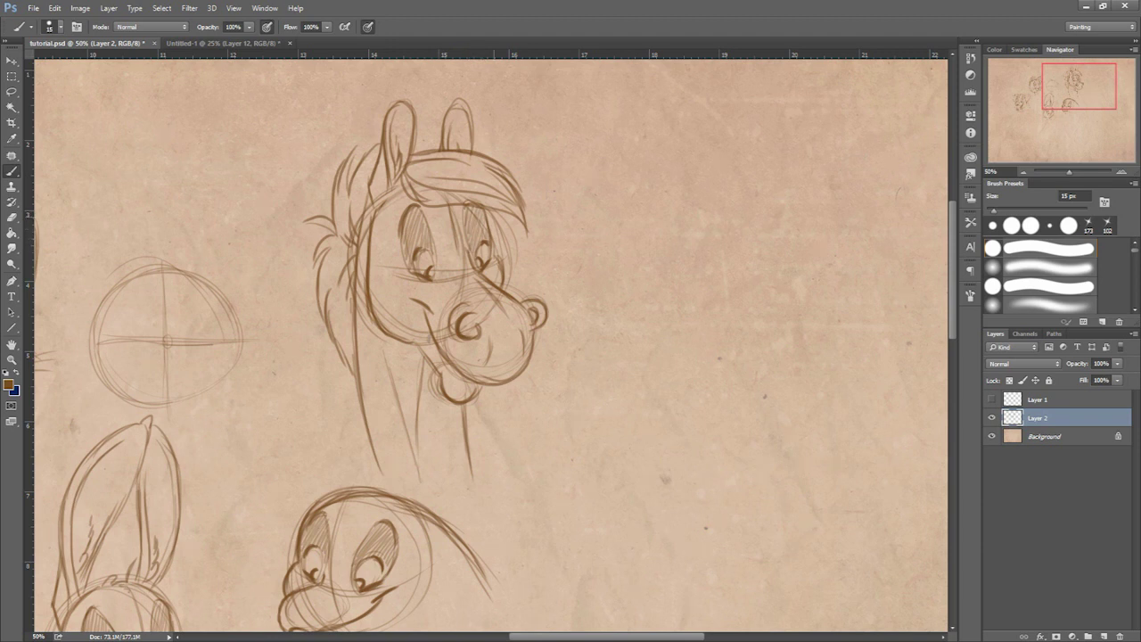
Fill the insides of both horse ears with denser hatching.
drag(399, 131, 396, 164)
drag(406, 114, 403, 152)
mouse_move(410, 112)
mouse_down()
mouse_move(407, 142)
mouse_move(451, 144)
mouse_up()
drag(458, 121, 457, 150)
drag(463, 118, 460, 150)
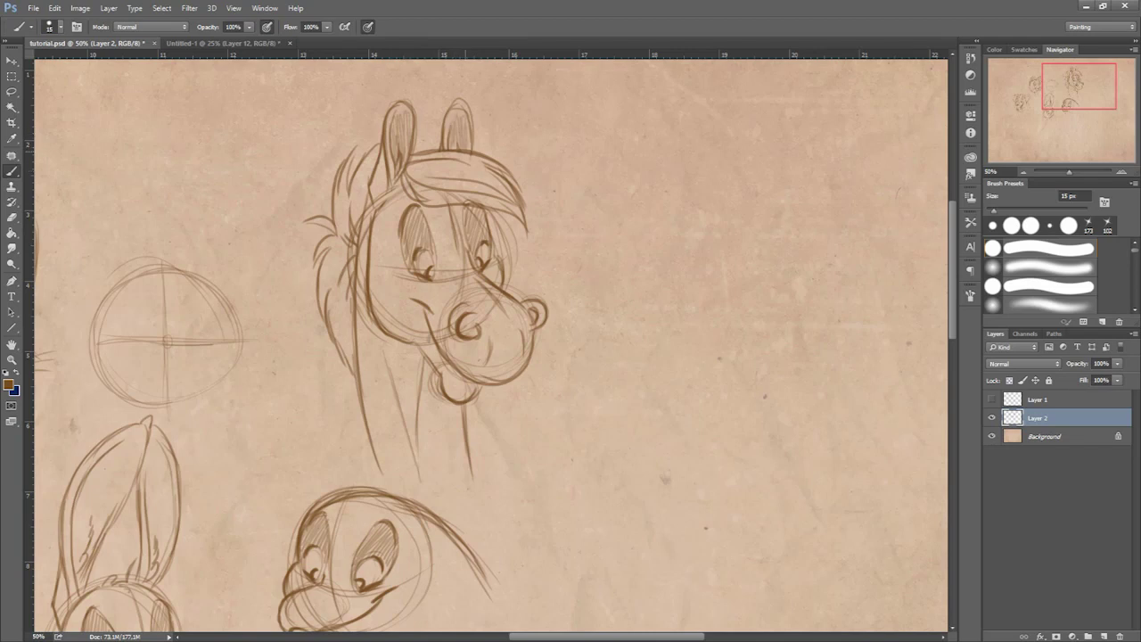
Sketch a loose head circle in the empty area beside the horse for a new full-body animal.
mouse_move(668, 339)
mouse_down()
mouse_move(627, 291)
mouse_move(597, 320)
mouse_up()
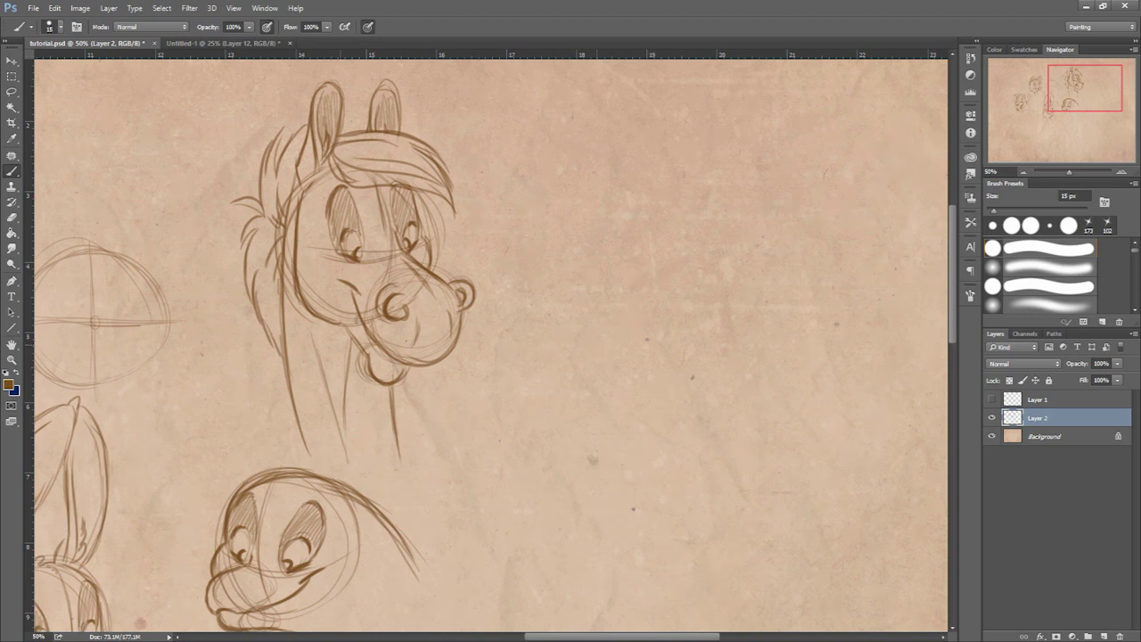
drag(330, 222, 335, 245)
mouse_move(638, 363)
mouse_down()
mouse_move(527, 330)
mouse_move(596, 304)
mouse_move(422, 380)
mouse_move(384, 346)
mouse_up()
drag(515, 414, 624, 313)
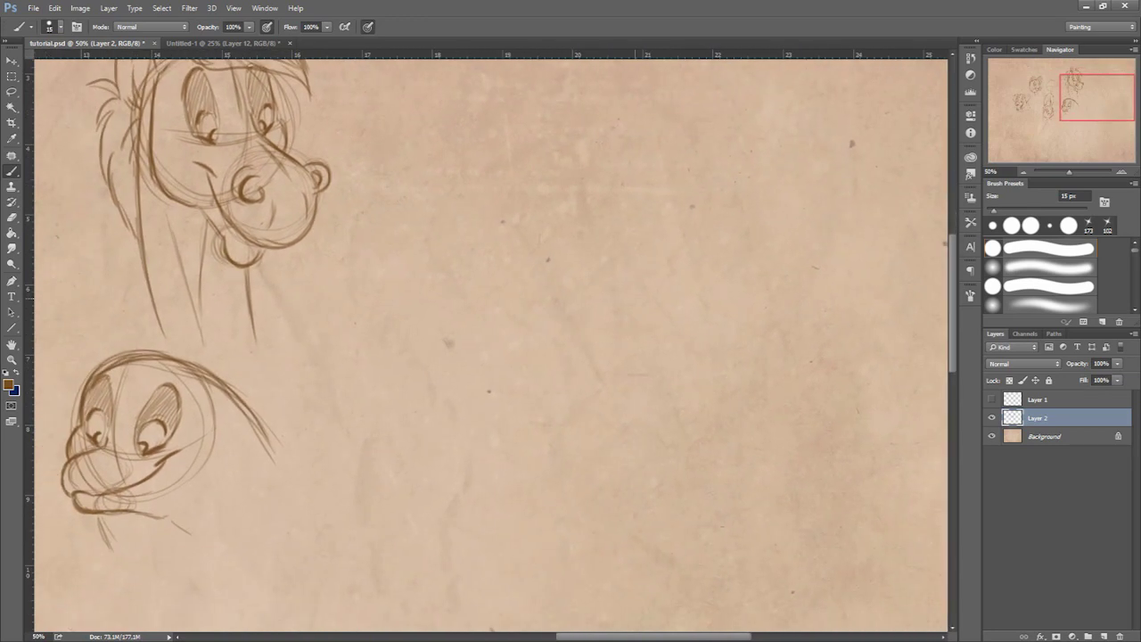
mouse_move(535, 275)
mouse_down()
mouse_move(573, 351)
mouse_move(492, 328)
mouse_move(564, 275)
mouse_move(484, 328)
mouse_up()
mouse_move(519, 379)
mouse_down()
mouse_move(586, 351)
mouse_move(576, 367)
mouse_up()
drag(654, 427, 629, 364)
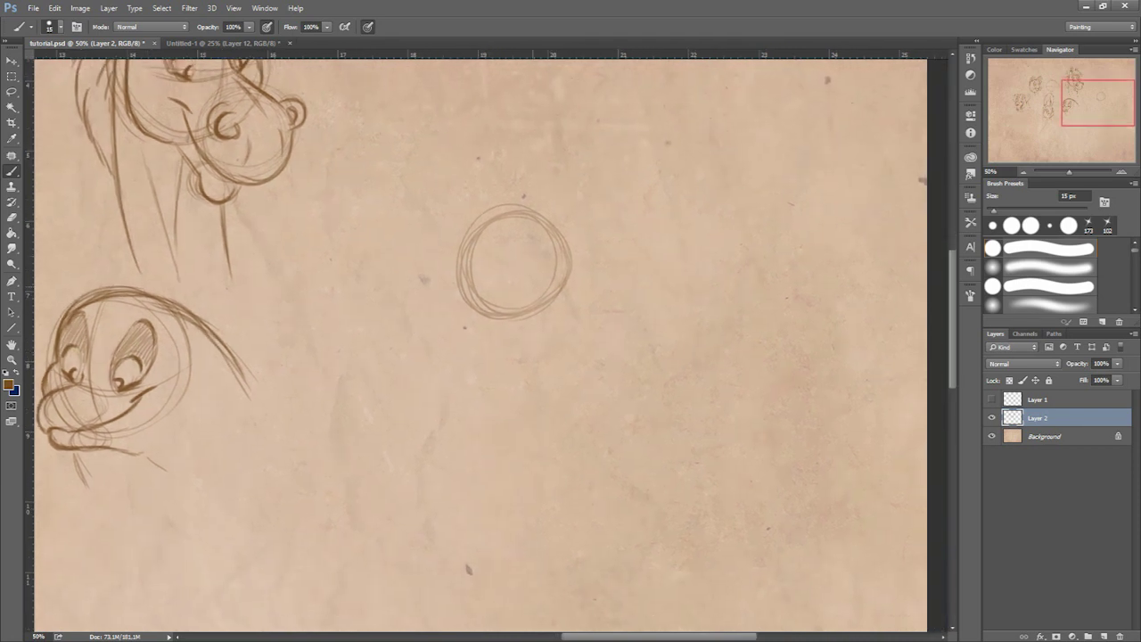
Sketch two more overlapping circles for the chest and raised hindquarters, stepping up and away from the head circle.
mouse_move(646, 221)
mouse_down()
mouse_move(624, 269)
mouse_move(547, 201)
mouse_move(648, 201)
mouse_move(565, 187)
mouse_up()
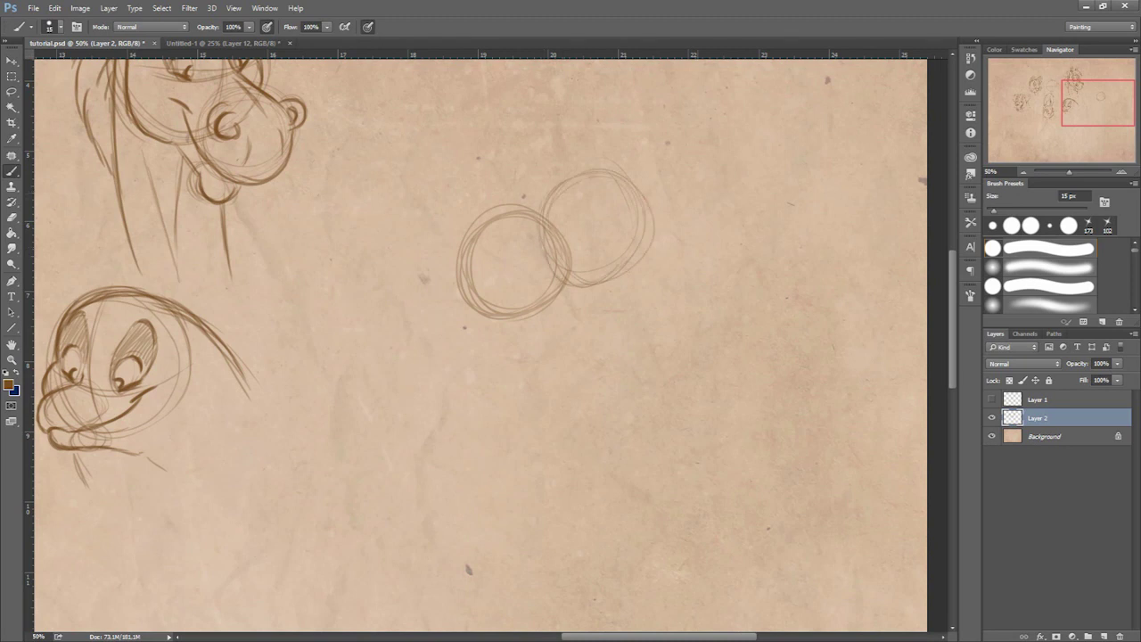
drag(570, 267, 515, 361)
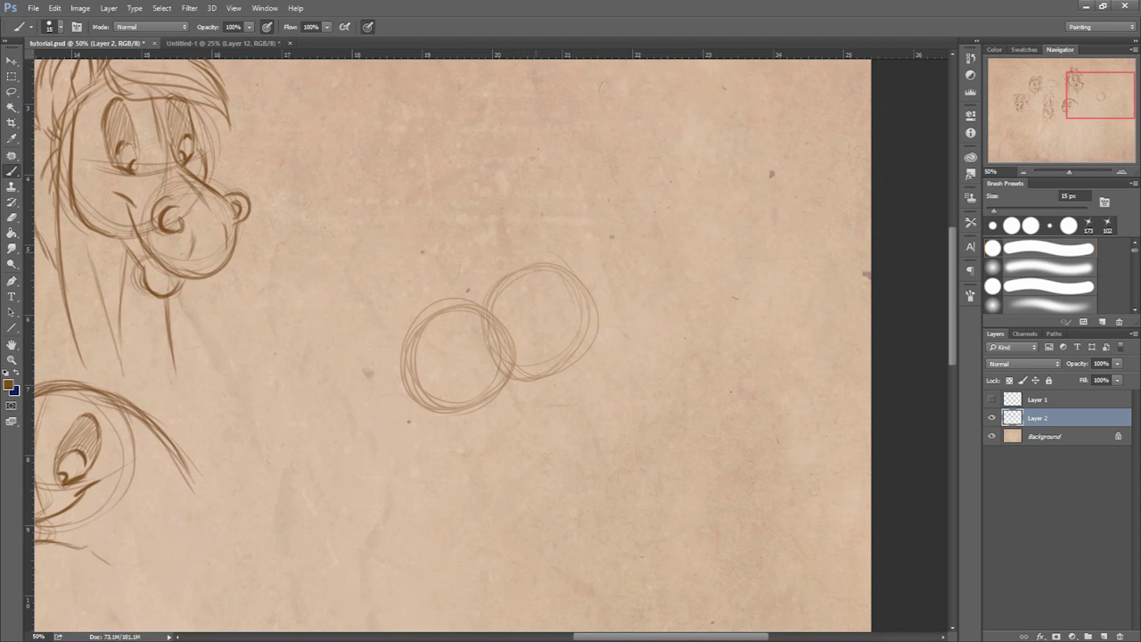
mouse_move(610, 281)
mouse_down()
mouse_move(607, 232)
mouse_move(511, 253)
mouse_move(558, 277)
mouse_up()
mouse_move(501, 234)
mouse_down()
mouse_move(596, 214)
mouse_move(540, 274)
mouse_move(511, 262)
mouse_move(541, 353)
mouse_up()
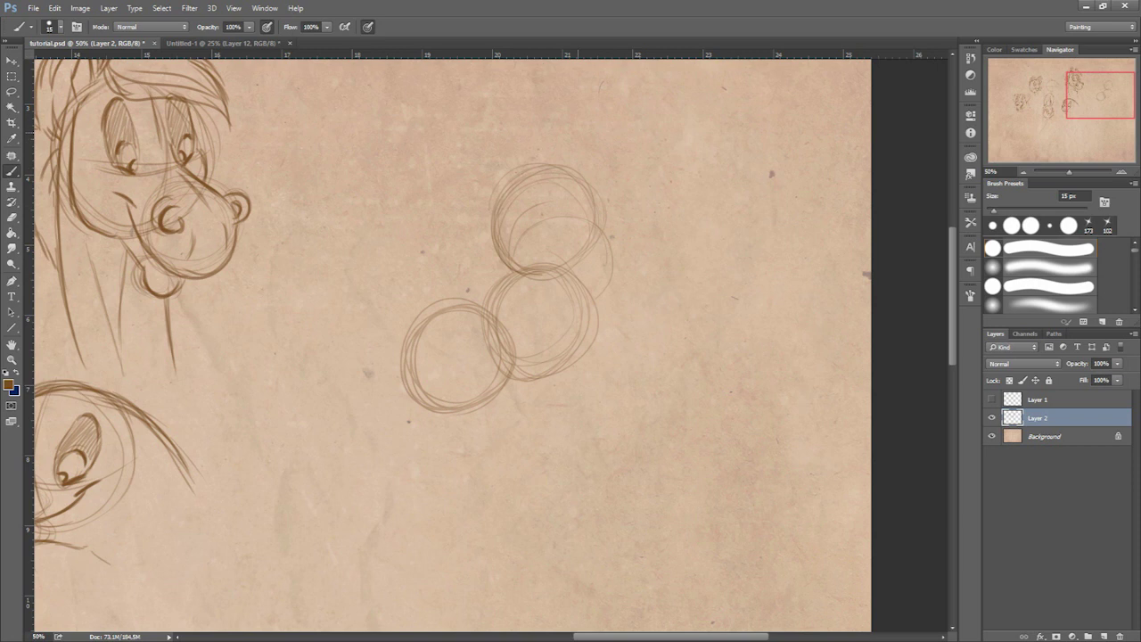
Add curved face guidelines to the head circle and draw two eyes and an angry brow along them.
drag(419, 329, 433, 410)
mouse_move(438, 315)
mouse_down()
mouse_move(431, 398)
mouse_move(435, 378)
mouse_move(485, 365)
mouse_up()
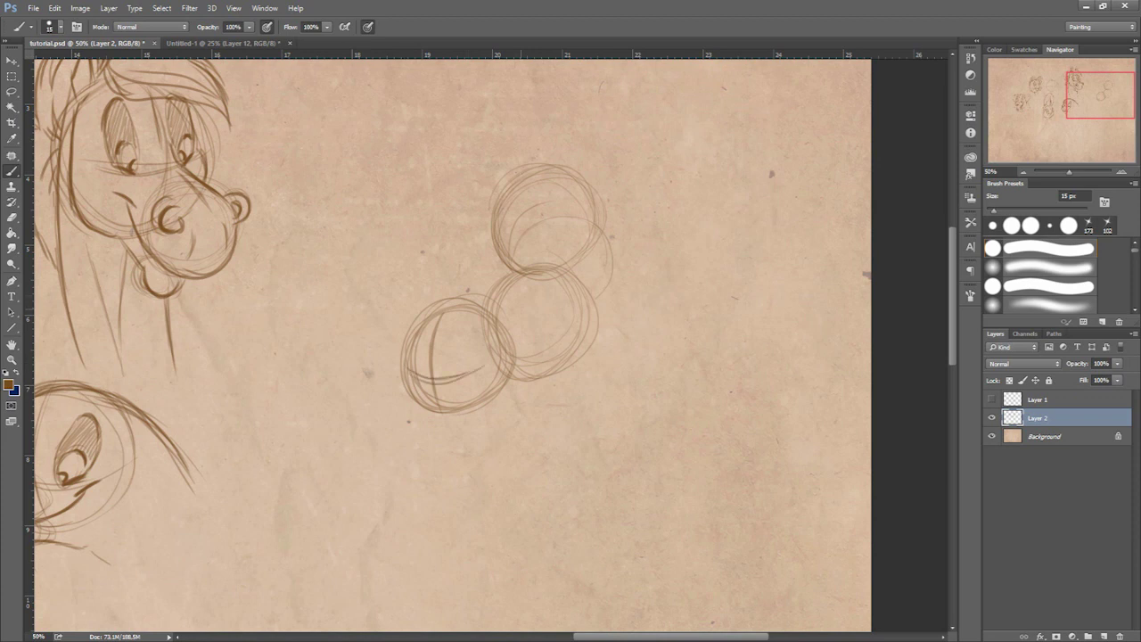
mouse_move(419, 355)
mouse_down()
mouse_move(416, 374)
mouse_move(458, 374)
mouse_move(421, 372)
mouse_up()
mouse_move(421, 322)
mouse_down()
mouse_move(415, 335)
mouse_move(469, 330)
mouse_up()
mouse_move(424, 328)
mouse_down()
mouse_move(424, 368)
mouse_move(446, 367)
mouse_up()
mouse_move(469, 329)
mouse_down()
mouse_move(460, 369)
mouse_move(468, 329)
mouse_up()
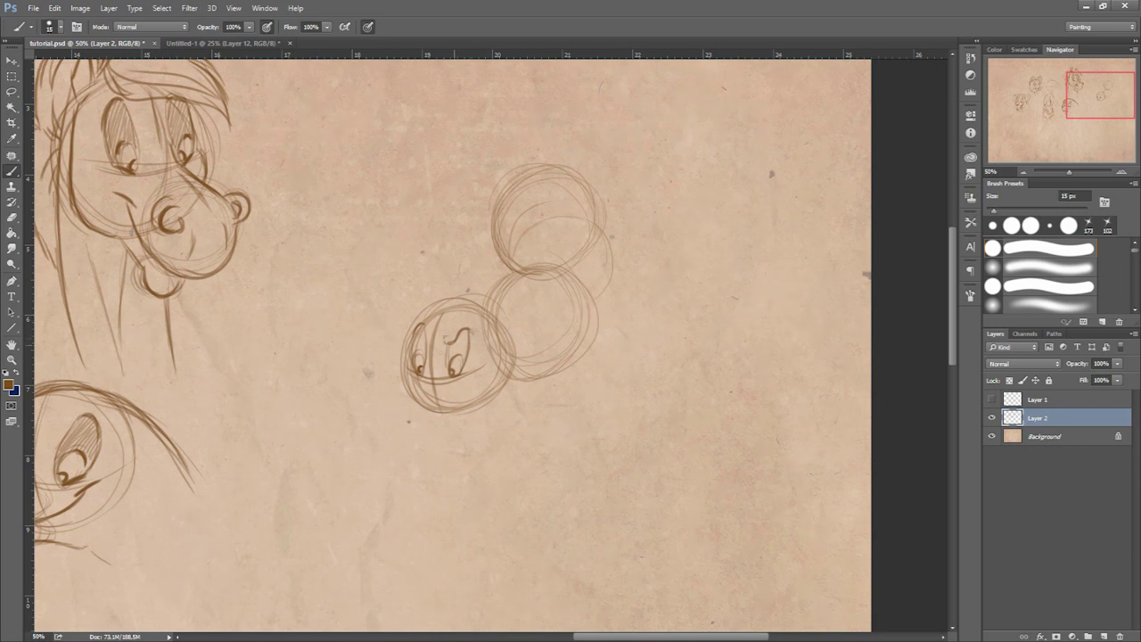
Complete the small cat face with a nose, mouth, darker head outline and two pointed ears.
drag(454, 345, 445, 312)
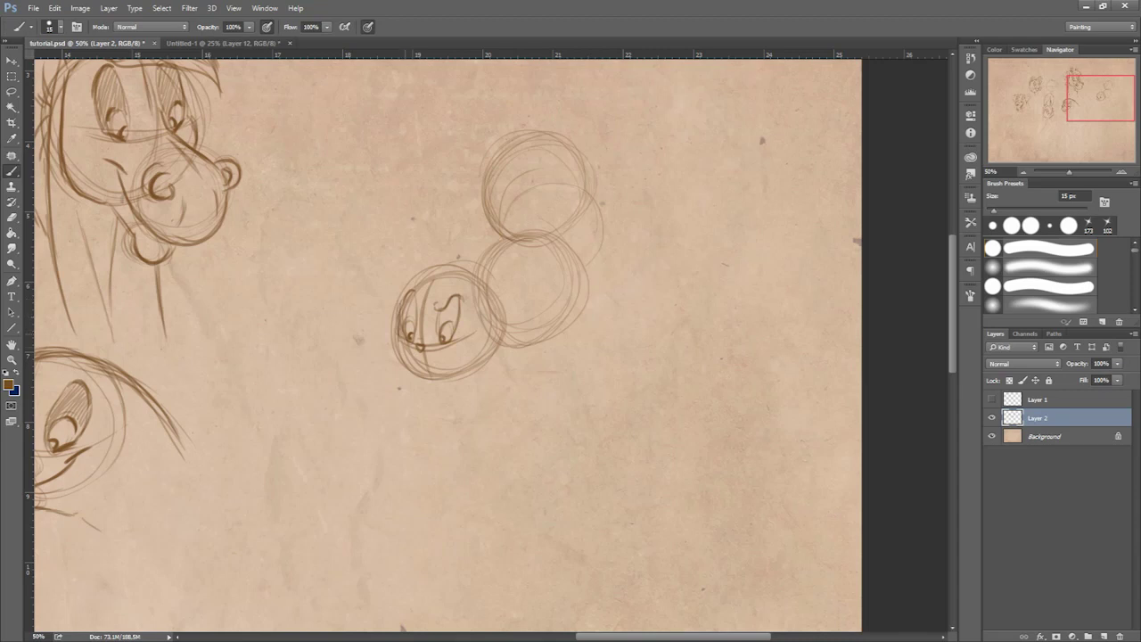
mouse_move(398, 336)
mouse_down()
mouse_move(393, 347)
mouse_move(431, 378)
mouse_move(475, 369)
mouse_move(497, 346)
mouse_move(492, 301)
mouse_move(456, 269)
mouse_move(422, 276)
mouse_move(402, 298)
mouse_up()
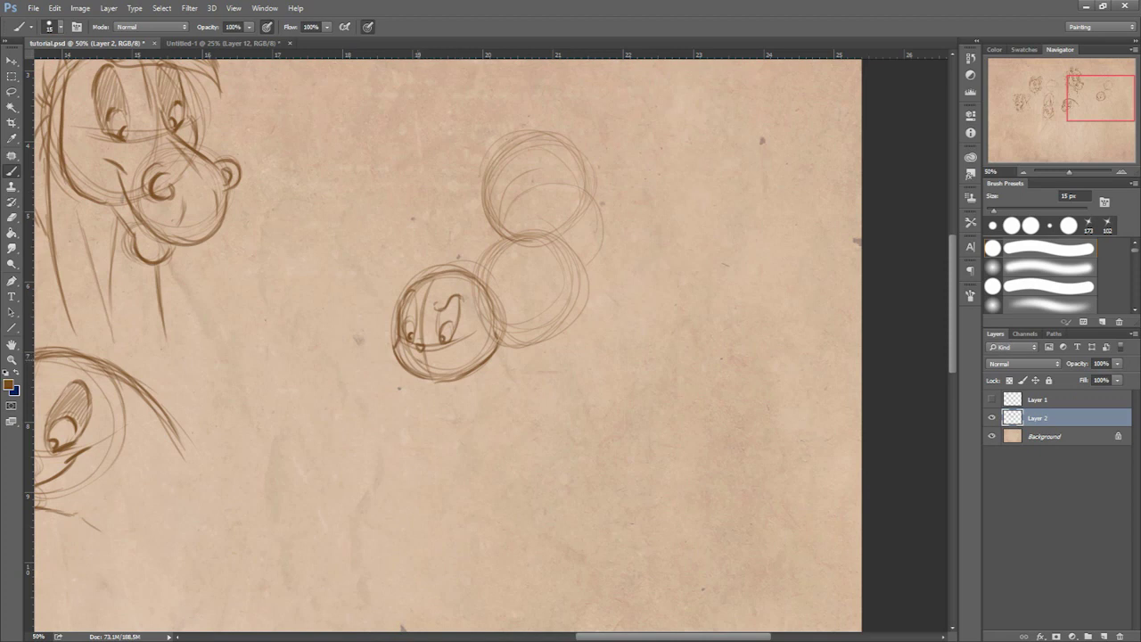
drag(423, 361, 442, 358)
drag(430, 356, 413, 371)
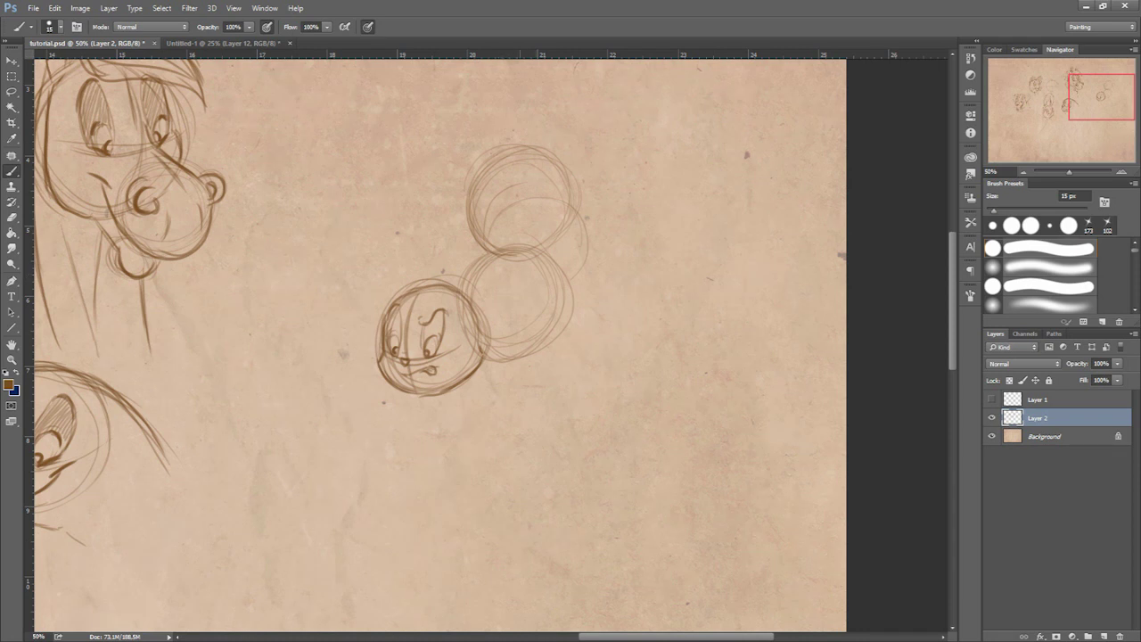
mouse_move(472, 307)
mouse_down()
mouse_move(458, 267)
mouse_move(429, 267)
mouse_move(446, 257)
mouse_move(472, 305)
mouse_move(451, 269)
mouse_move(446, 290)
mouse_move(369, 271)
mouse_move(417, 289)
mouse_move(378, 318)
mouse_up()
mouse_move(362, 275)
mouse_down()
mouse_move(381, 314)
mouse_move(386, 291)
mouse_move(425, 281)
mouse_up()
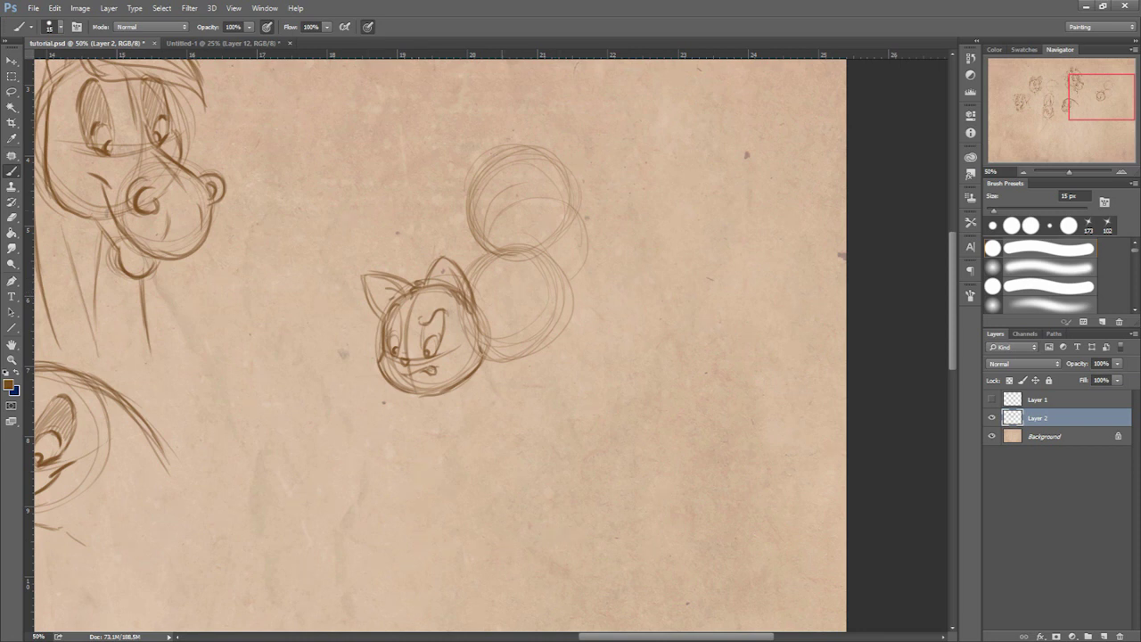
Draw the cat's back as a bold curve from the neck over the raised hindquarters circle.
mouse_move(514, 150)
mouse_down()
mouse_move(471, 198)
mouse_move(474, 280)
mouse_up()
drag(480, 237, 476, 279)
mouse_move(510, 150)
mouse_down()
mouse_move(474, 180)
mouse_move(531, 149)
mouse_move(565, 167)
mouse_up()
drag(557, 164, 574, 188)
drag(568, 171, 577, 209)
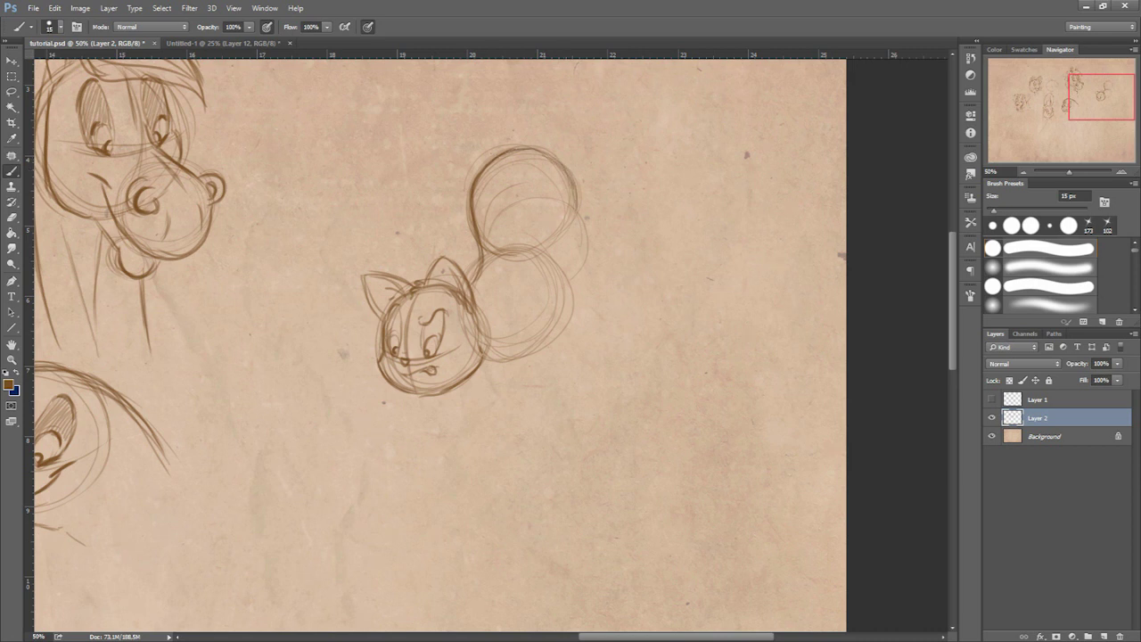
Sketch the hind leg with an oval thigh, a small joint circle, a narrow lower leg and toe ovals.
drag(540, 149, 557, 160)
mouse_move(548, 197)
mouse_down()
mouse_move(554, 177)
mouse_move(565, 254)
mouse_move(589, 253)
mouse_up()
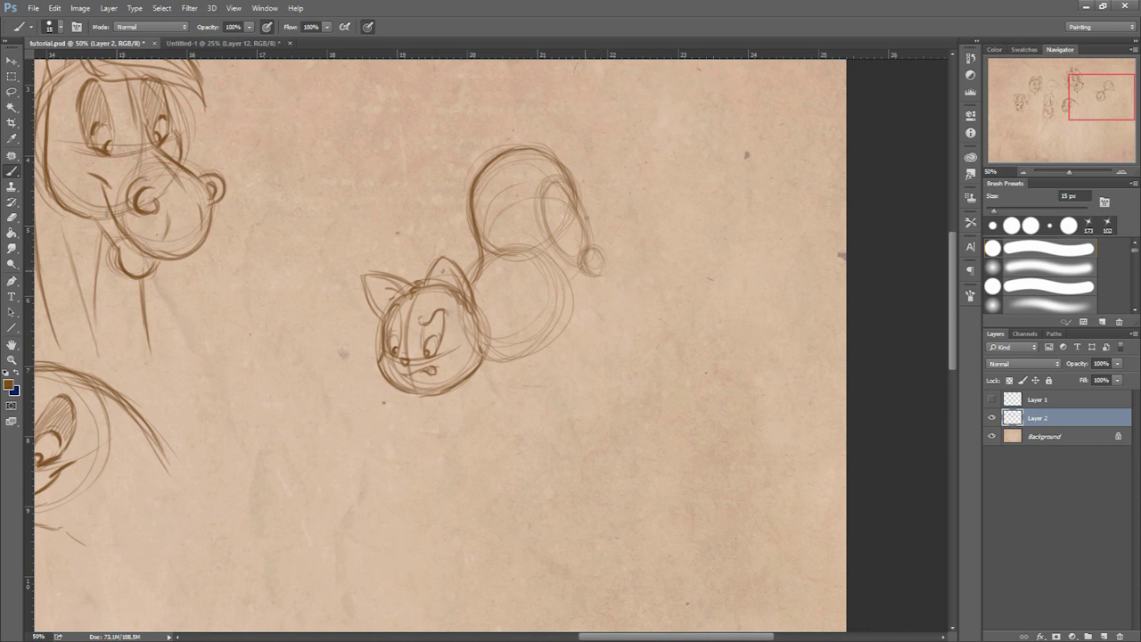
mouse_move(585, 283)
mouse_down()
mouse_move(584, 342)
mouse_move(599, 290)
mouse_move(593, 340)
mouse_move(572, 342)
mouse_move(573, 319)
mouse_move(565, 342)
mouse_move(590, 332)
mouse_up()
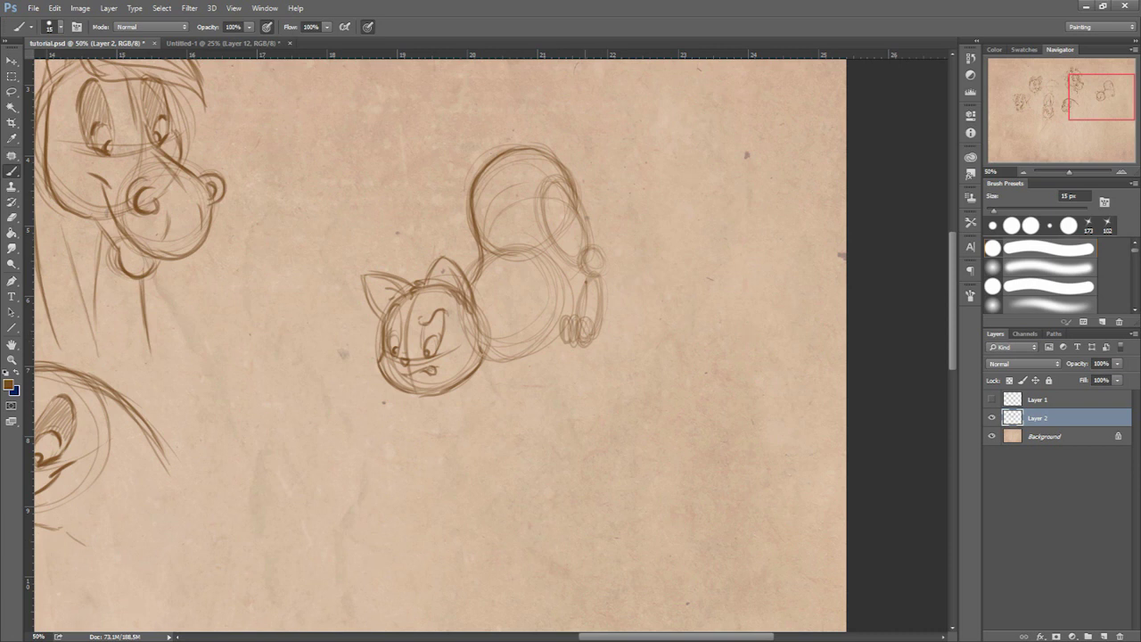
Draw the leg's basic shapes separately beside the cat: a tall oval, a small circle and three toe ovals.
mouse_move(692, 111)
mouse_down()
mouse_move(686, 198)
mouse_move(675, 175)
mouse_move(700, 198)
mouse_up()
drag(672, 153, 670, 173)
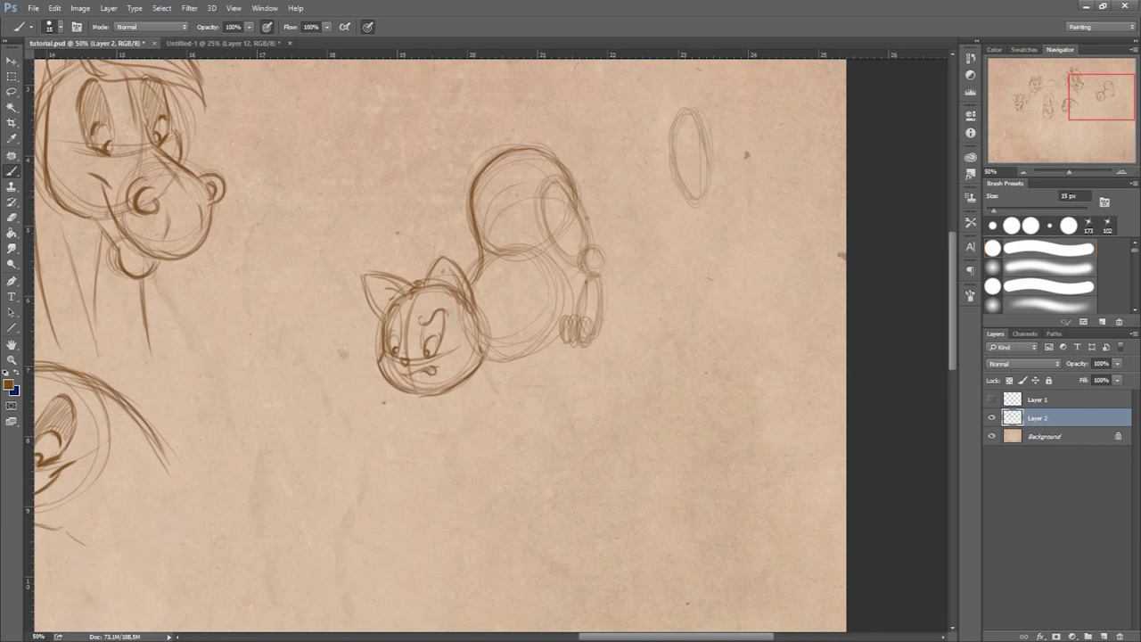
mouse_move(748, 193)
mouse_down()
mouse_move(708, 265)
mouse_move(685, 236)
mouse_move(676, 264)
mouse_up()
Draw a square with a circle inside it beside the sample shapes, plus a separate loose circle below.
drag(740, 98, 736, 152)
drag(751, 157, 782, 160)
drag(794, 105, 790, 155)
mouse_move(763, 100)
mouse_down()
mouse_move(792, 99)
mouse_move(786, 166)
mouse_move(775, 160)
mouse_up()
drag(740, 107, 737, 149)
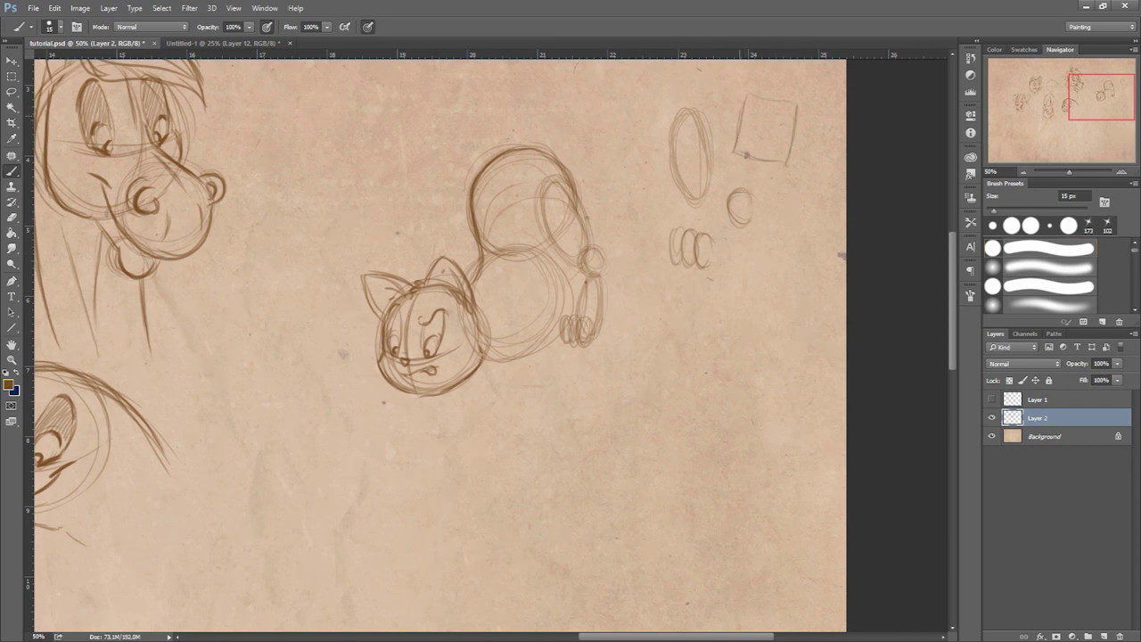
mouse_move(784, 105)
mouse_down()
mouse_move(743, 116)
mouse_move(789, 127)
mouse_up()
drag(760, 101, 744, 143)
mouse_move(742, 272)
mouse_down()
mouse_move(735, 294)
mouse_move(769, 248)
mouse_up()
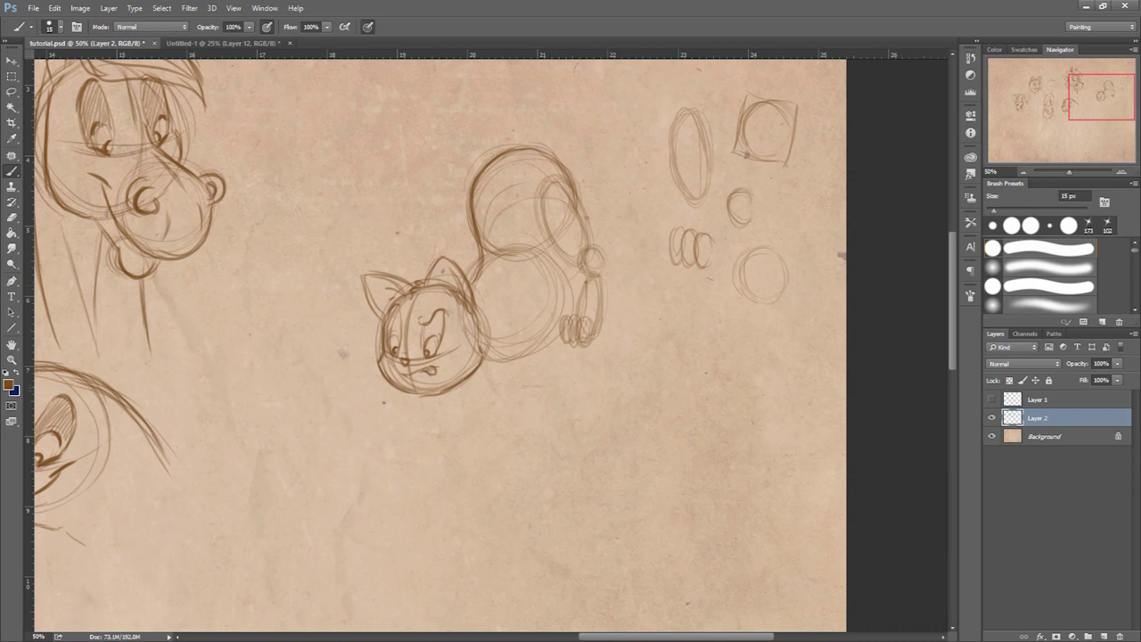
Sketch both front legs from ovals with rounded toes, one bent under the chest and one stretched forward.
mouse_move(500, 381)
mouse_down()
mouse_move(486, 402)
mouse_move(504, 405)
mouse_move(479, 398)
mouse_up()
mouse_move(531, 359)
mouse_down()
mouse_move(499, 391)
mouse_move(522, 360)
mouse_up()
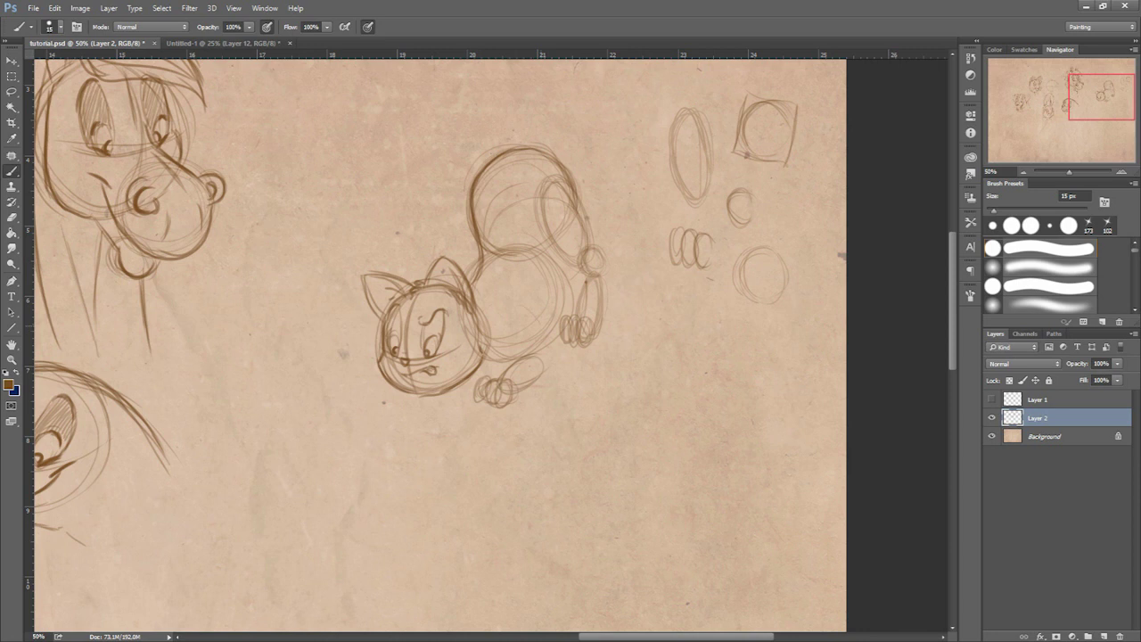
drag(526, 306, 551, 343)
mouse_move(334, 351)
mouse_down()
mouse_move(369, 337)
mouse_move(380, 354)
mouse_move(327, 361)
mouse_move(318, 345)
mouse_up()
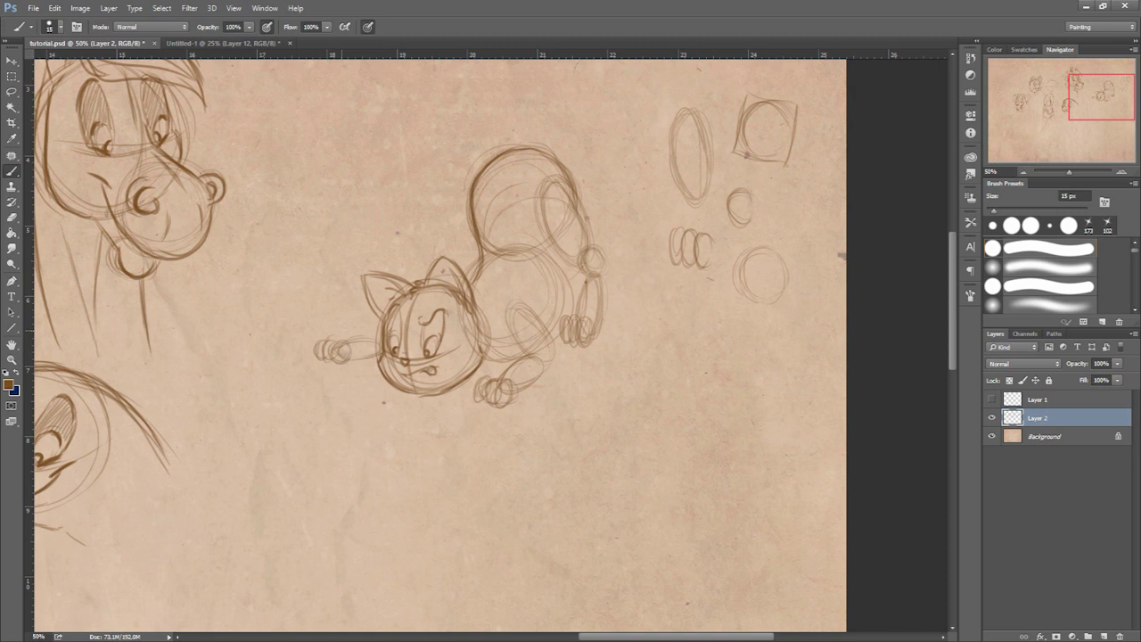
drag(645, 294, 635, 318)
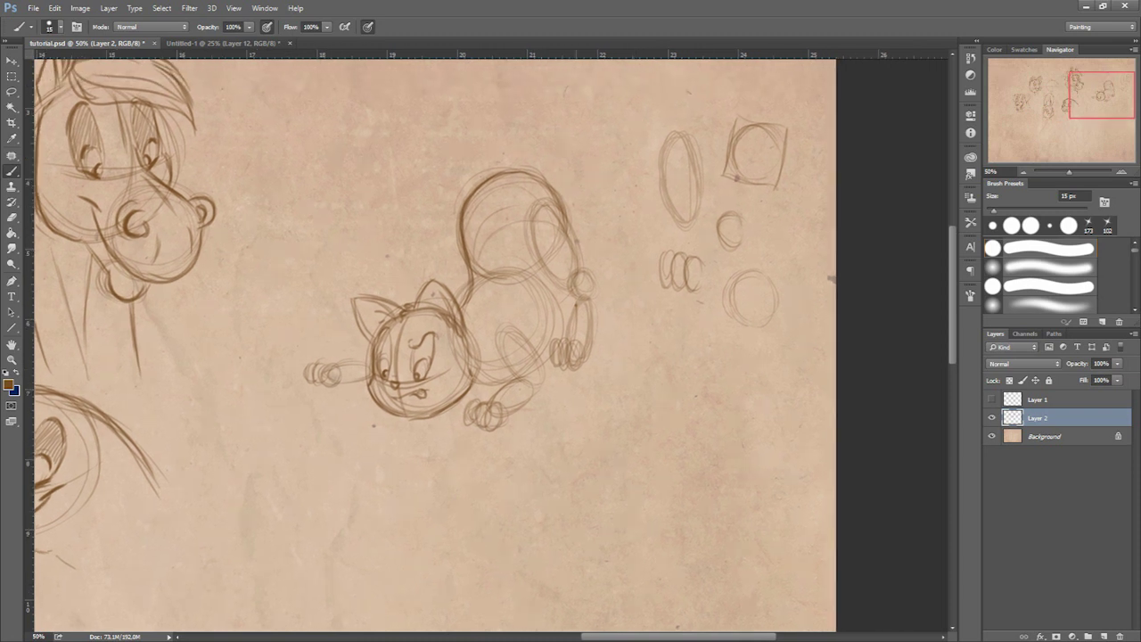
Outline both front legs and their toes with darker strokes over the construction ovals.
mouse_move(470, 385)
mouse_down()
mouse_move(512, 379)
mouse_move(486, 403)
mouse_move(535, 385)
mouse_move(546, 376)
mouse_move(538, 362)
mouse_up()
mouse_move(497, 401)
mouse_down()
mouse_move(495, 420)
mouse_move(478, 419)
mouse_up()
mouse_move(482, 407)
mouse_down()
mouse_move(479, 422)
mouse_move(469, 417)
mouse_up()
drag(475, 414, 472, 423)
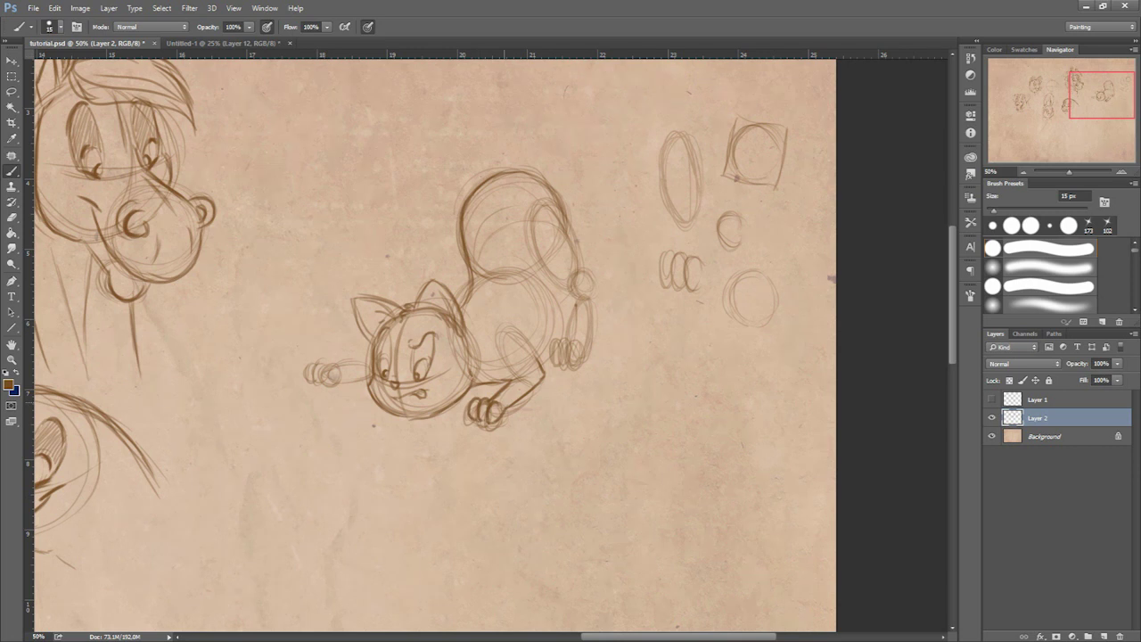
drag(500, 368, 509, 377)
mouse_move(366, 362)
mouse_down()
mouse_move(333, 361)
mouse_move(324, 380)
mouse_move(309, 376)
mouse_move(374, 383)
mouse_up()
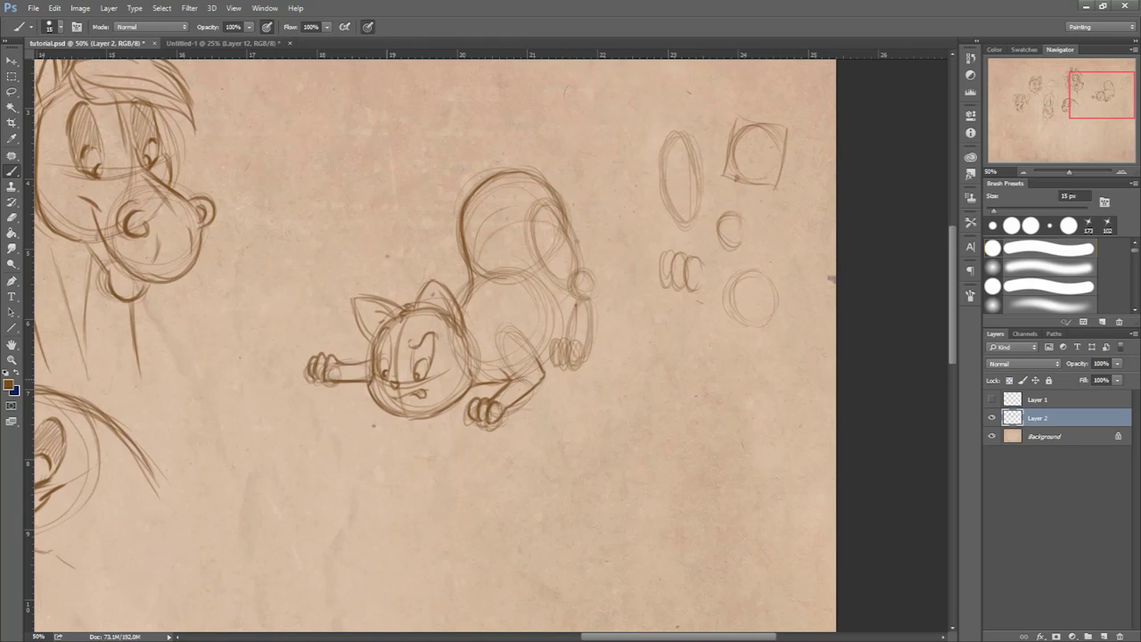
Outline the cat's belly, hind leg and hind paw with darker strokes over the construction shapes.
mouse_move(540, 356)
mouse_down()
mouse_move(544, 277)
mouse_move(549, 308)
mouse_up()
drag(538, 264, 545, 283)
drag(549, 323, 544, 356)
mouse_move(533, 260)
mouse_down()
mouse_move(572, 283)
mouse_move(567, 344)
mouse_move(578, 359)
mouse_move(556, 360)
mouse_move(581, 360)
mouse_up()
mouse_move(590, 276)
mouse_down()
mouse_move(586, 339)
mouse_move(563, 205)
mouse_move(522, 171)
mouse_up()
drag(564, 225, 568, 260)
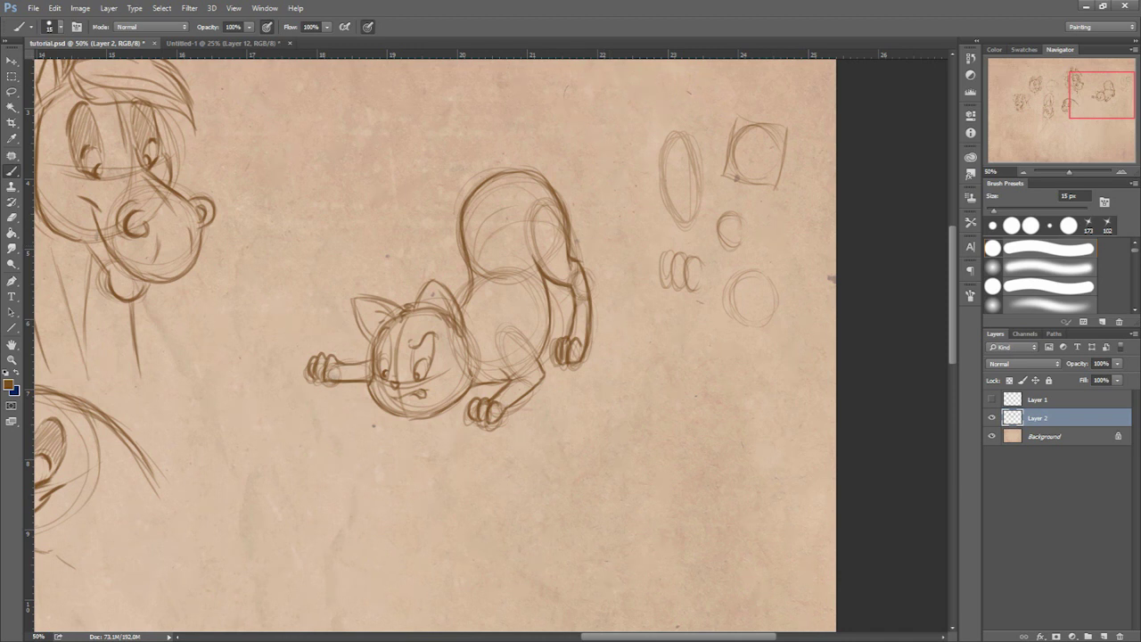
Draw a short curled tail rising from the top of the cat's hindquarters.
mouse_move(494, 174)
mouse_down()
mouse_move(482, 137)
mouse_move(459, 140)
mouse_move(478, 131)
mouse_up()
mouse_move(508, 165)
mouse_down()
mouse_move(480, 127)
mouse_move(505, 141)
mouse_up()
mouse_move(503, 136)
mouse_down()
mouse_move(465, 130)
mouse_move(456, 140)
mouse_move(483, 134)
mouse_move(494, 173)
mouse_move(489, 124)
mouse_move(515, 167)
mouse_up()
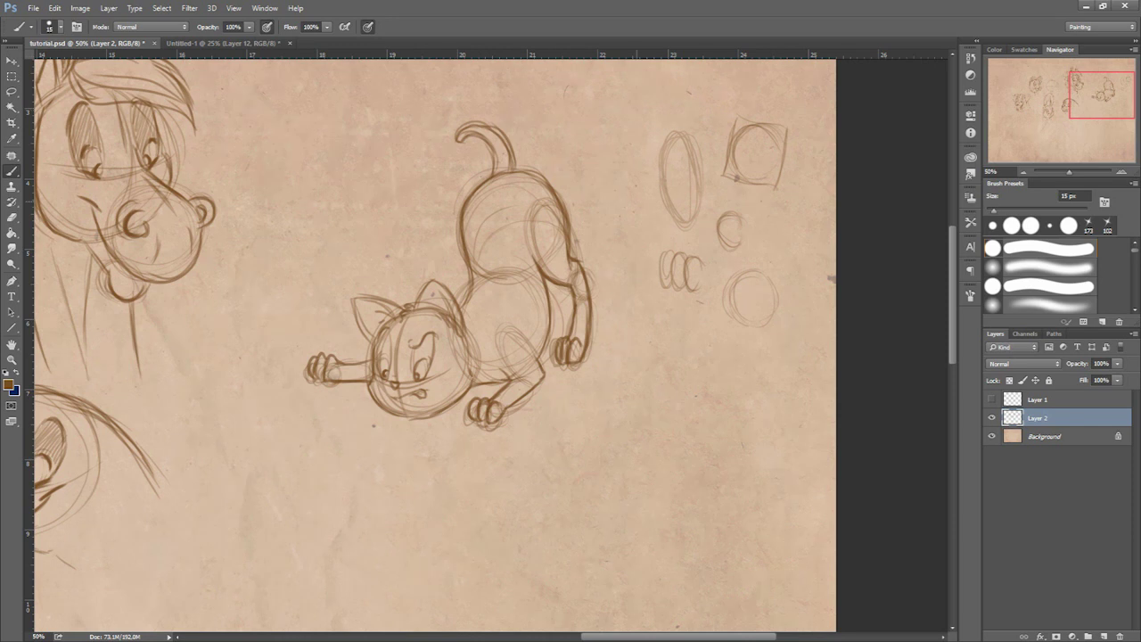
Delete the curled tail using a Lasso selection around it, clear the selection and return to the Brush.
drag(499, 223, 518, 258)
click(11, 92)
mouse_move(453, 183)
mouse_down()
mouse_move(546, 201)
mouse_move(453, 189)
mouse_up()
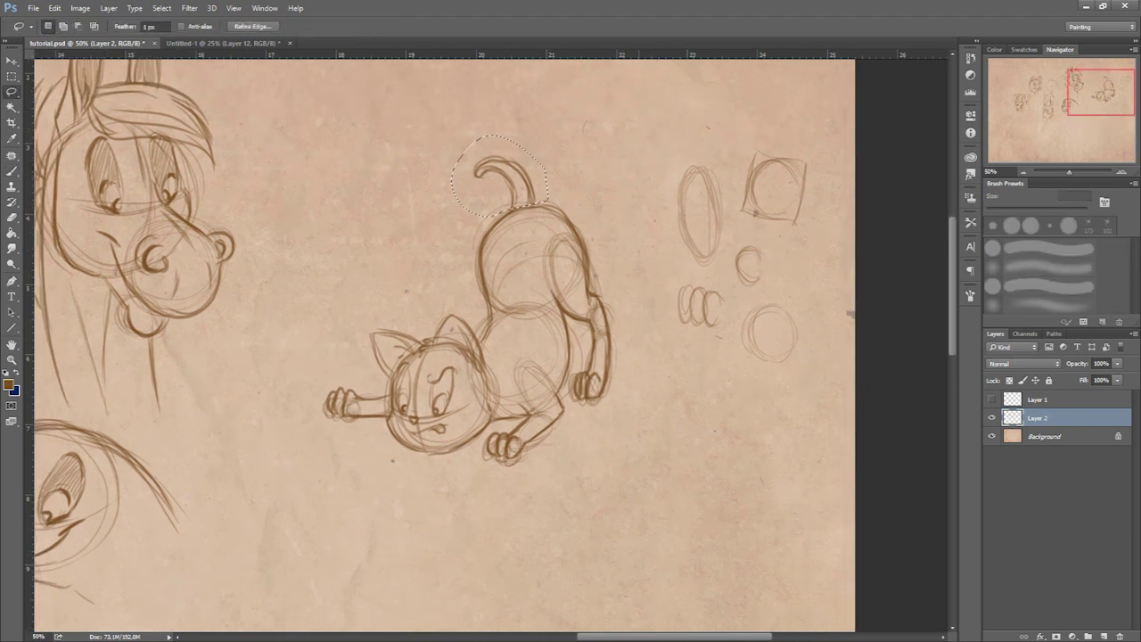
key(Delete)
key(ctrl+d)
key(b)
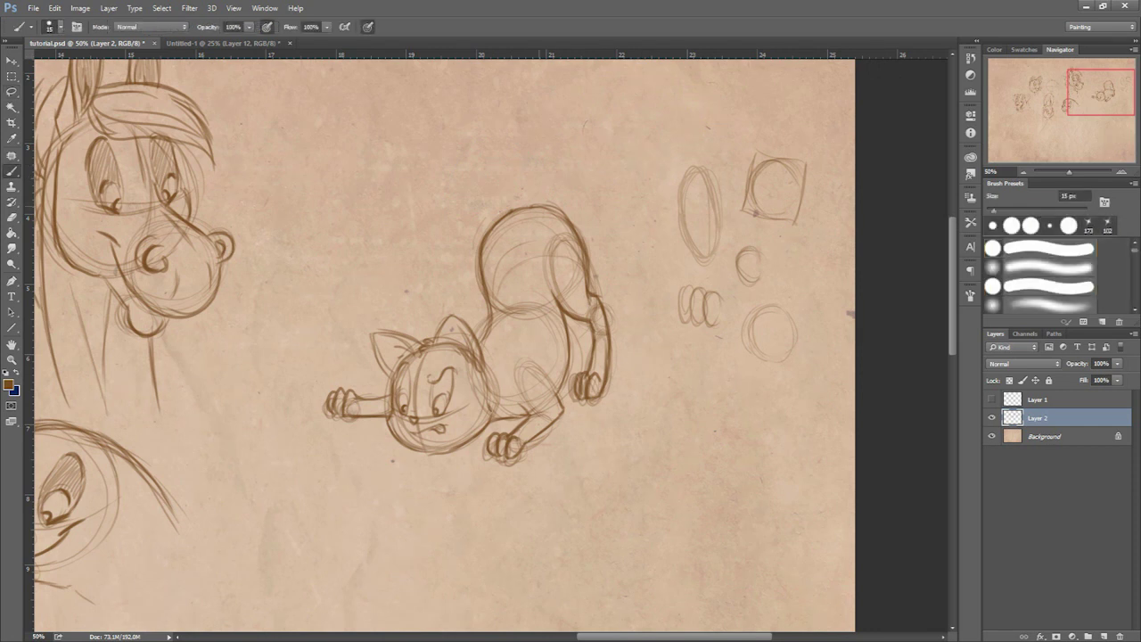
Draw a long tail arching up from the cat's hindquarters with a rounded tip, and clean up its base with the Eraser.
mouse_move(537, 202)
mouse_down()
mouse_move(426, 189)
mouse_move(442, 285)
mouse_move(448, 205)
mouse_up()
mouse_move(442, 244)
mouse_down()
mouse_move(470, 191)
mouse_move(506, 200)
mouse_move(509, 208)
mouse_move(451, 198)
mouse_move(446, 272)
mouse_move(423, 285)
mouse_move(416, 229)
mouse_up()
mouse_move(422, 284)
mouse_down()
mouse_move(414, 217)
mouse_move(430, 183)
mouse_move(467, 171)
mouse_move(533, 196)
mouse_up()
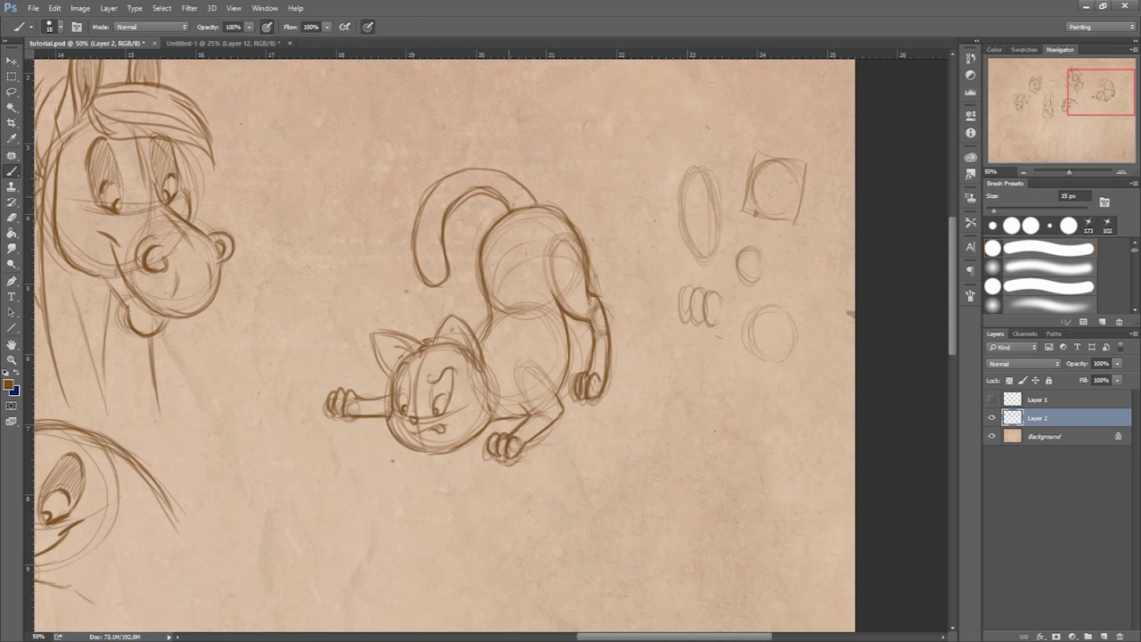
drag(508, 294, 499, 277)
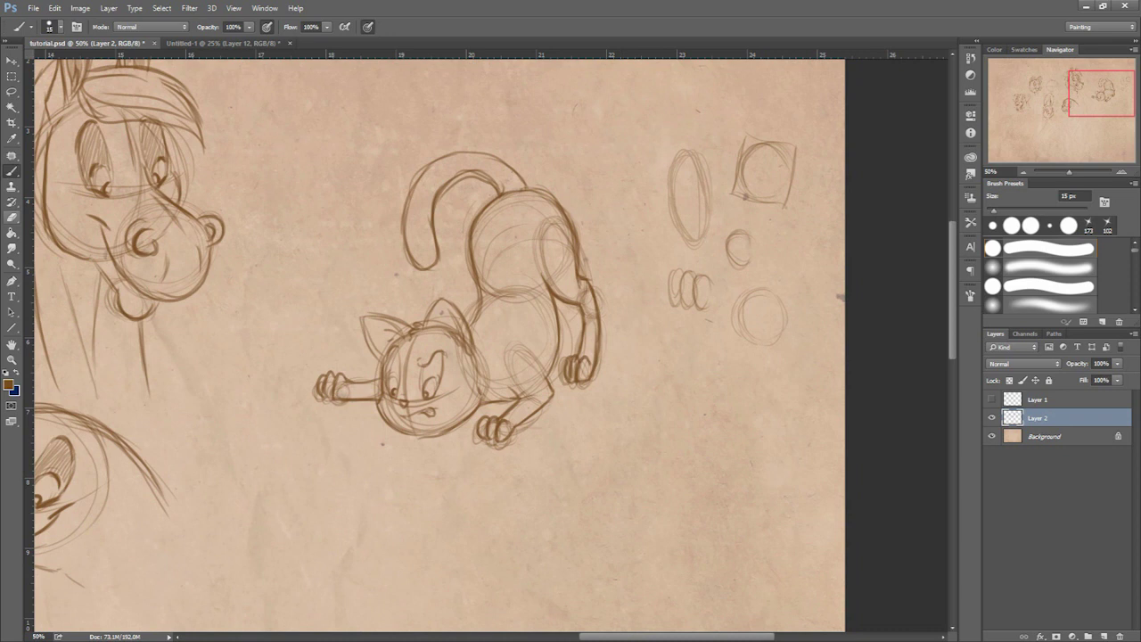
click(12, 217)
drag(509, 194, 522, 190)
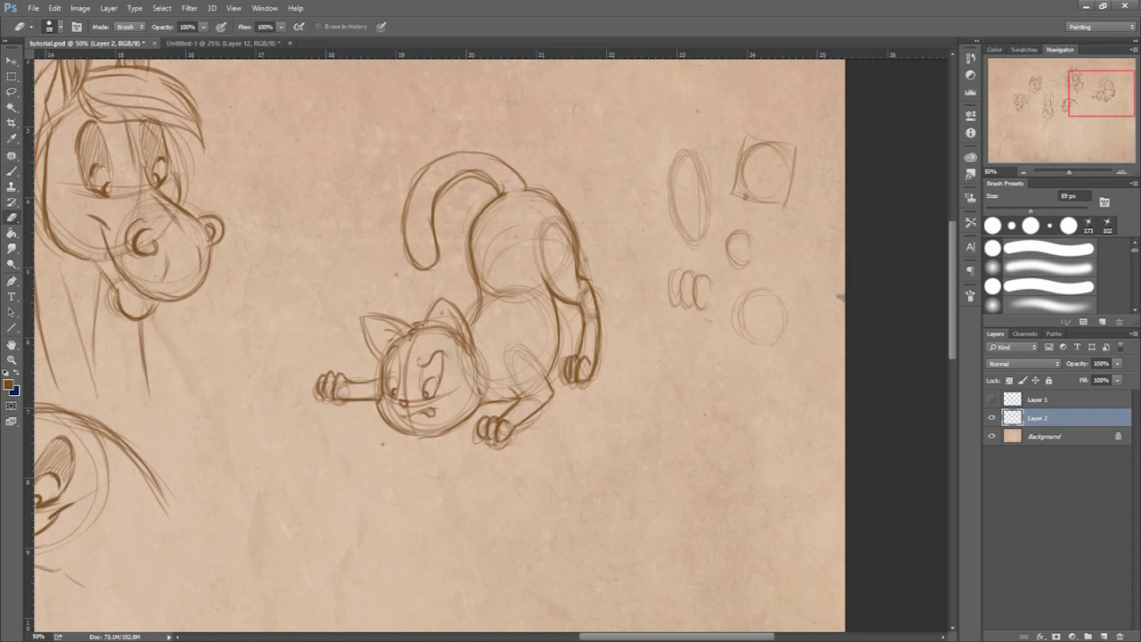
Shade the areas above the cat's pupils with fine hatching strokes using the Brush.
key(b)
mouse_move(424, 380)
mouse_down()
mouse_move(439, 354)
mouse_move(441, 374)
mouse_move(393, 375)
mouse_up()
drag(399, 351, 396, 378)
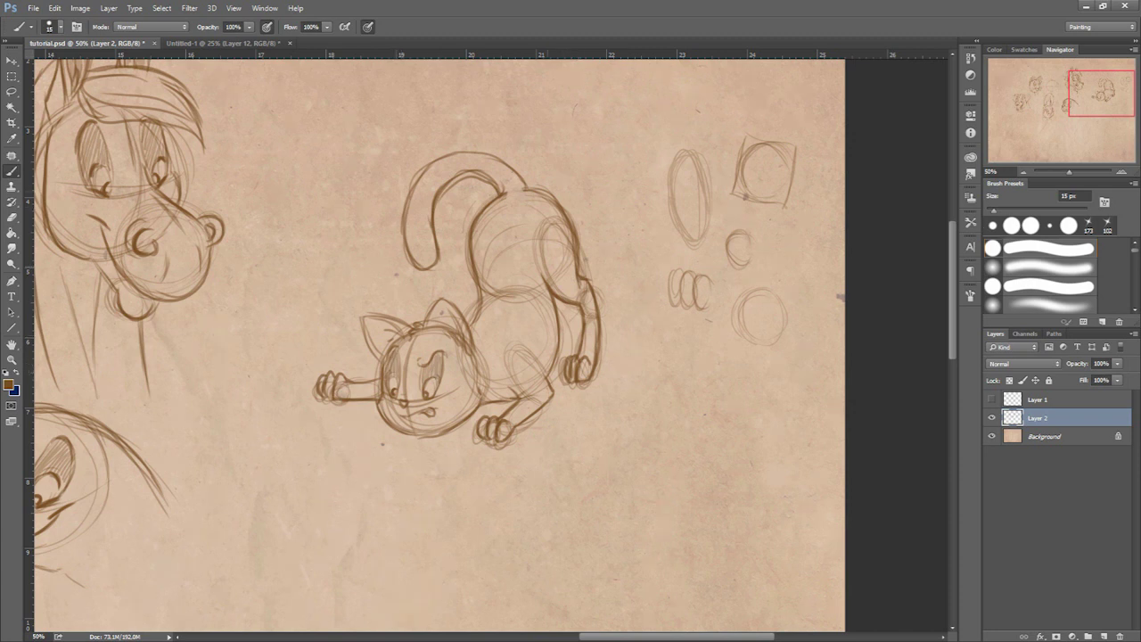
drag(537, 238, 527, 260)
mouse_move(495, 209)
mouse_down()
mouse_move(479, 333)
mouse_move(556, 303)
mouse_up()
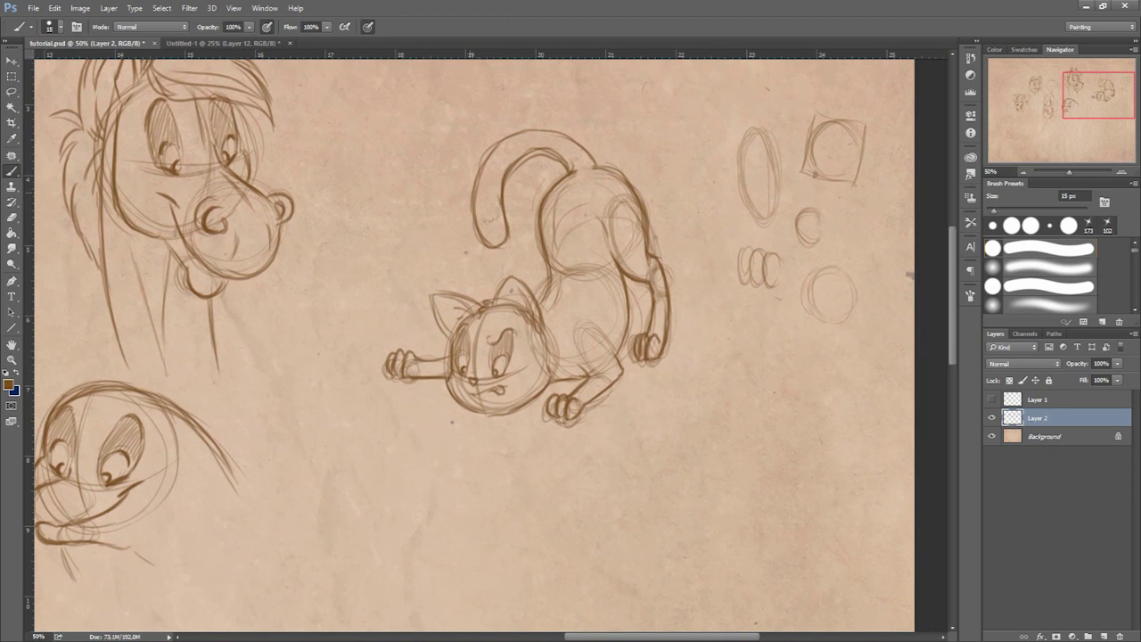
Draw a round ball of yarn with crossing thread lines and a loose strand below the cat's outstretched front paw.
drag(570, 330, 545, 371)
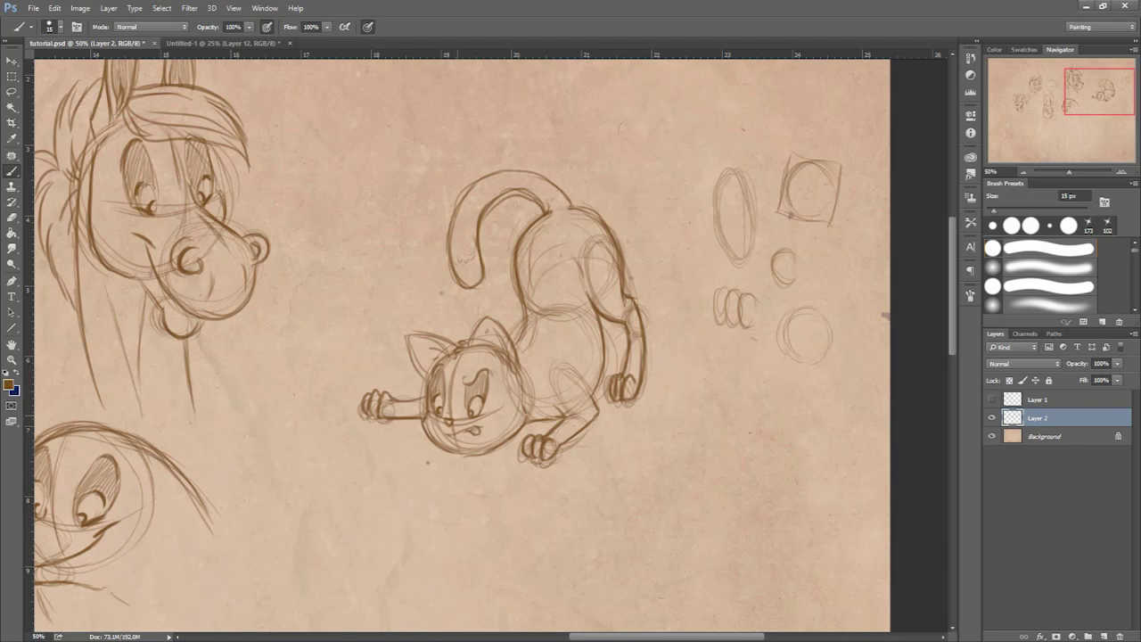
drag(499, 443, 537, 392)
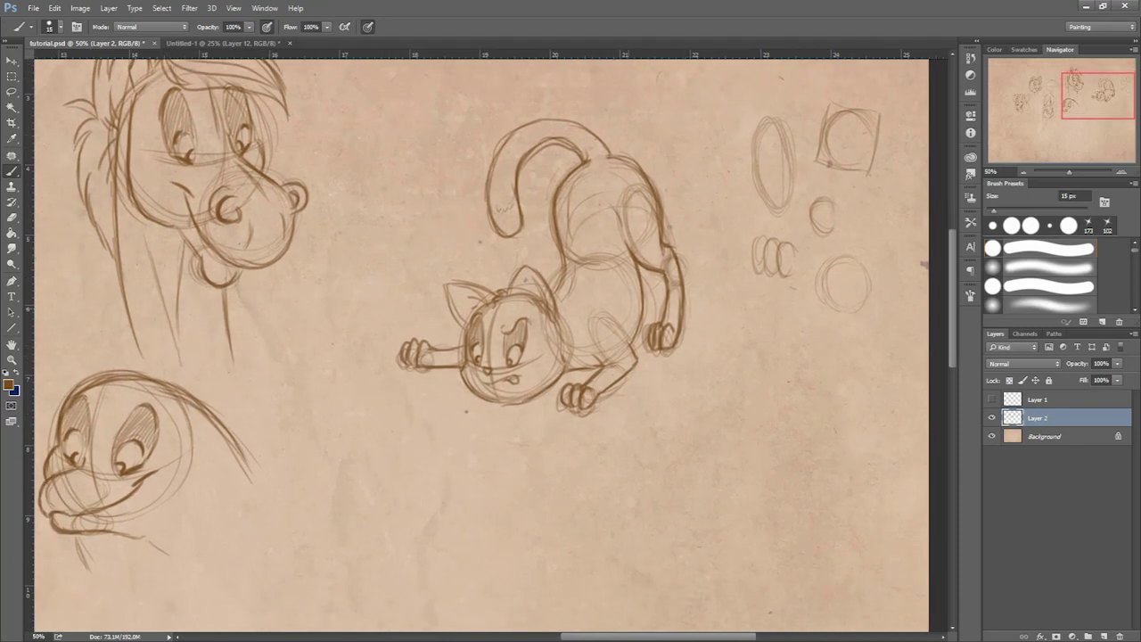
drag(663, 456, 651, 406)
mouse_move(401, 326)
mouse_down()
mouse_move(419, 328)
mouse_move(365, 392)
mouse_move(441, 352)
mouse_move(375, 374)
mouse_move(386, 392)
mouse_up()
mouse_move(415, 335)
mouse_down()
mouse_move(393, 394)
mouse_move(401, 390)
mouse_move(379, 380)
mouse_up()
mouse_move(385, 333)
mouse_down()
mouse_move(385, 378)
mouse_move(386, 364)
mouse_move(408, 360)
mouse_move(365, 380)
mouse_up()
drag(380, 367, 376, 389)
drag(380, 331, 360, 374)
mouse_move(361, 376)
mouse_down()
mouse_move(366, 390)
mouse_move(419, 401)
mouse_move(411, 393)
mouse_move(409, 403)
mouse_up()
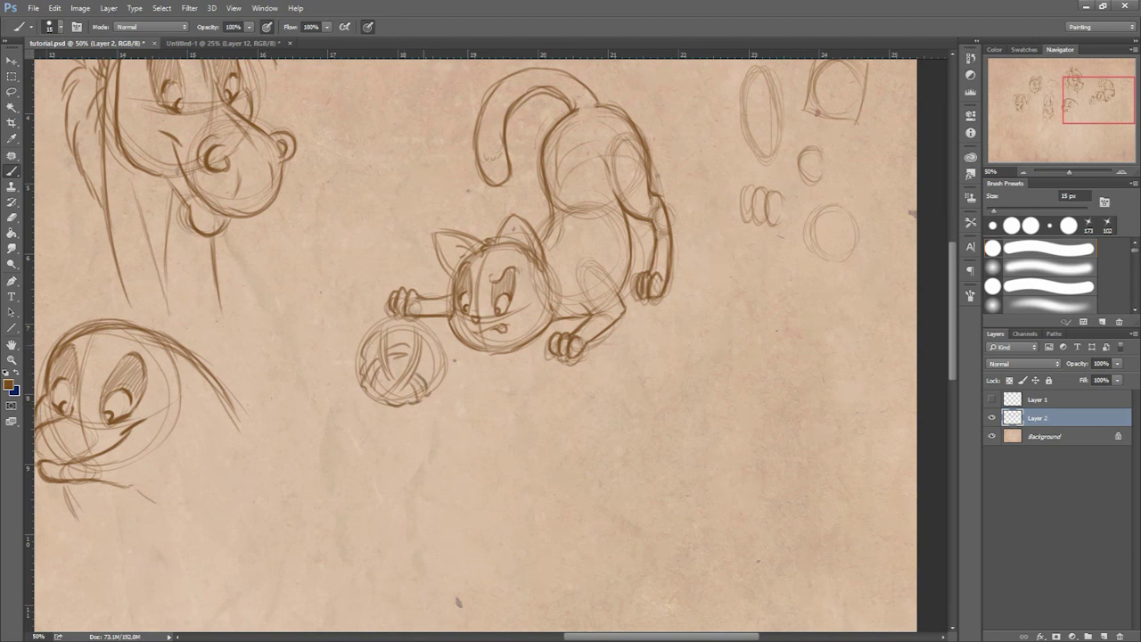
mouse_move(446, 363)
mouse_down()
mouse_move(486, 361)
mouse_move(478, 333)
mouse_move(481, 353)
mouse_move(440, 378)
mouse_up()
drag(667, 339, 669, 396)
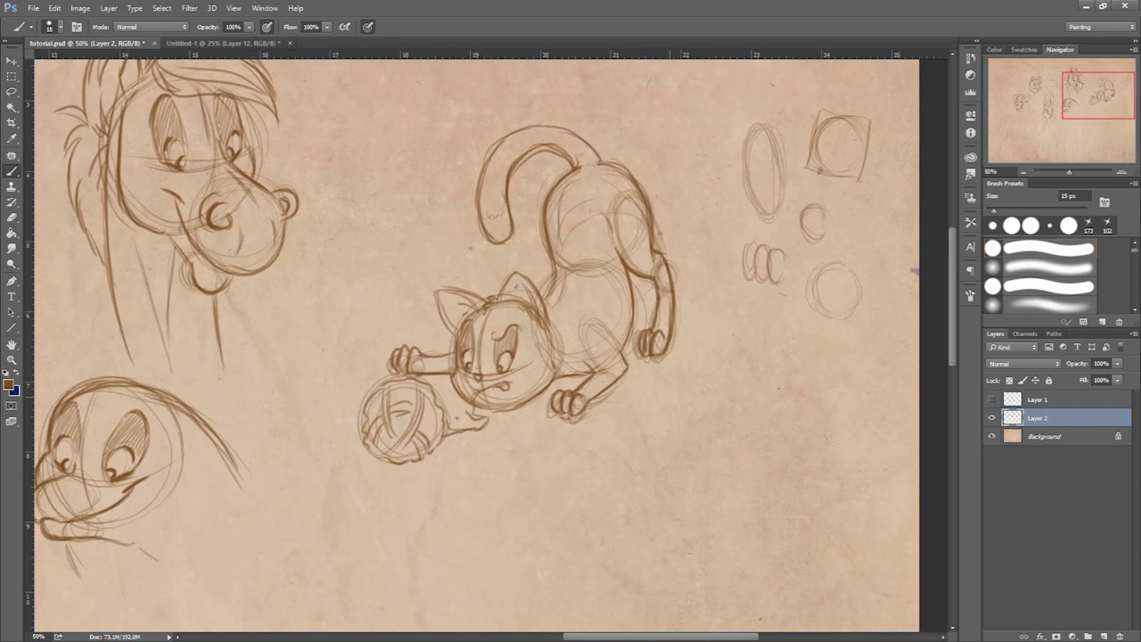
Add horizontal ground-shadow strokes beneath the cat's front and hind paws, undoing one stray stroke.
drag(588, 376, 549, 389)
drag(577, 385, 508, 412)
key(ctrl+z)
drag(419, 372, 472, 390)
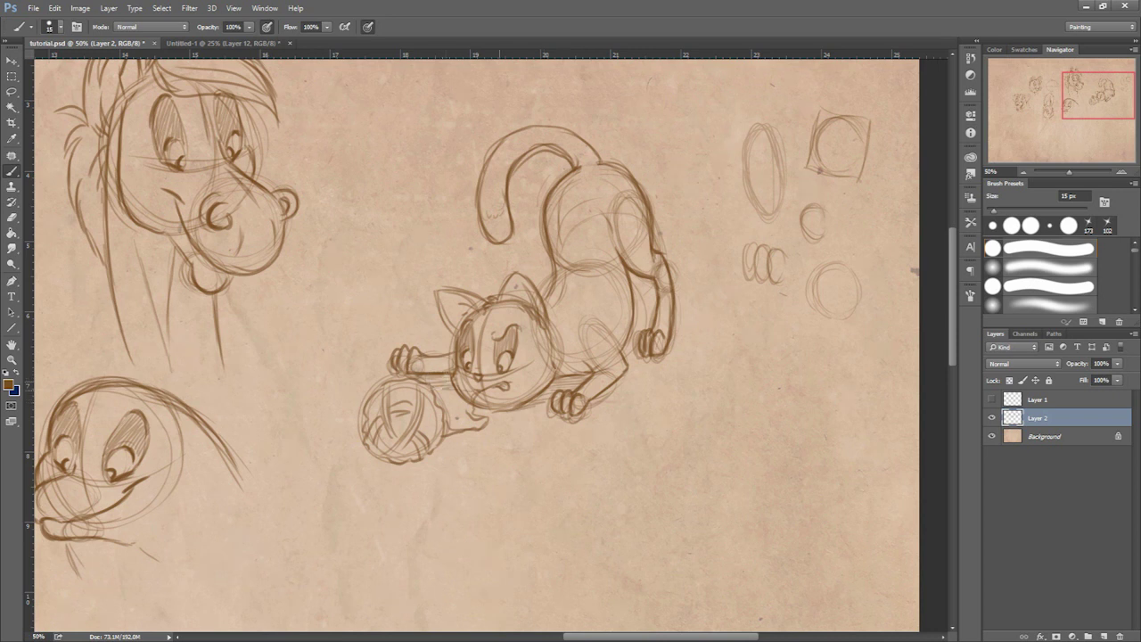
mouse_move(586, 405)
mouse_down()
mouse_move(669, 361)
mouse_move(713, 360)
mouse_move(670, 354)
mouse_move(649, 329)
mouse_up()
drag(671, 368, 628, 372)
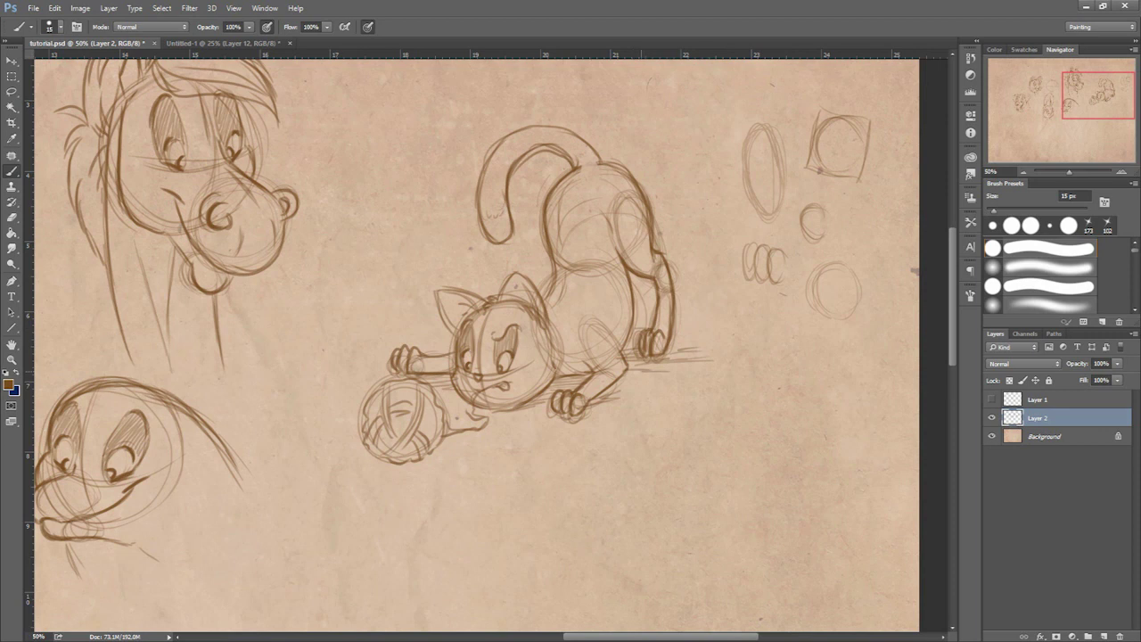
Sketch a dolphin head on the empty paper below the cat from a circle, curved guidelines, eye ovals, pupils and snout ovals.
drag(535, 375, 596, 338)
drag(499, 445, 487, 183)
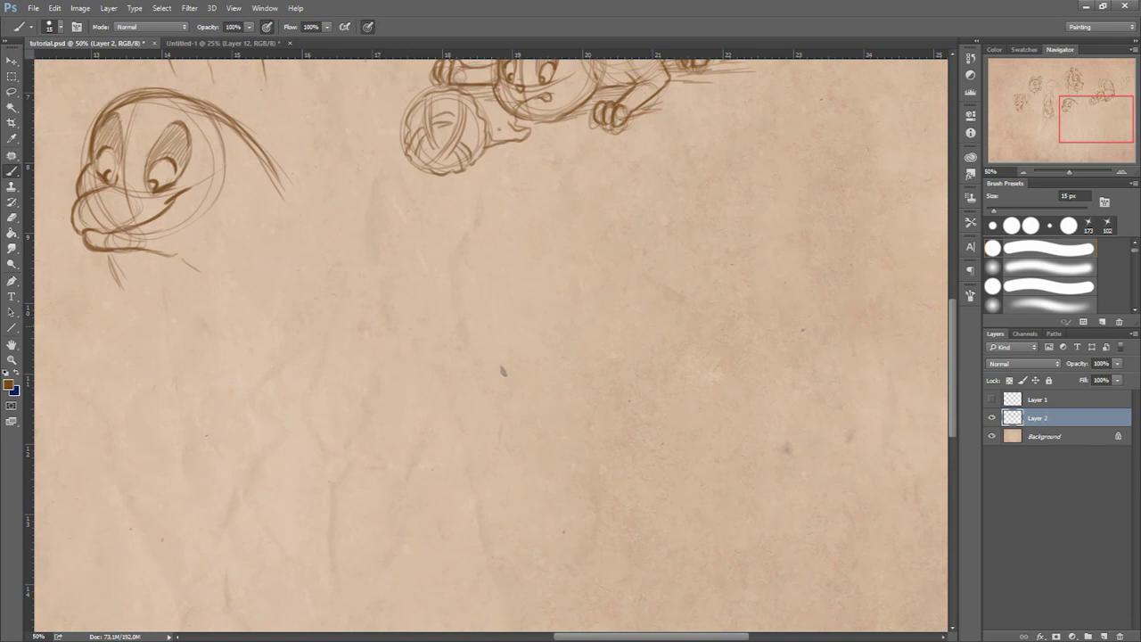
mouse_move(386, 319)
mouse_down()
mouse_move(501, 322)
mouse_move(466, 392)
mouse_move(390, 388)
mouse_up()
drag(501, 371, 501, 373)
drag(429, 282, 407, 392)
drag(414, 313, 408, 398)
mouse_move(376, 350)
mouse_down()
mouse_move(425, 365)
mouse_move(490, 354)
mouse_up()
mouse_move(394, 327)
mouse_down()
mouse_move(383, 352)
mouse_move(394, 332)
mouse_move(429, 358)
mouse_move(446, 341)
mouse_up()
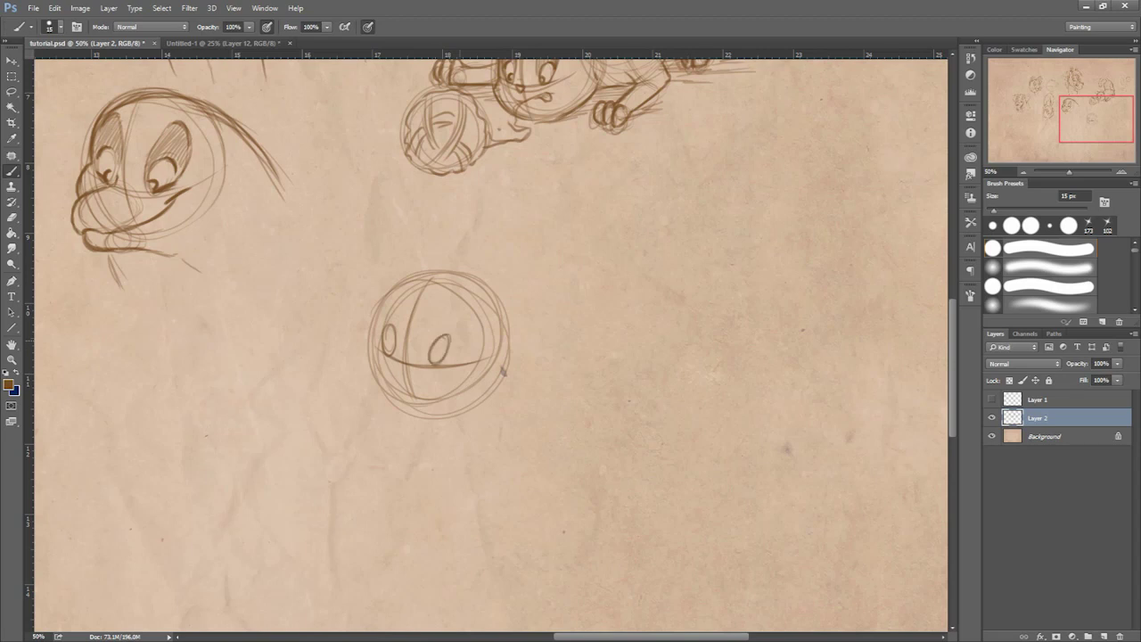
mouse_move(401, 292)
mouse_down()
mouse_move(386, 303)
mouse_move(468, 317)
mouse_move(441, 347)
mouse_move(391, 336)
mouse_up()
mouse_move(371, 367)
mouse_down()
mouse_move(357, 397)
mouse_move(385, 398)
mouse_move(385, 417)
mouse_move(399, 406)
mouse_up()
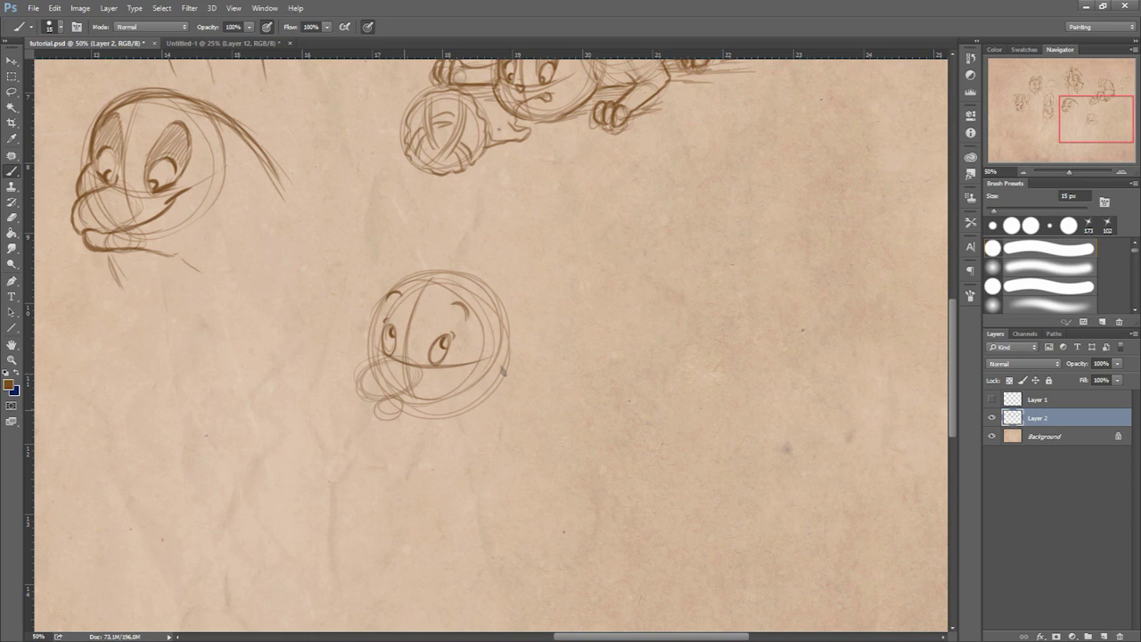
Outline the dolphin's brow, tall eye shapes and upper snout with darker strokes ending in a smile corner.
drag(373, 333, 362, 356)
drag(384, 302, 374, 332)
mouse_move(387, 291)
mouse_down()
mouse_move(376, 340)
mouse_move(399, 347)
mouse_up()
mouse_move(455, 299)
mouse_down()
mouse_move(431, 348)
mouse_move(446, 361)
mouse_up()
drag(467, 320, 456, 352)
mouse_move(384, 357)
mouse_down()
mouse_move(357, 367)
mouse_move(354, 392)
mouse_move(447, 372)
mouse_move(358, 395)
mouse_up()
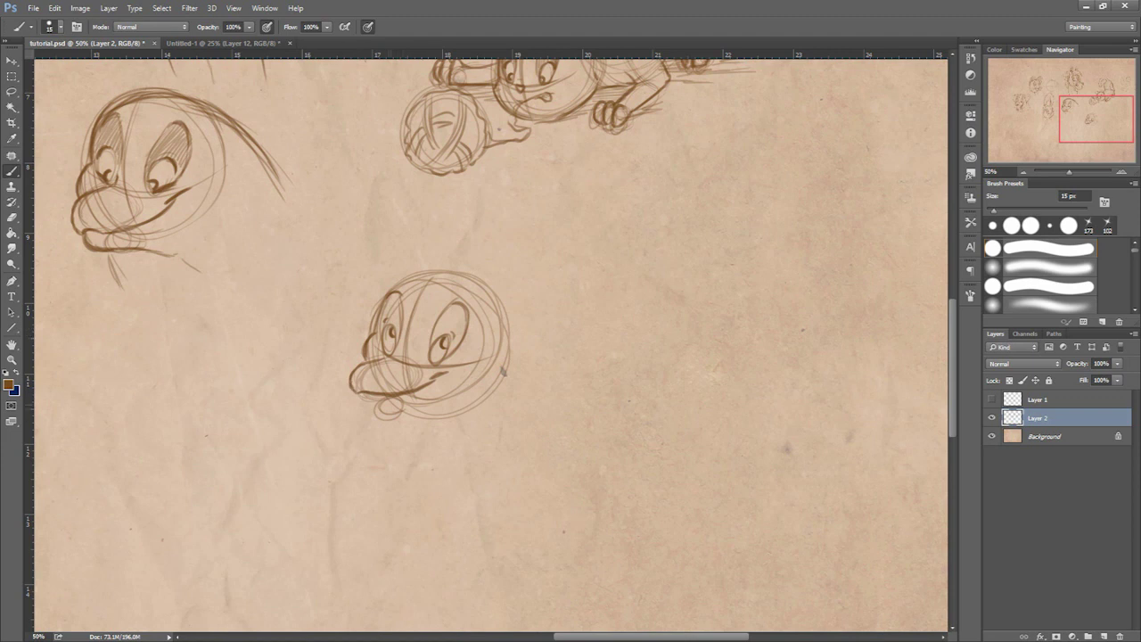
Draw the dolphin's open mouth and lower jaw, and darken the curve over the top of the head.
mouse_move(386, 396)
mouse_down()
mouse_move(373, 407)
mouse_move(396, 413)
mouse_move(431, 387)
mouse_up()
drag(374, 408, 381, 422)
mouse_move(369, 414)
mouse_down()
mouse_move(395, 429)
mouse_move(427, 414)
mouse_move(381, 399)
mouse_move(398, 428)
mouse_move(425, 418)
mouse_up()
mouse_move(372, 331)
mouse_down()
mouse_move(416, 277)
mouse_move(452, 266)
mouse_up()
drag(406, 283, 474, 263)
drag(406, 284, 486, 268)
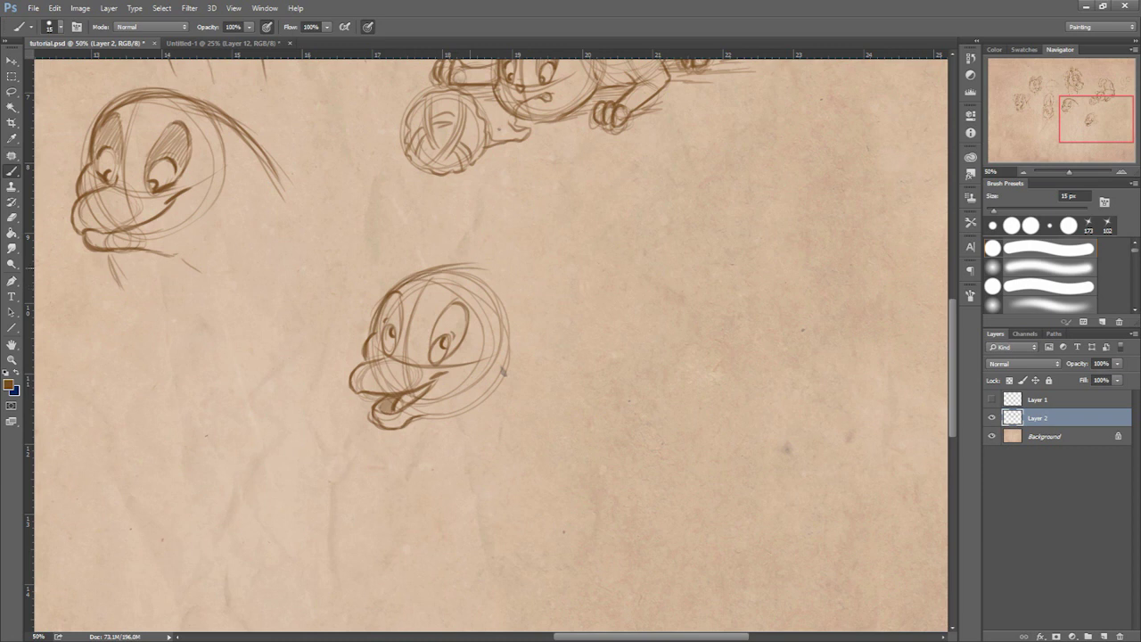
Sketch a large tilted oval for the dolphin's body directly behind the head circle.
drag(503, 372, 486, 298)
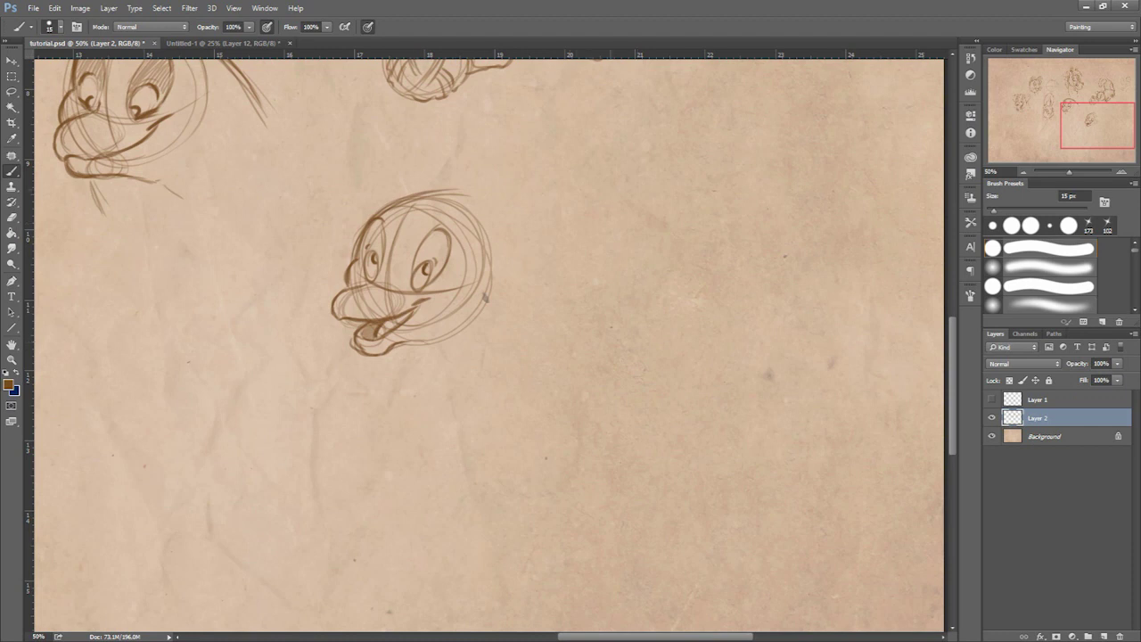
drag(563, 236, 679, 391)
drag(474, 312, 535, 399)
drag(526, 239, 640, 261)
mouse_move(489, 304)
mouse_down()
mouse_move(540, 396)
mouse_move(537, 419)
mouse_up()
drag(492, 247, 536, 246)
drag(615, 257, 513, 361)
drag(478, 294, 545, 410)
drag(509, 239, 583, 413)
drag(482, 361, 647, 432)
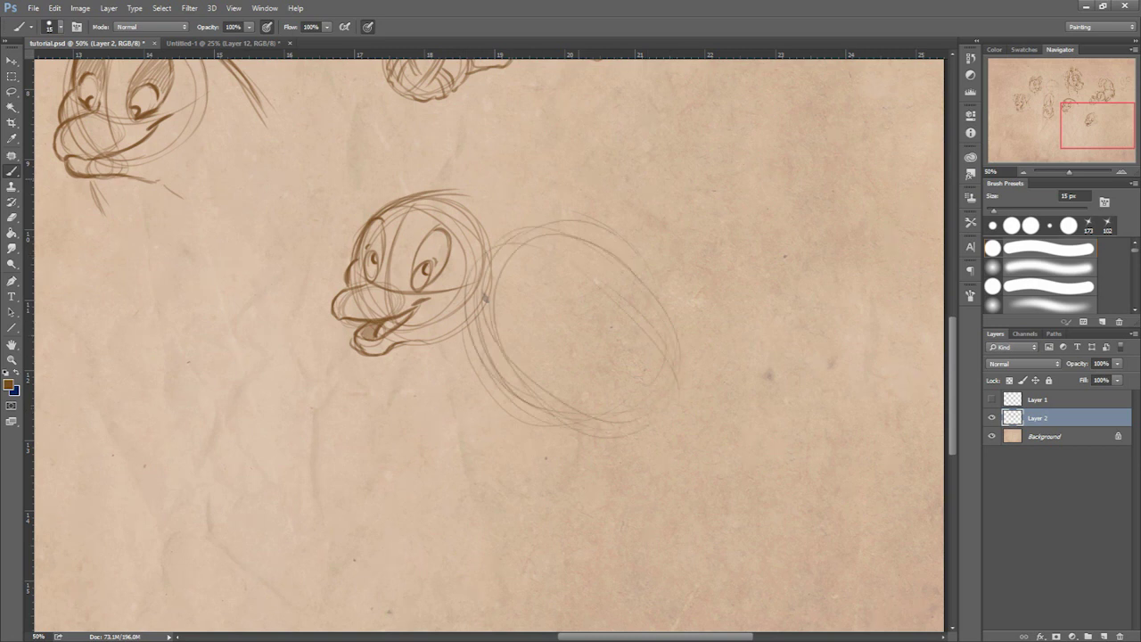
mouse_move(580, 240)
mouse_down()
mouse_move(597, 425)
mouse_move(476, 343)
mouse_up()
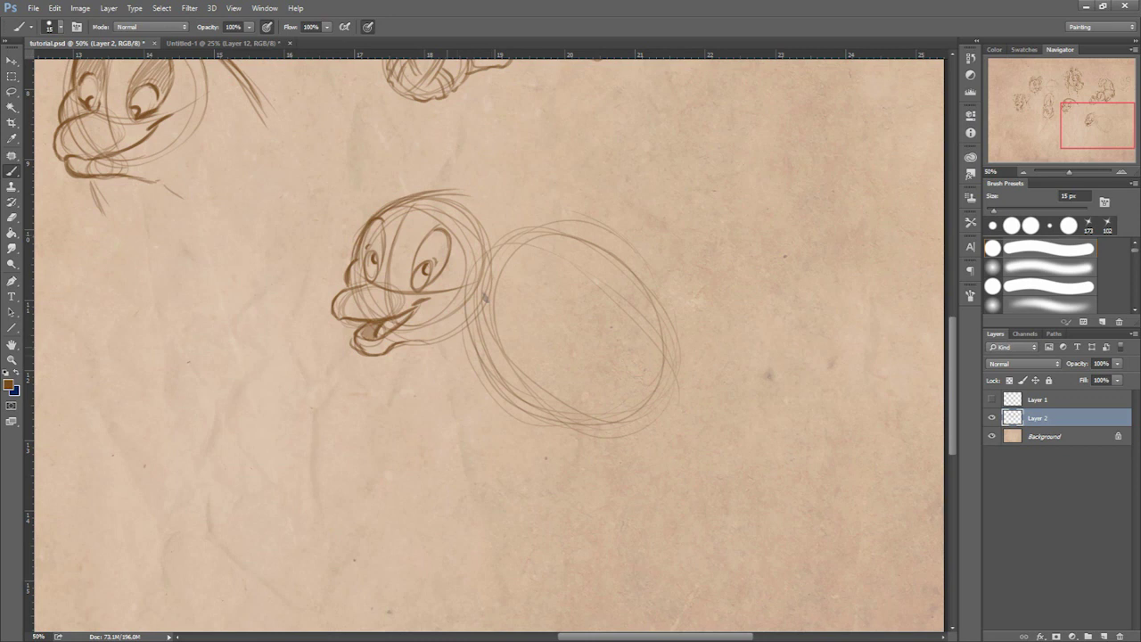
Connect the dolphin's head to the body oval with a throat line and a long darker back contour.
drag(403, 345, 483, 380)
mouse_move(444, 189)
mouse_down()
mouse_move(547, 211)
mouse_move(629, 253)
mouse_up()
drag(574, 221, 662, 303)
drag(617, 246, 668, 355)
mouse_move(659, 315)
mouse_down()
mouse_move(668, 369)
mouse_move(640, 287)
mouse_move(548, 209)
mouse_up()
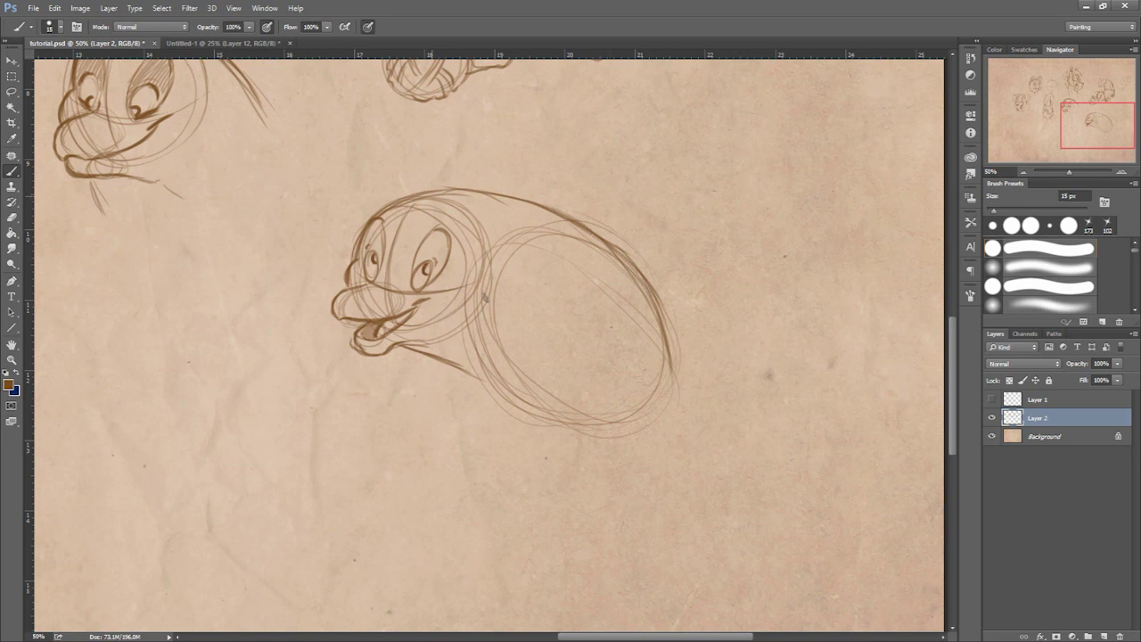
Outline the dolphin's belly and extend the body downward into a curved, tapering tail.
mouse_move(467, 371)
mouse_down()
mouse_move(563, 423)
mouse_move(547, 379)
mouse_up()
drag(725, 375, 716, 366)
mouse_move(524, 374)
mouse_down()
mouse_move(573, 402)
mouse_move(598, 457)
mouse_up()
mouse_move(647, 294)
mouse_down()
mouse_move(656, 419)
mouse_move(622, 480)
mouse_move(608, 482)
mouse_move(603, 460)
mouse_up()
drag(595, 438, 609, 483)
drag(641, 444, 628, 471)
drag(646, 310, 656, 385)
mouse_move(657, 330)
mouse_down()
mouse_move(647, 442)
mouse_move(383, 307)
mouse_up()
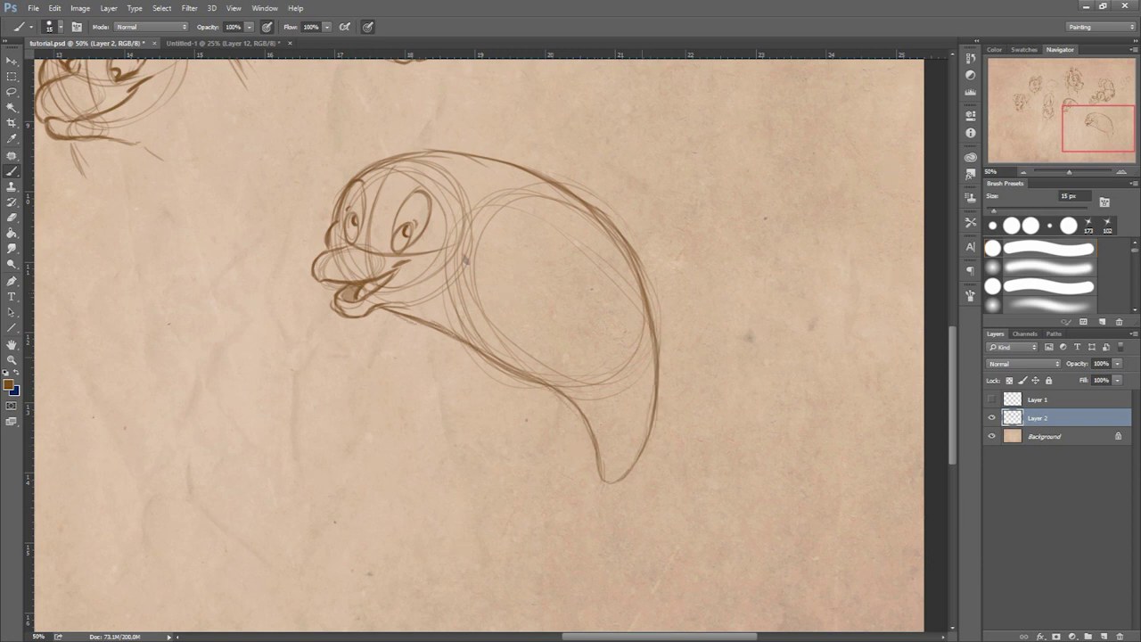
Draw two pointed tail flukes at the end of the dolphin's tail and reinforce where they join the body.
drag(704, 394, 686, 344)
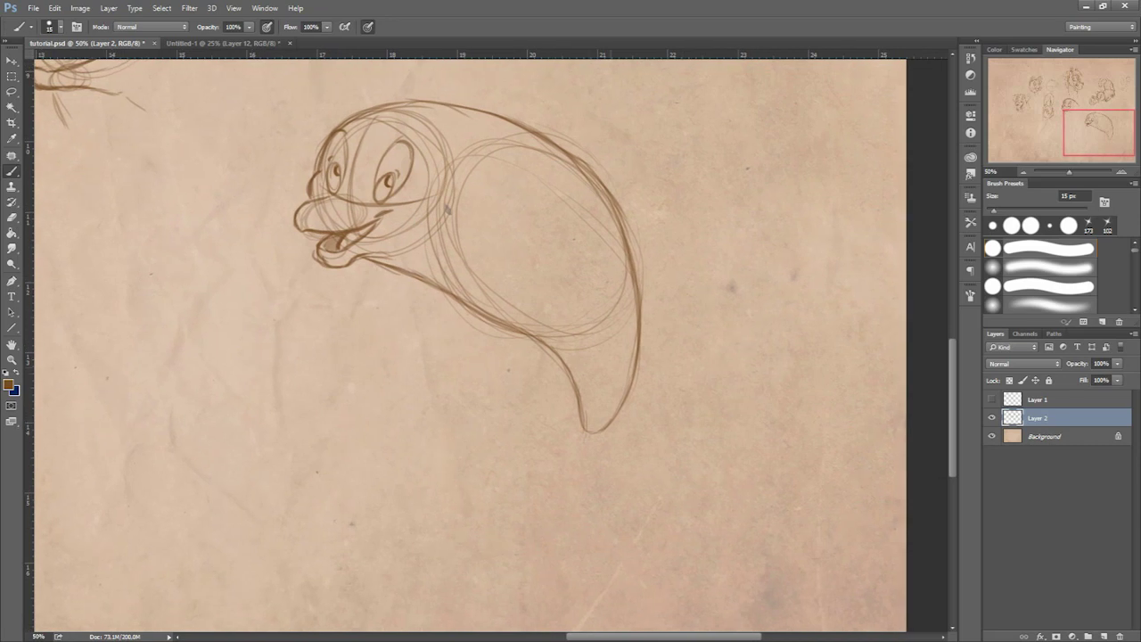
mouse_move(574, 403)
mouse_down()
mouse_move(524, 451)
mouse_move(652, 434)
mouse_up()
mouse_move(630, 405)
mouse_down()
mouse_move(656, 432)
mouse_move(636, 408)
mouse_move(661, 424)
mouse_up()
mouse_move(574, 399)
mouse_down()
mouse_move(524, 457)
mouse_move(658, 434)
mouse_move(639, 411)
mouse_move(655, 423)
mouse_up()
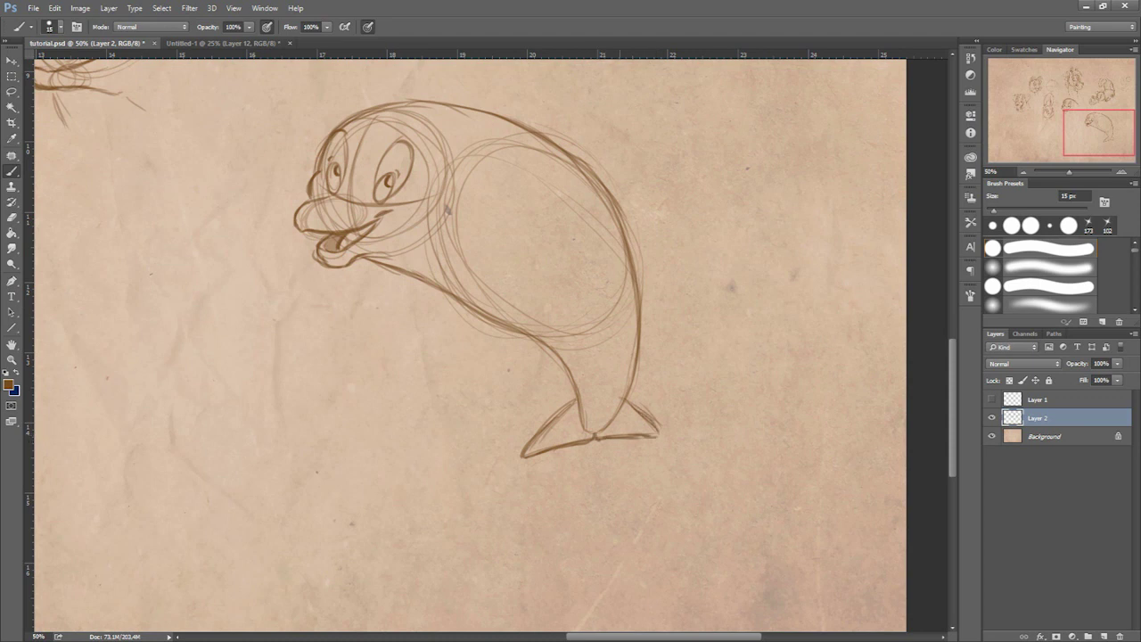
mouse_move(584, 397)
mouse_down()
mouse_move(539, 441)
mouse_move(592, 432)
mouse_move(590, 421)
mouse_up()
drag(623, 400, 605, 424)
Draw a light curved line along the dolphin's side from head to tail and strengthen the belly and tail contours.
drag(712, 270, 686, 314)
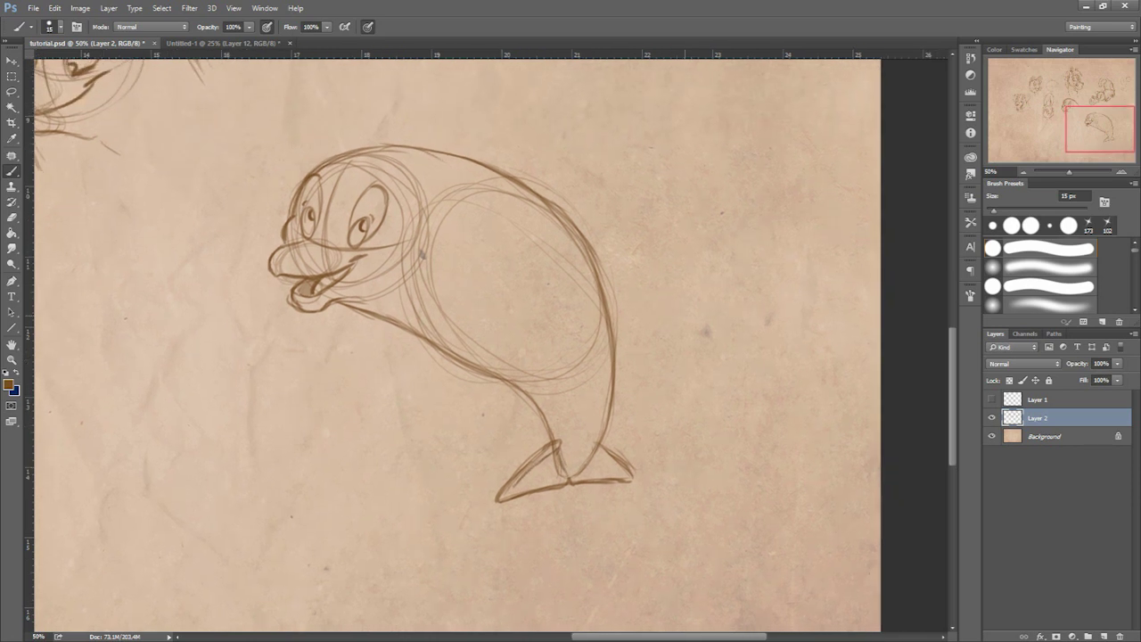
mouse_move(366, 258)
mouse_down()
mouse_move(477, 242)
mouse_move(529, 262)
mouse_move(591, 334)
mouse_up()
mouse_move(378, 322)
mouse_down()
mouse_move(544, 390)
mouse_move(559, 419)
mouse_up()
drag(494, 352, 530, 374)
mouse_move(417, 329)
mouse_down()
mouse_move(505, 360)
mouse_move(560, 430)
mouse_up()
drag(603, 365, 596, 440)
drag(579, 303, 599, 343)
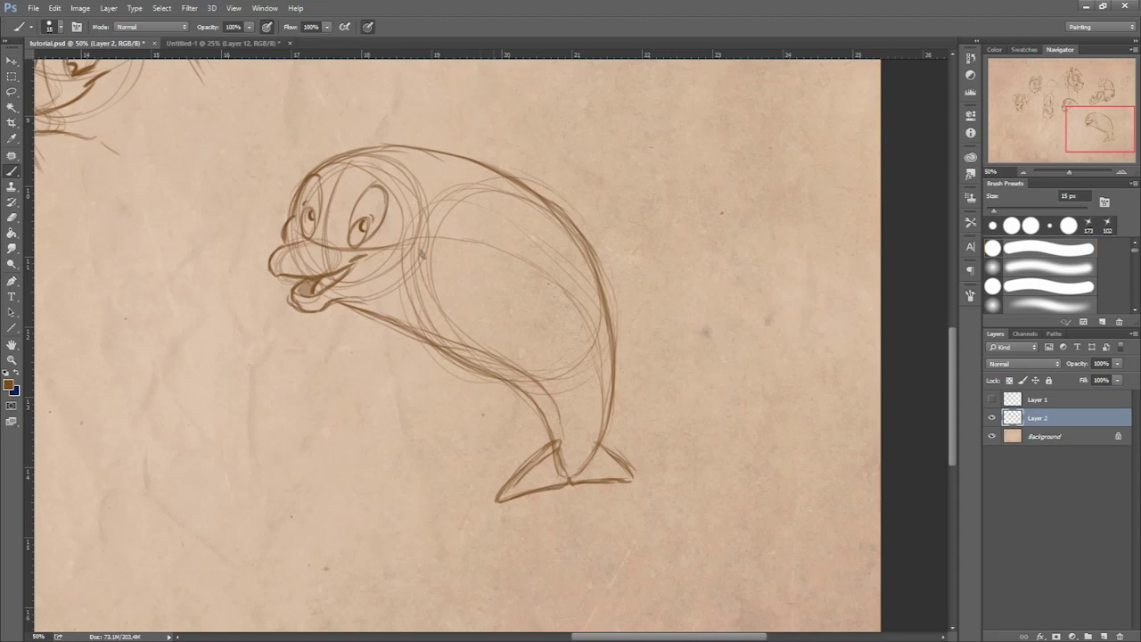
Draw the dolphin's near flipper on its side and a small hatched far flipper below the belly.
drag(451, 251, 531, 283)
drag(503, 247, 531, 277)
drag(489, 241, 532, 280)
mouse_move(453, 258)
mouse_down()
mouse_move(527, 283)
mouse_move(454, 263)
mouse_move(480, 235)
mouse_move(457, 229)
mouse_up()
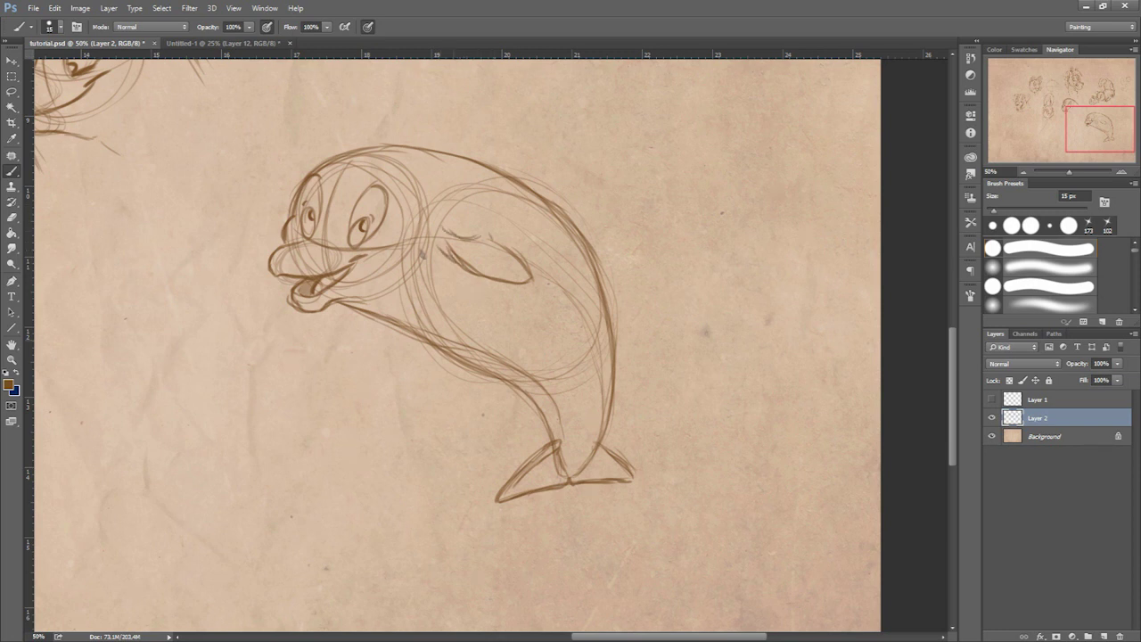
mouse_move(378, 322)
mouse_down()
mouse_move(416, 361)
mouse_move(397, 351)
mouse_up()
drag(397, 330, 412, 358)
drag(409, 332, 423, 358)
drag(423, 255, 438, 275)
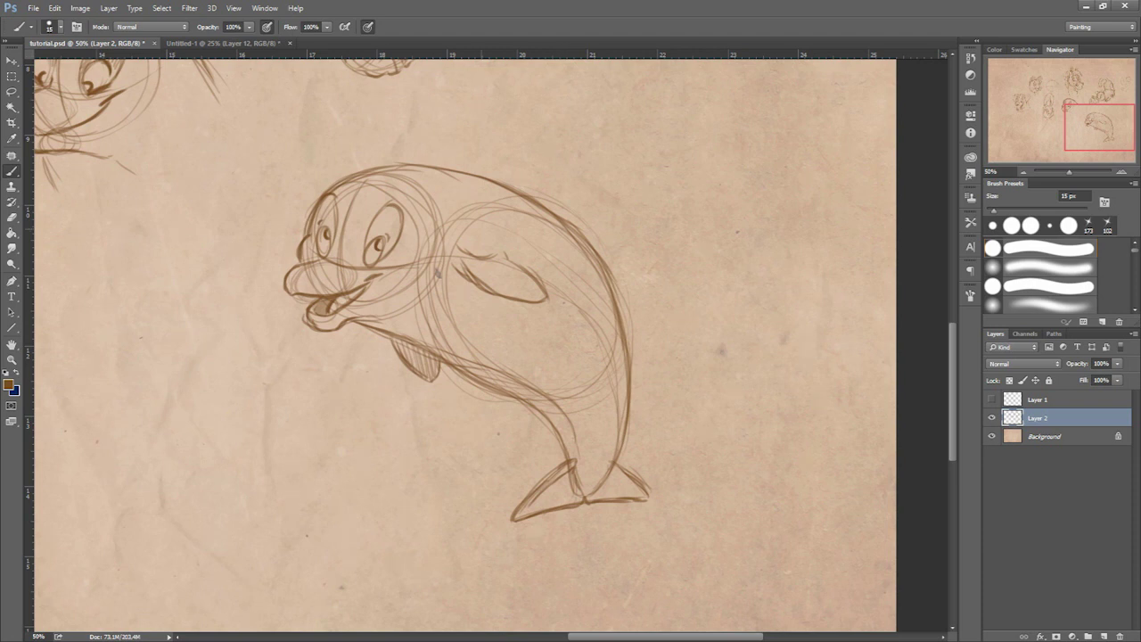
Refine the top of the dolphin's head, mark a blowhole and draw a trail of small bubbles rising above it.
drag(442, 174, 403, 172)
key(e)
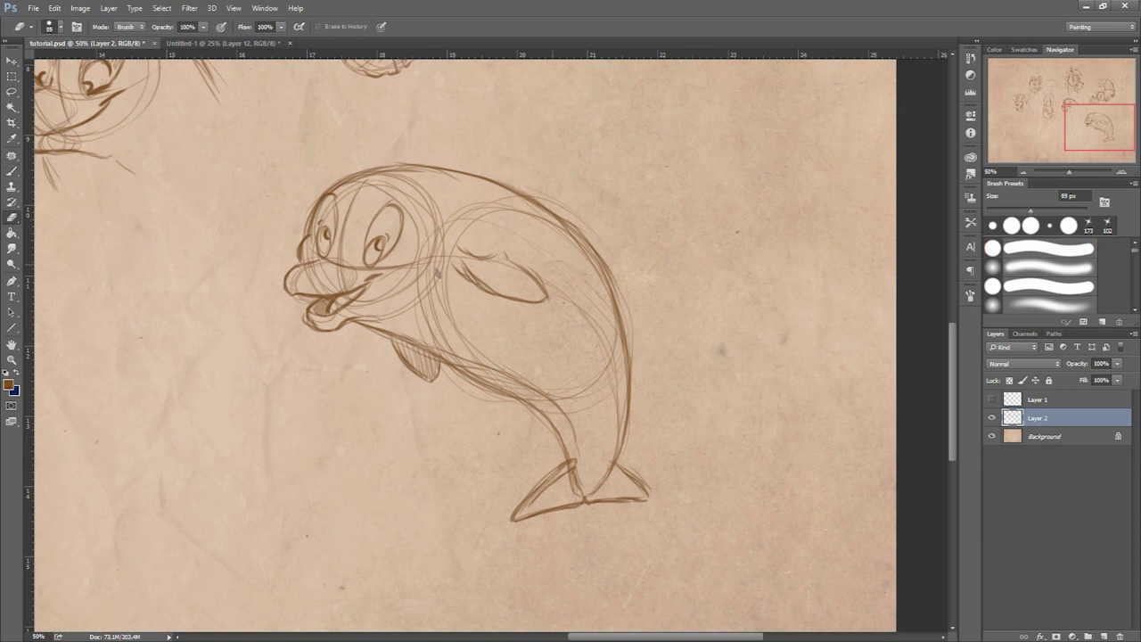
key(b)
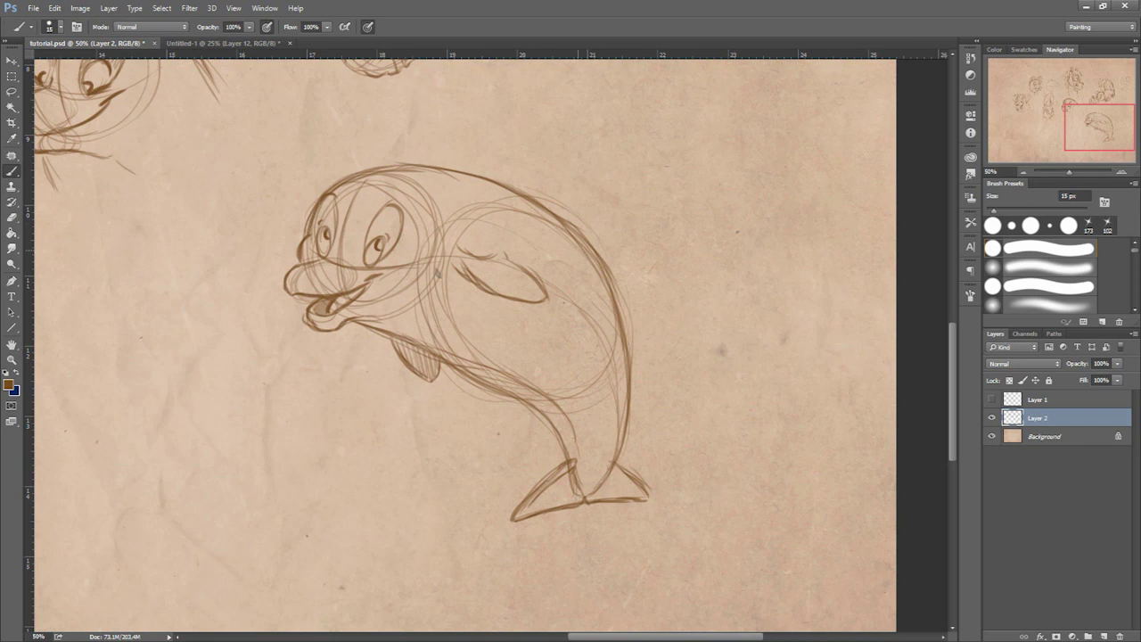
drag(397, 167, 423, 173)
mouse_move(420, 123)
mouse_down()
mouse_move(417, 155)
mouse_move(441, 155)
mouse_up()
drag(428, 120, 417, 151)
drag(471, 99, 536, 92)
drag(584, 159, 583, 159)
drag(429, 127, 429, 140)
drag(474, 105, 421, 163)
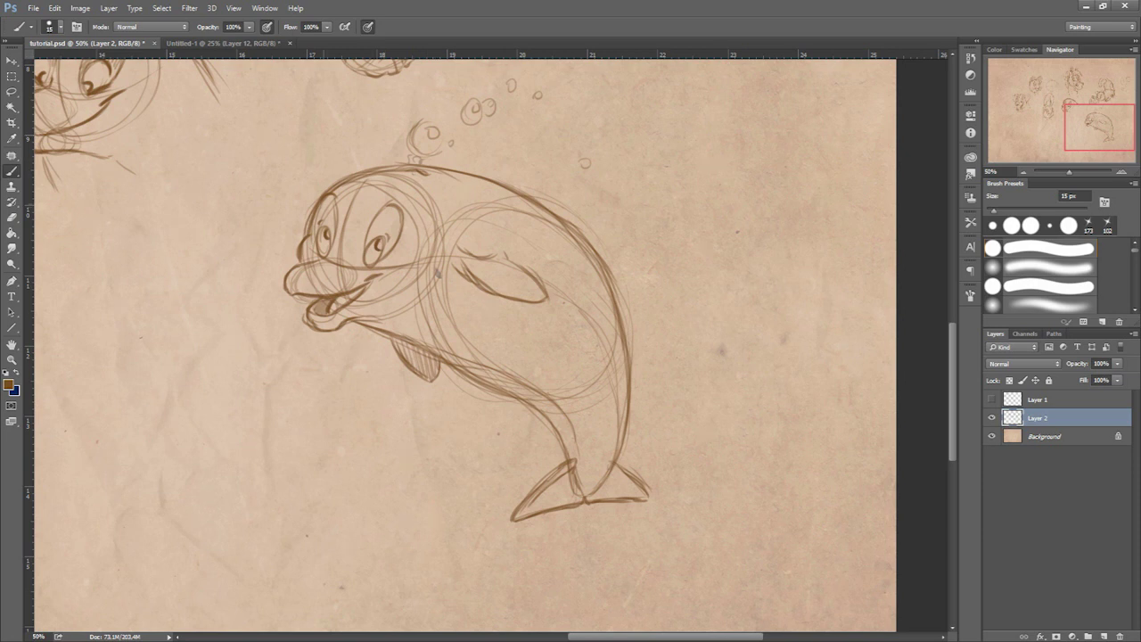
Shade the dolphin's eye areas and both tail flukes with hatching strokes.
mouse_move(323, 197)
mouse_down()
mouse_move(337, 230)
mouse_move(463, 262)
mouse_up()
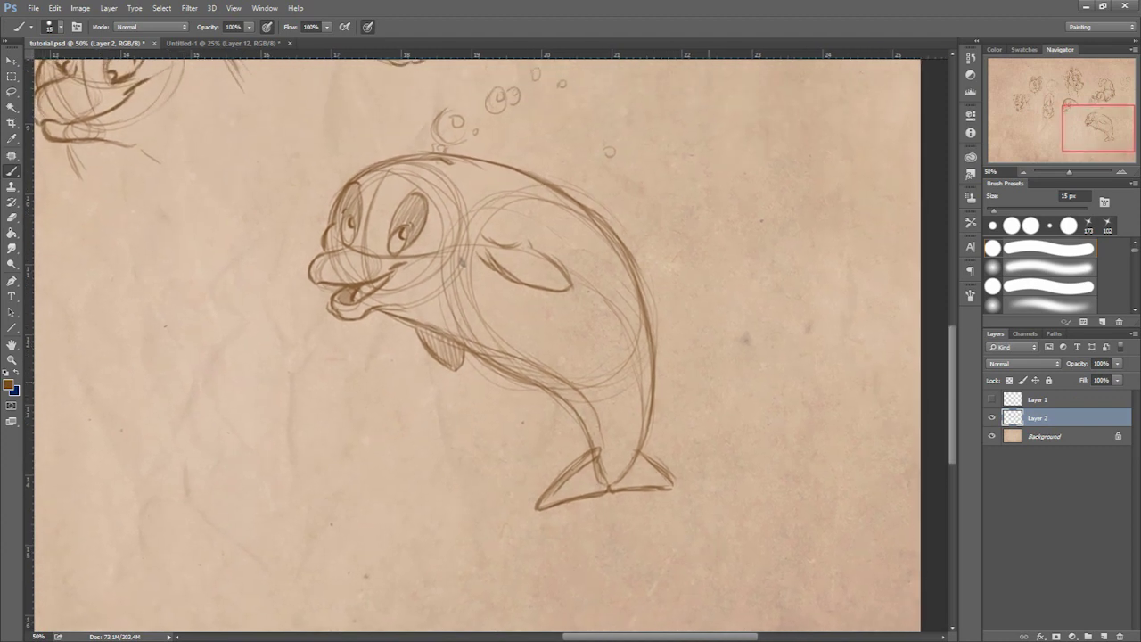
mouse_move(556, 499)
mouse_down()
mouse_move(590, 471)
mouse_move(602, 481)
mouse_up()
drag(624, 486, 647, 466)
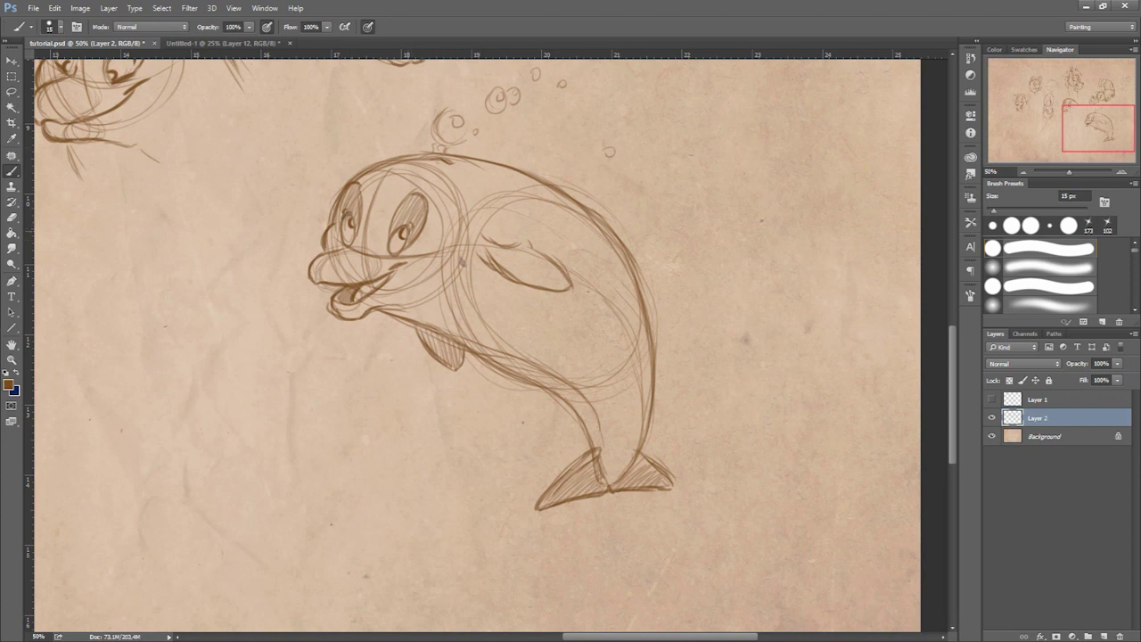
Zoom out to 25% to review the whole page of animal sketches.
key(z)
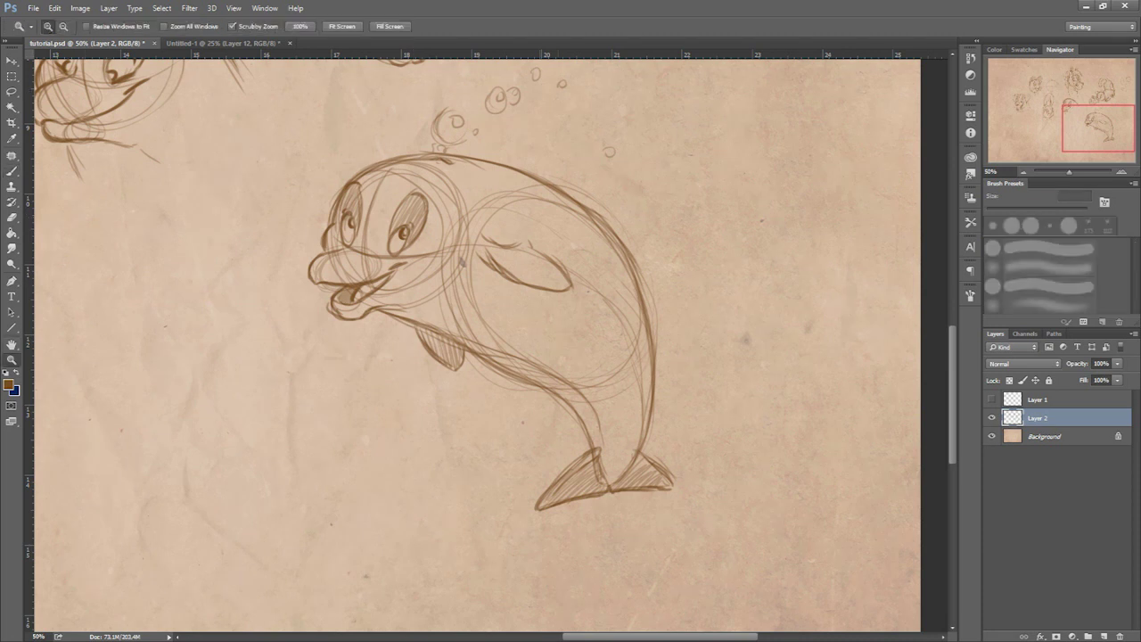
click(590, 243)
click(586, 210)
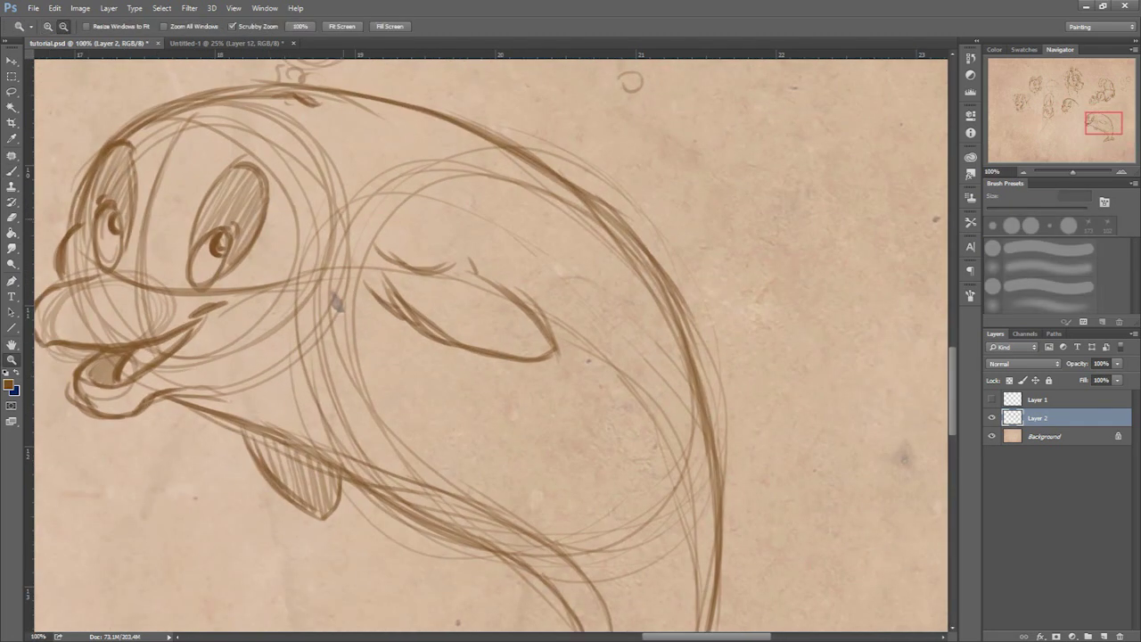
alt+click(344, 219)
alt+click(345, 218)
alt+click(344, 219)
drag(385, 174, 597, 333)
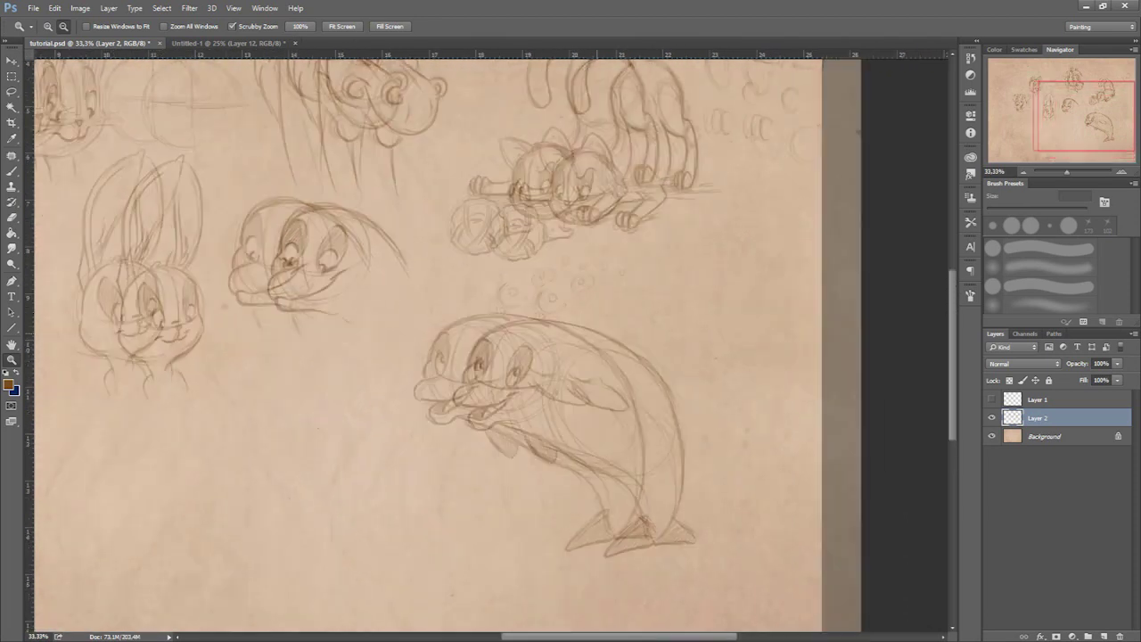
key(ctrl+minus)
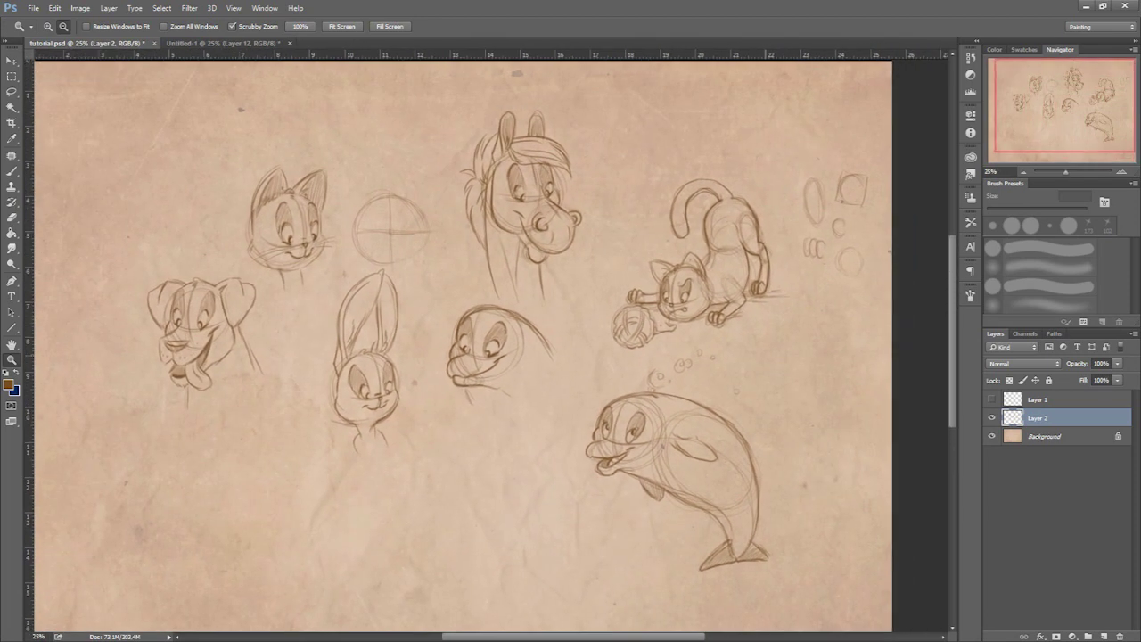